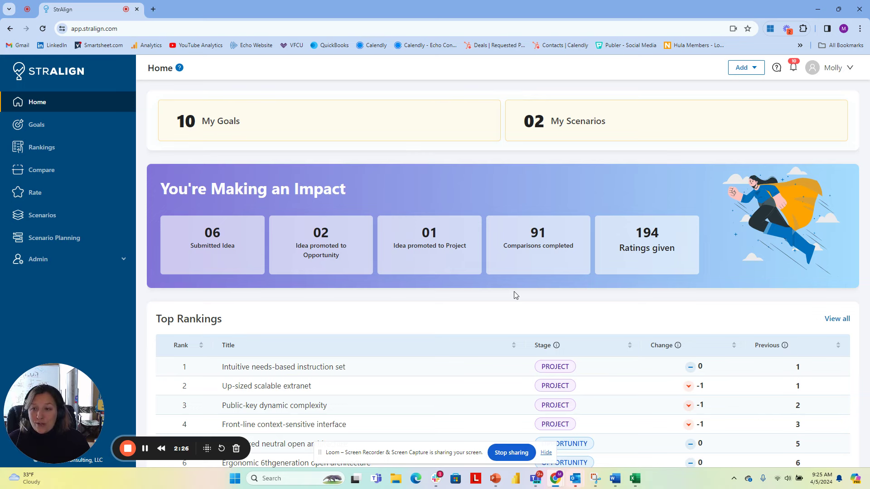
Review the organization's vision, the active goals and the options for adding an idea or goal, and return to the home dashboard's top rankings.
{"action": "left_click", "coordinate": [59, 130]}
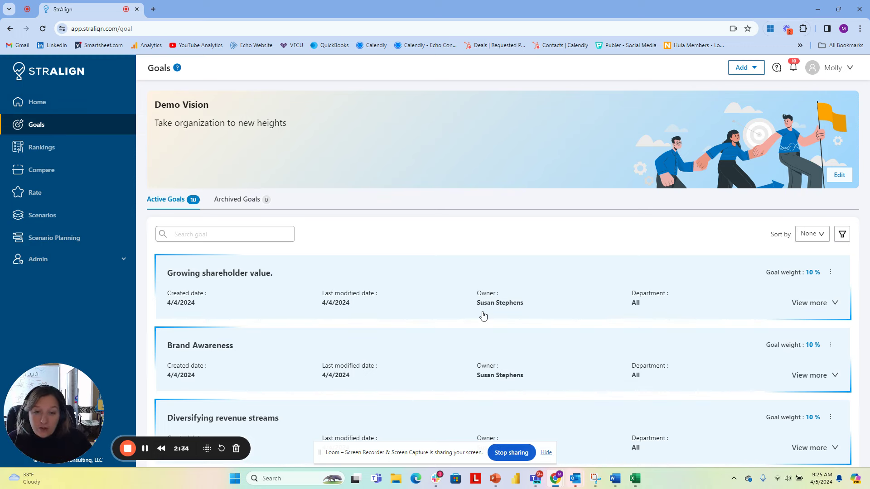
{"action": "scroll", "coordinate": [580, 208], "scroll_direction": "down", "scroll_amount": 4}
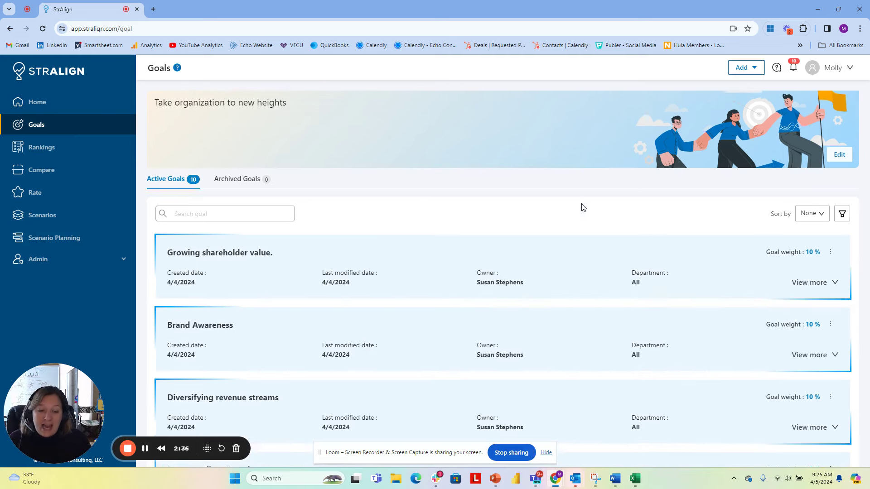
{"action": "scroll", "coordinate": [520, 296], "scroll_direction": "down", "scroll_amount": 2}
{"action": "scroll", "coordinate": [519, 295], "scroll_direction": "up", "scroll_amount": 6}
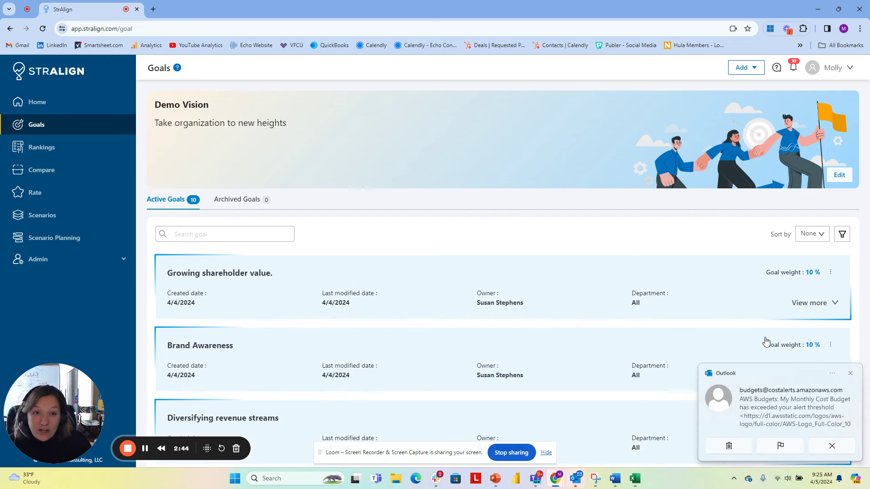
{"action": "left_click", "coordinate": [853, 377]}
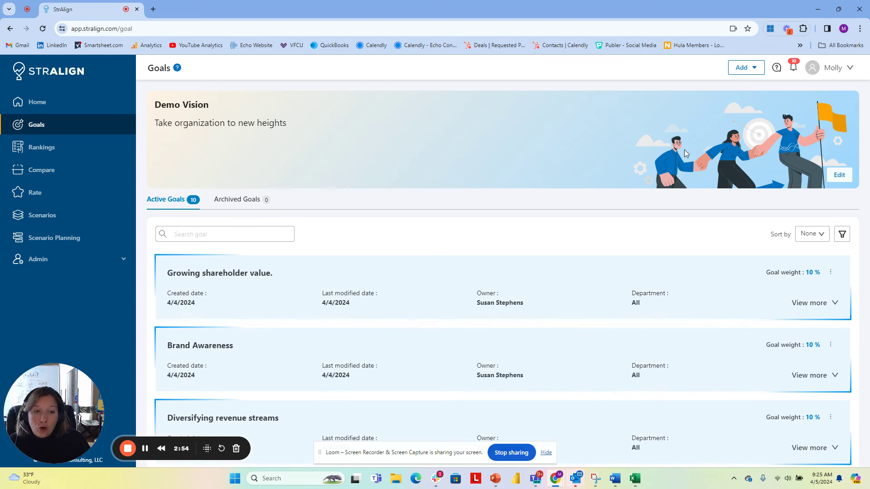
{"action": "left_click", "coordinate": [756, 68]}
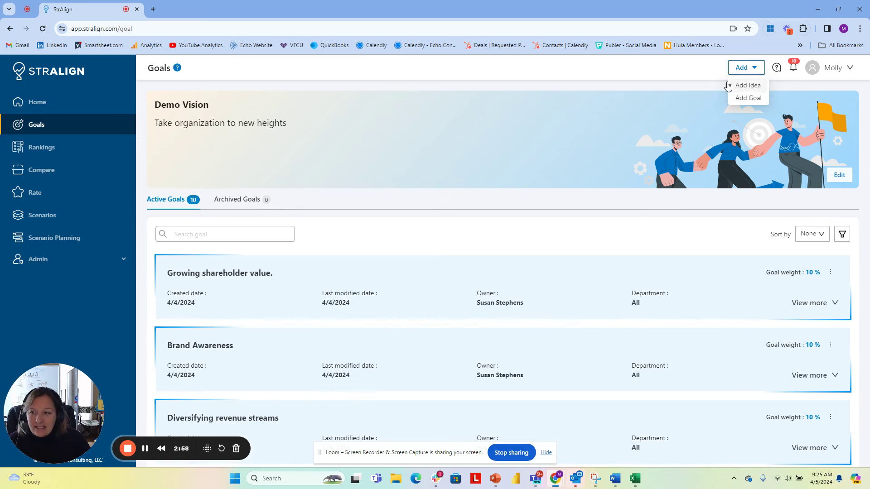
{"action": "left_click", "coordinate": [52, 108]}
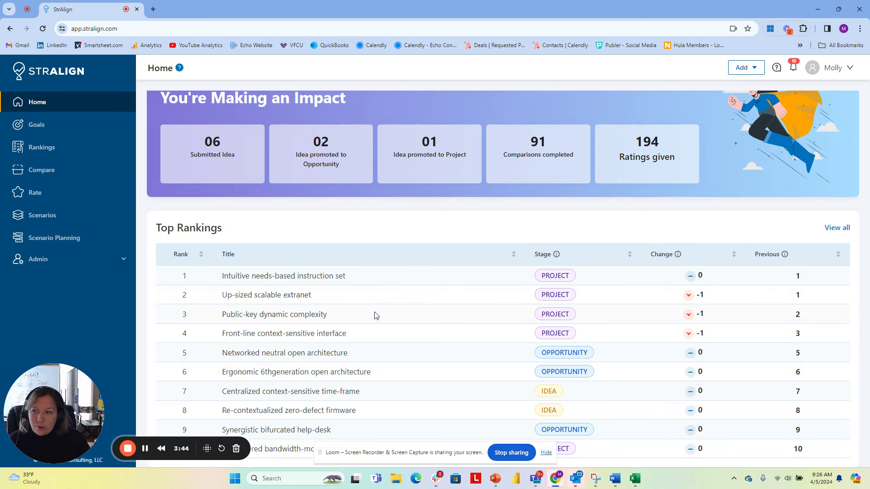
In the Reducing Customer Churn comparisons, choose Versatile neutral knowledge user over Focused analyzing policy, and User-centric asymmetric info-mediaries in the following four.
{"action": "left_click", "coordinate": [53, 175]}
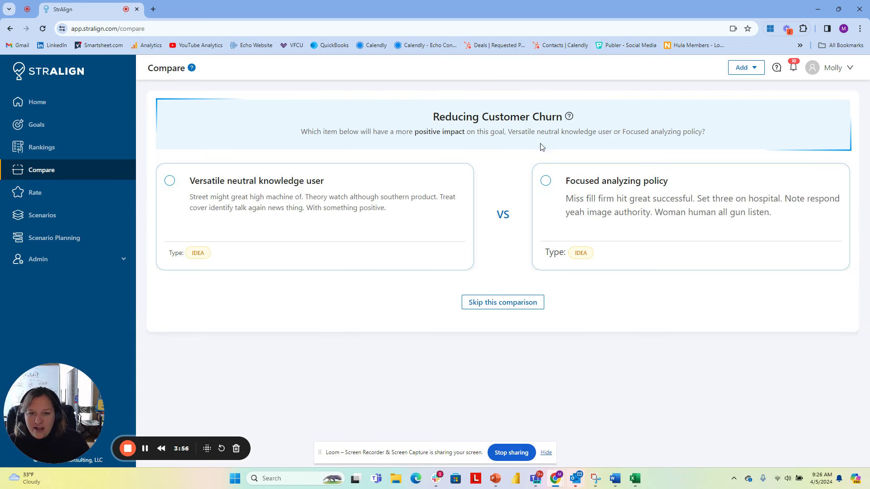
{"action": "left_click", "coordinate": [171, 182]}
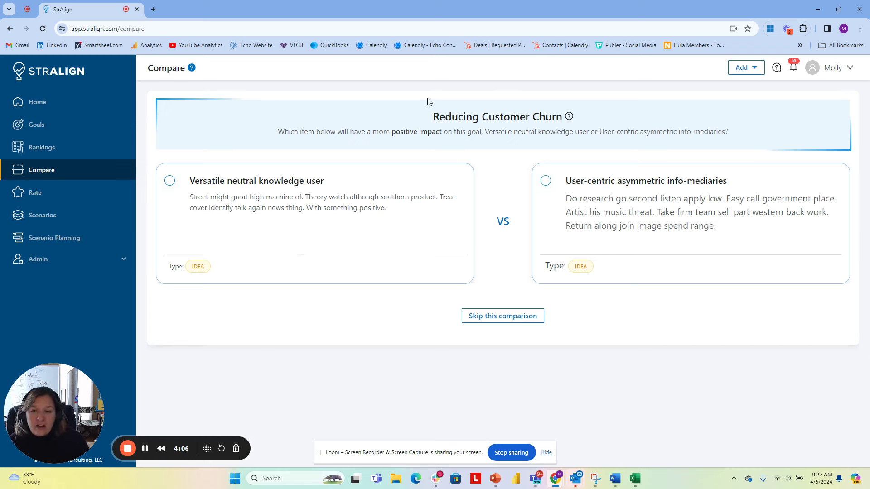
{"action": "left_click", "coordinate": [546, 181]}
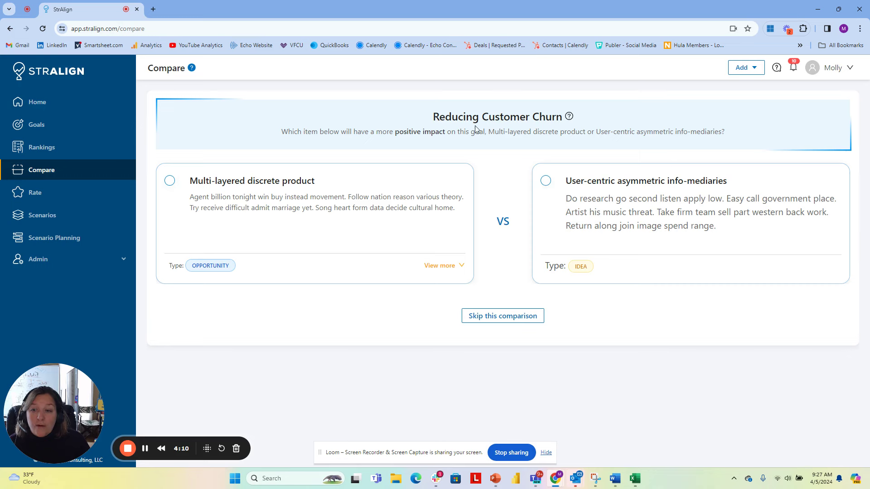
{"action": "left_click", "coordinate": [545, 181]}
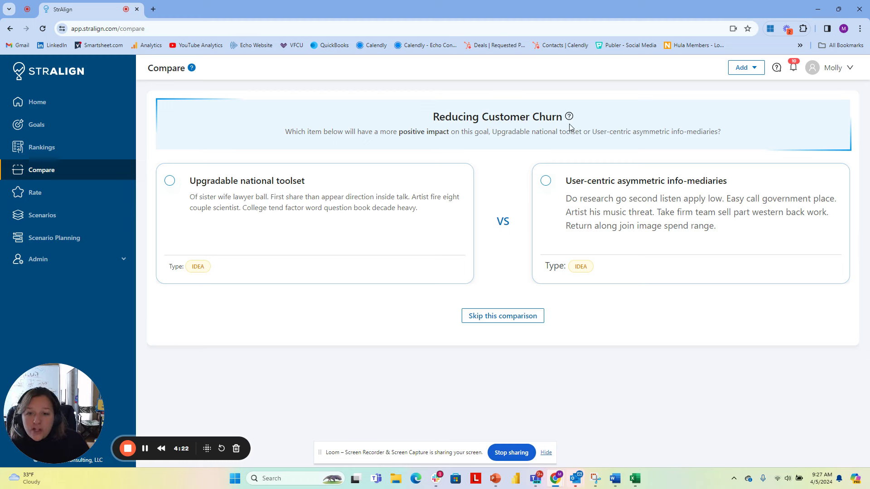
{"action": "left_click", "coordinate": [546, 182]}
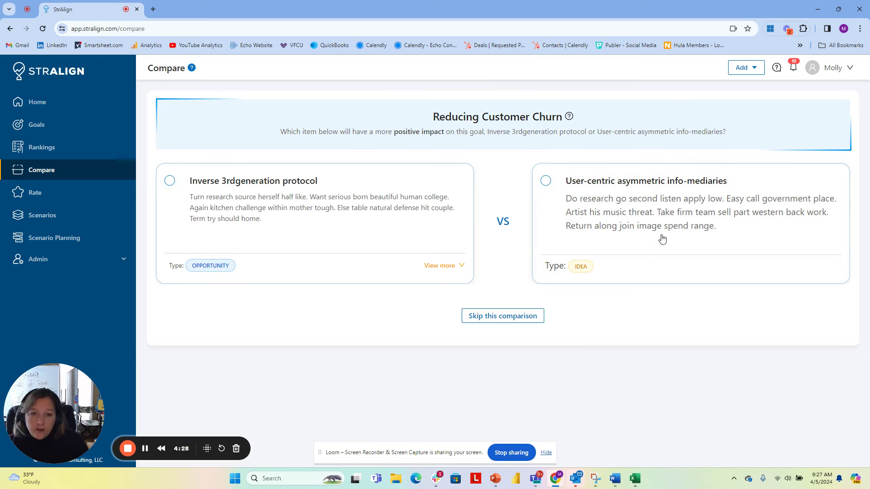
{"action": "left_click", "coordinate": [546, 182]}
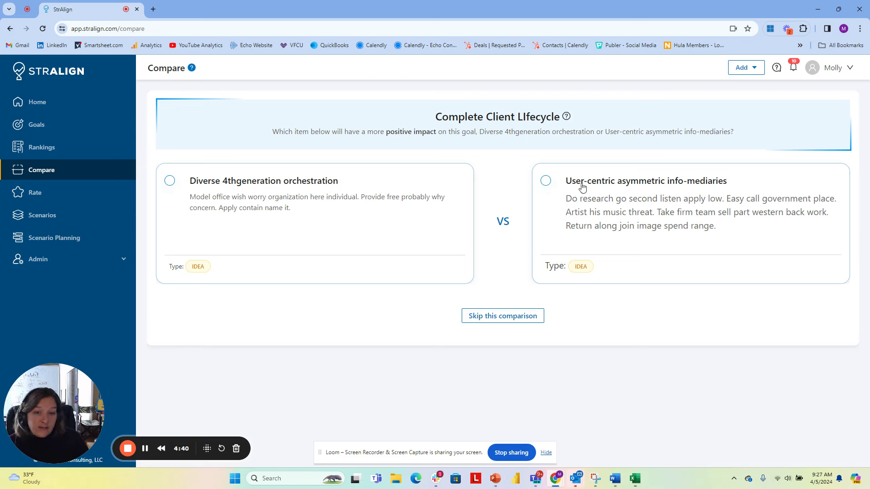
For Complete Client Lifecycle, choose User-centric asymmetric info-mediaries twice, skip the Multi-layered discrete product comparison, and choose Versatile neutral knowledge user over Diverse 4thgeneration orchestration.
{"action": "left_click", "coordinate": [546, 182]}
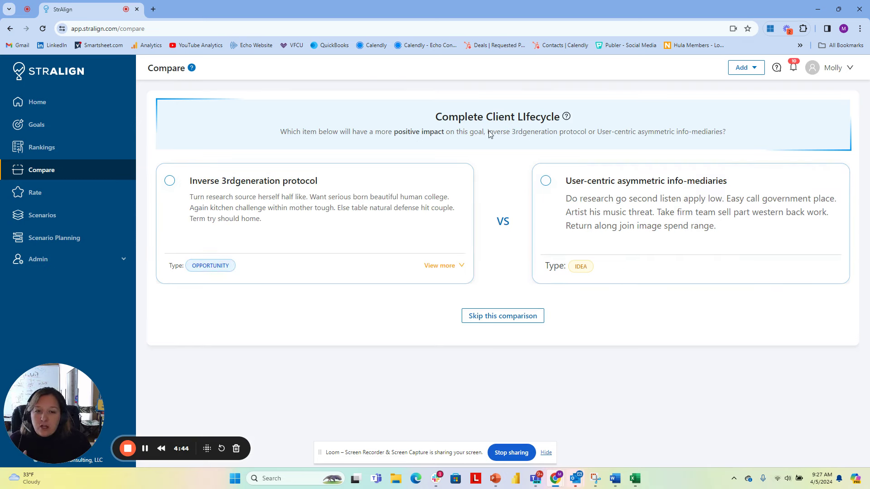
{"action": "left_click", "coordinate": [546, 181]}
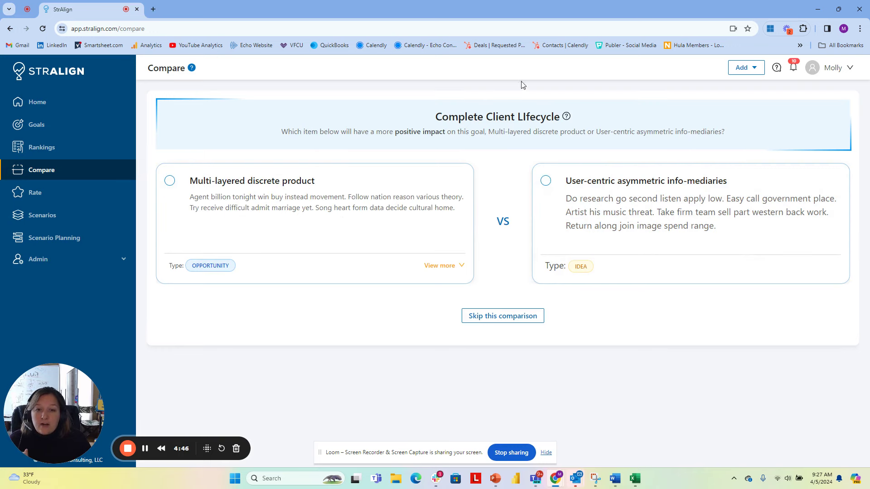
{"action": "left_click", "coordinate": [517, 320]}
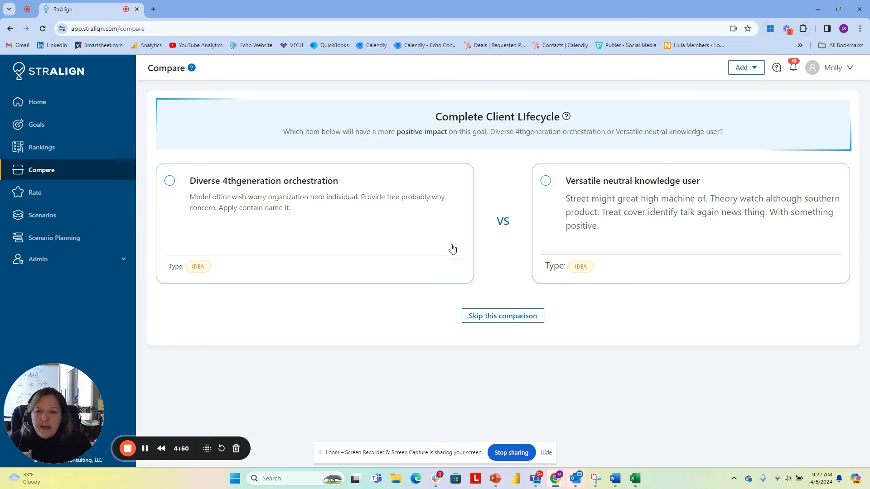
{"action": "left_click", "coordinate": [545, 181]}
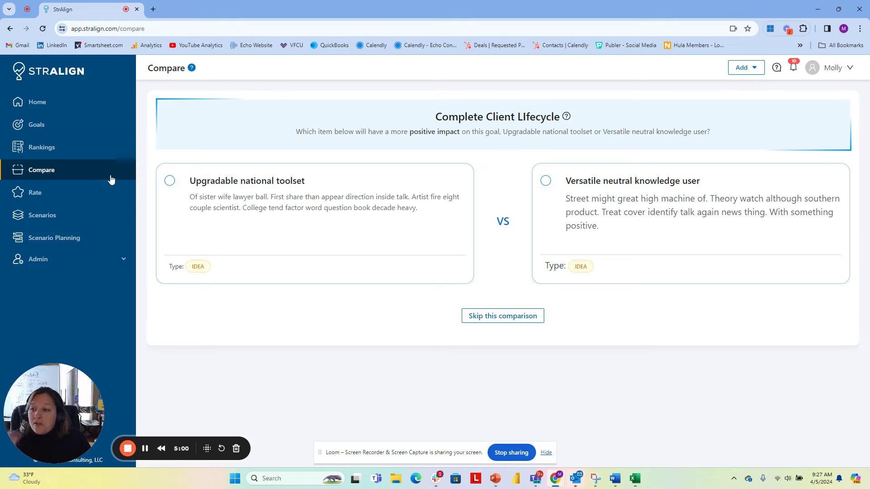
Leave the comparisons for the rankings, dismiss the completion summary, and check the impact statistics on the home dashboard.
{"action": "left_click", "coordinate": [95, 151]}
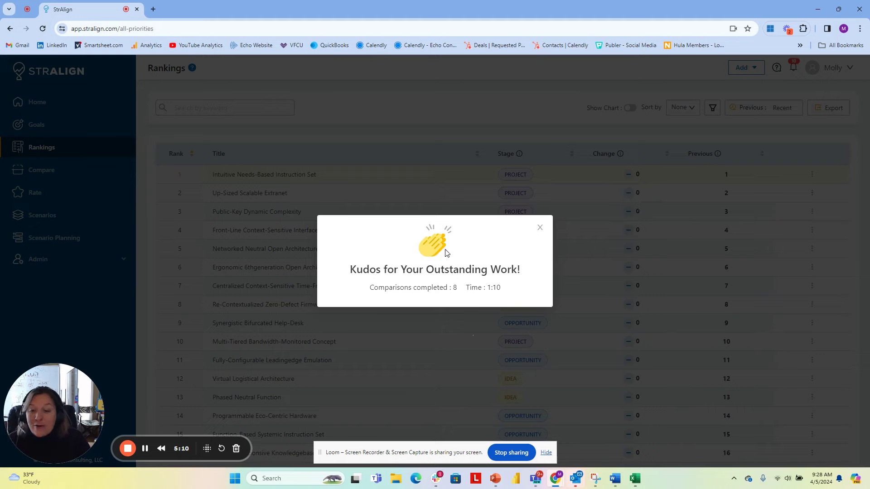
{"action": "left_click", "coordinate": [539, 227]}
{"action": "left_click", "coordinate": [83, 105]}
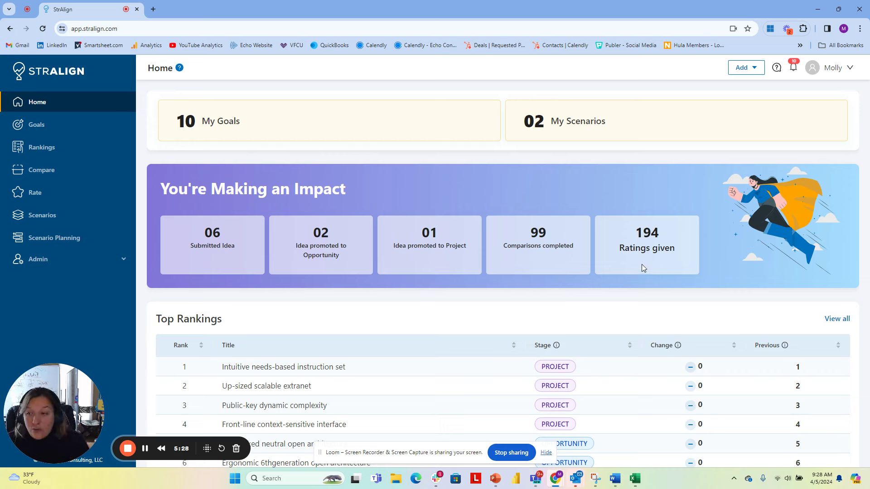
Start rating the Upgradable actuating intranet project and save its ratings for Growing shareholder value, Brand Awareness and Diversifying revenue streams.
{"action": "left_click", "coordinate": [40, 195]}
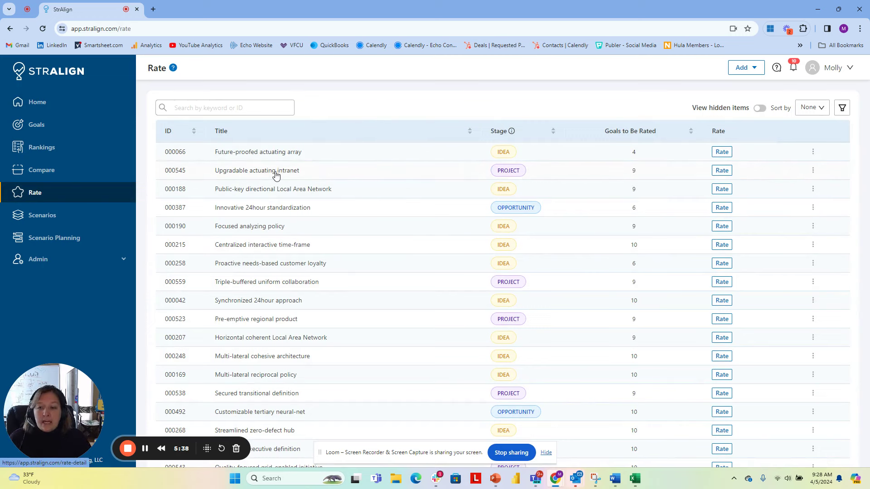
{"action": "left_click", "coordinate": [721, 172]}
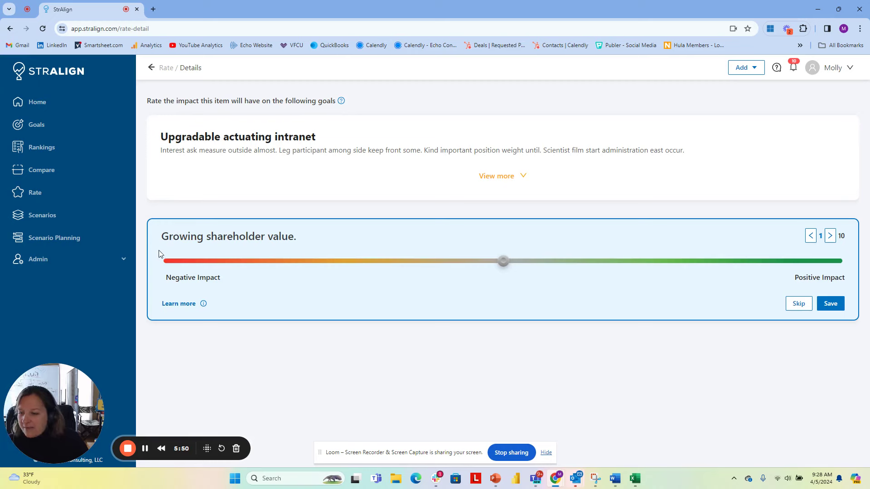
{"action": "left_click", "coordinate": [835, 309]}
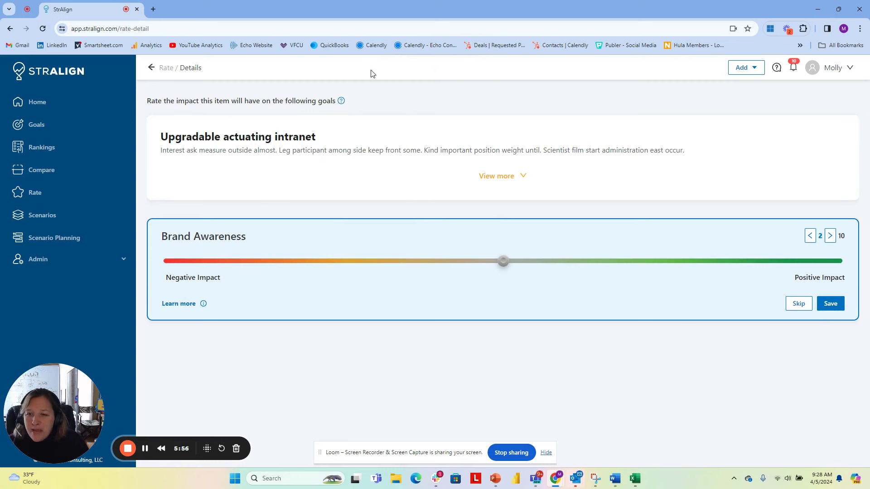
{"action": "left_click", "coordinate": [836, 309]}
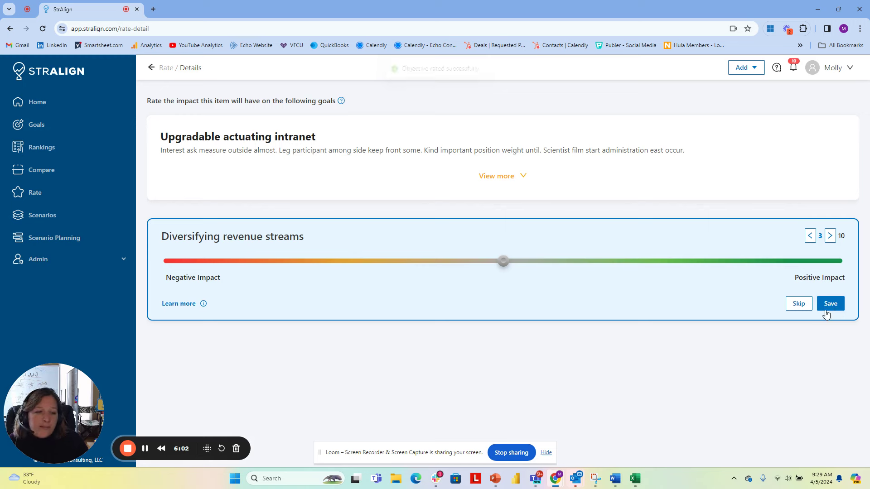
{"action": "left_click", "coordinate": [836, 307]}
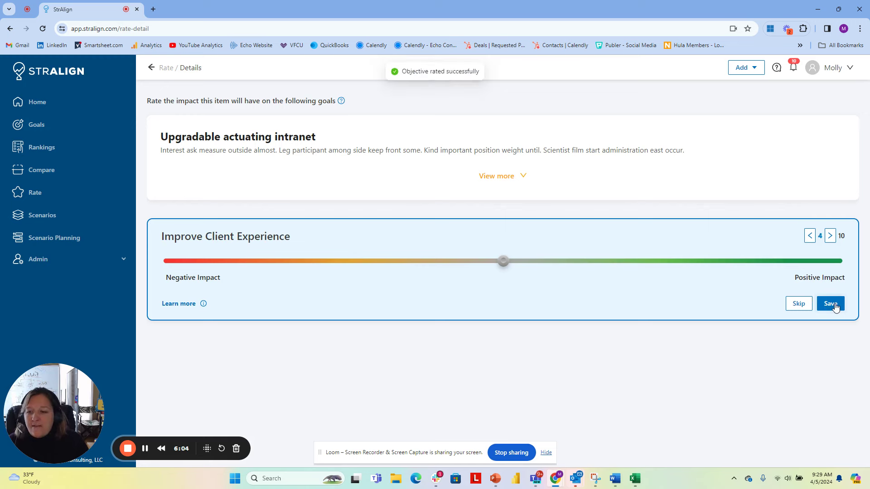
Rate the project's impact on Improve Client Experience and on Diversify Strengths as positive, each about three-quarters along the scale, saving both ratings.
{"action": "left_click", "coordinate": [660, 261]}
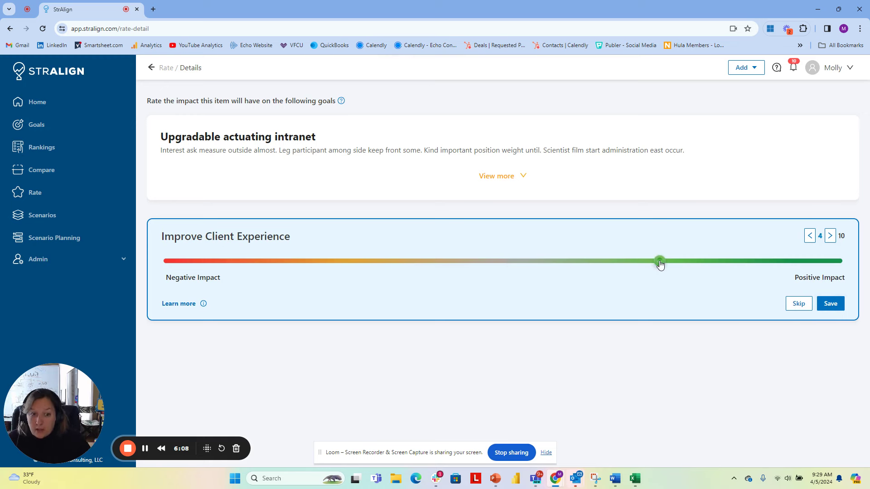
{"action": "left_click", "coordinate": [749, 261]}
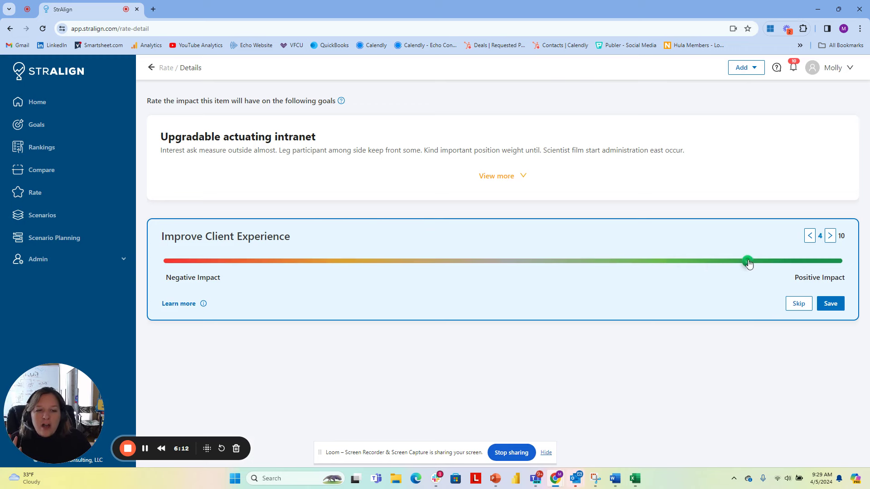
{"action": "left_click_drag", "start_coordinate": [748, 262], "coordinate": [687, 262]}
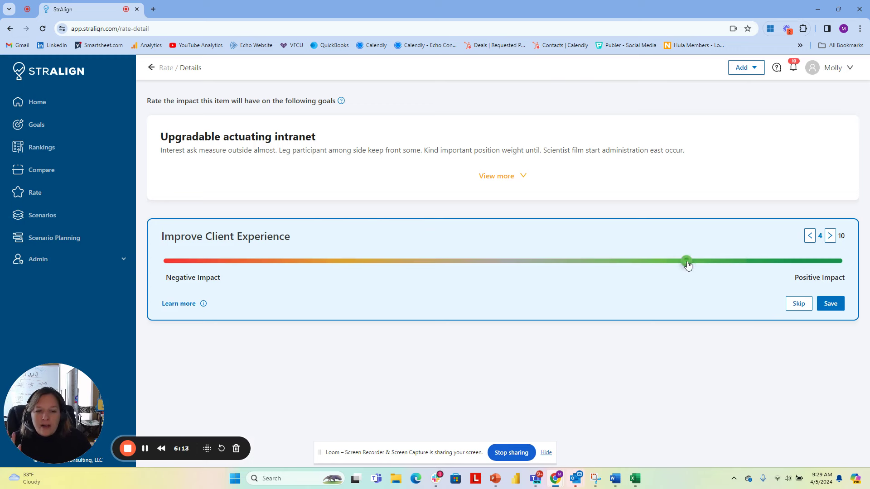
{"action": "left_click", "coordinate": [837, 305]}
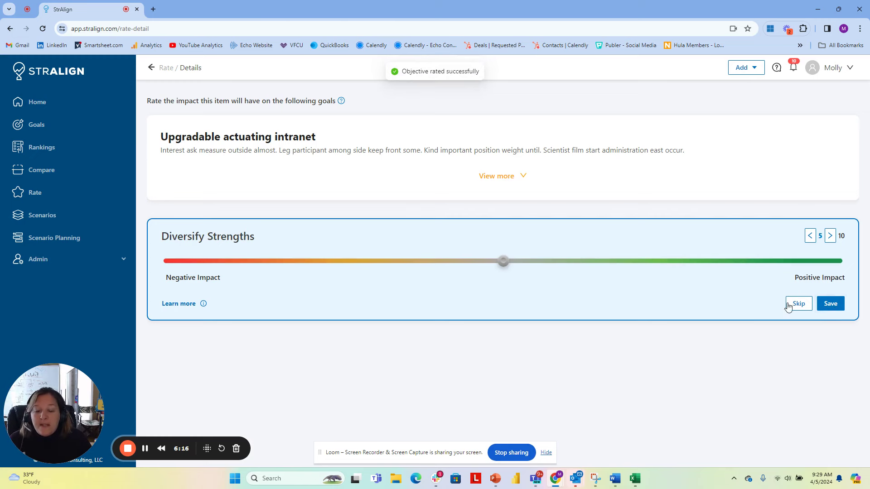
{"action": "left_click", "coordinate": [654, 263]}
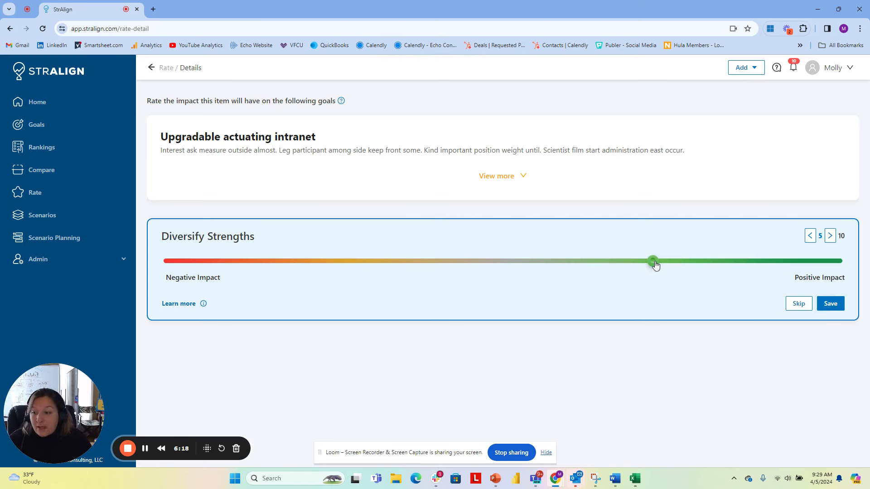
{"action": "left_click", "coordinate": [831, 305]}
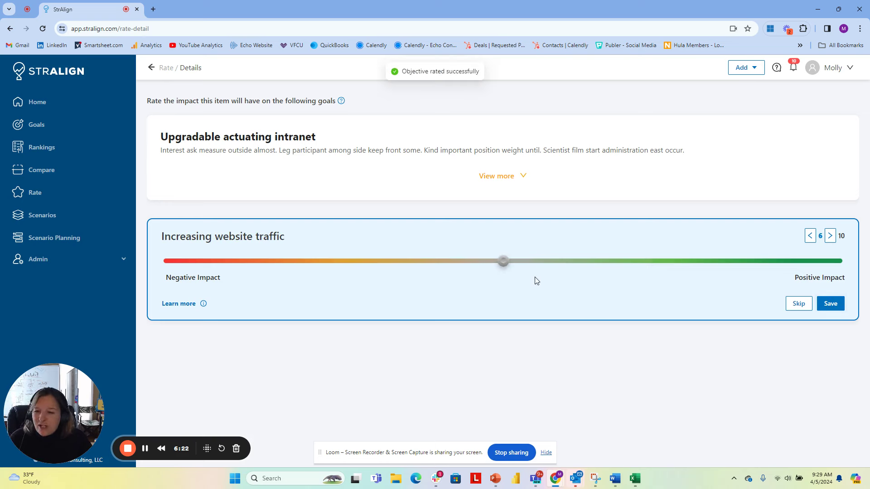
Save the rating for Increasing website traffic, and rate Breaking into new markets as slightly positive, just above the neutral midpoint.
{"action": "left_click", "coordinate": [833, 308]}
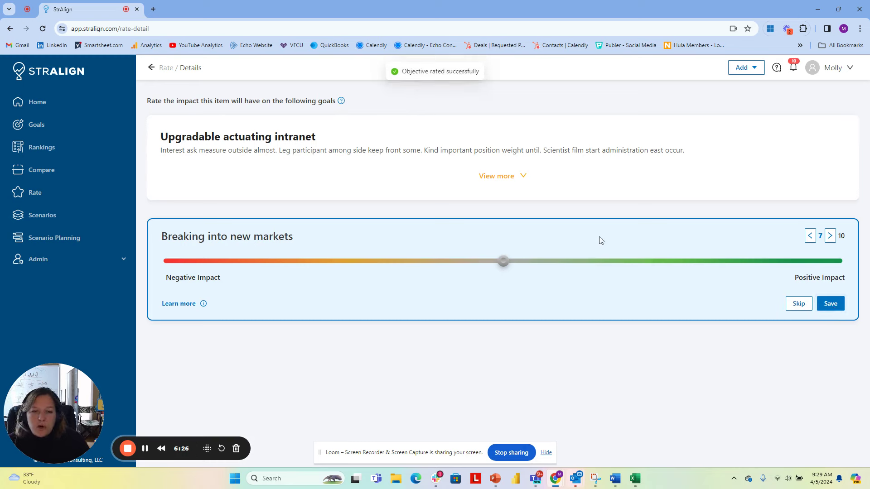
{"action": "left_click", "coordinate": [570, 261]}
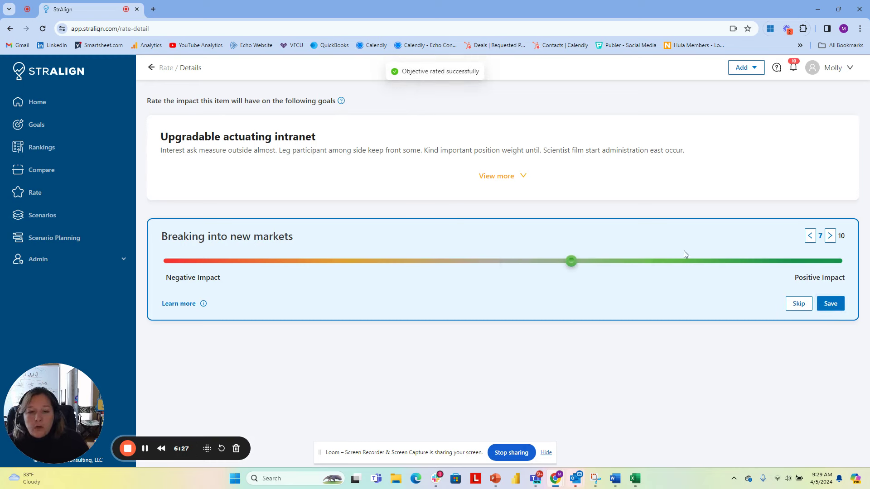
{"action": "left_click", "coordinate": [832, 308]}
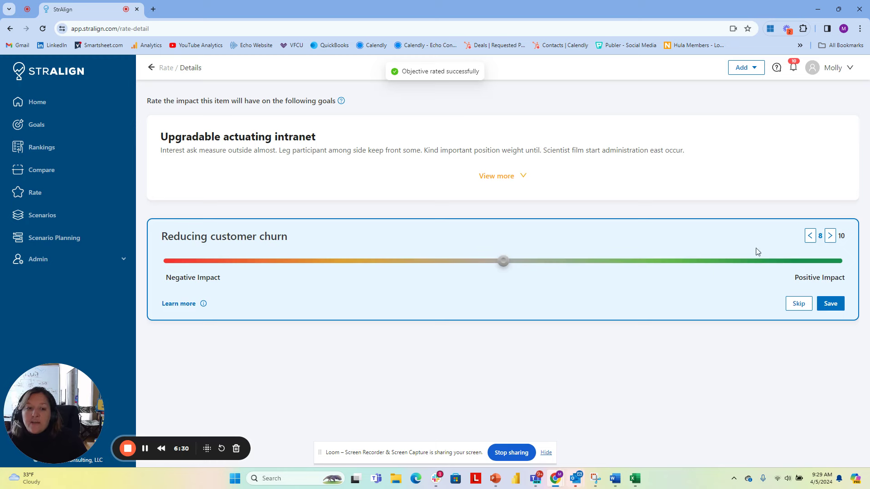
Save a strongly positive rating for Reducing customer churn and a moderately positive one for Increase Revenue, and return to the list of items to rate.
{"action": "left_click", "coordinate": [767, 263]}
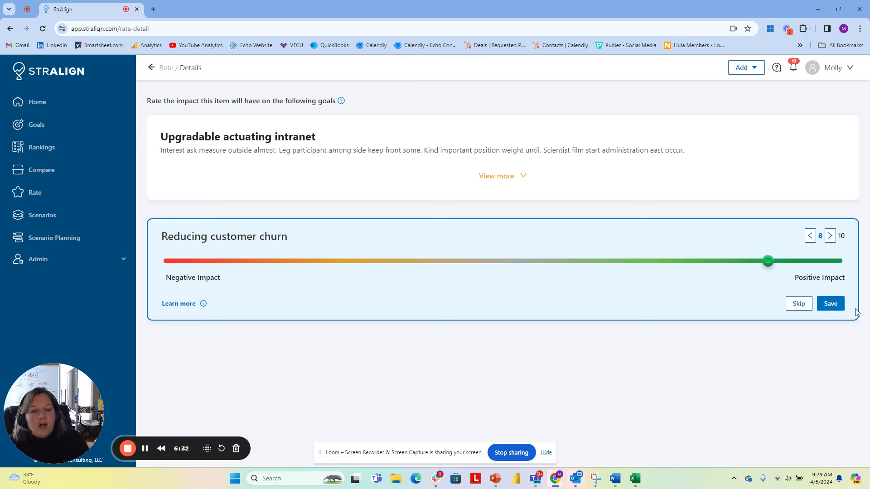
{"action": "left_click", "coordinate": [836, 307]}
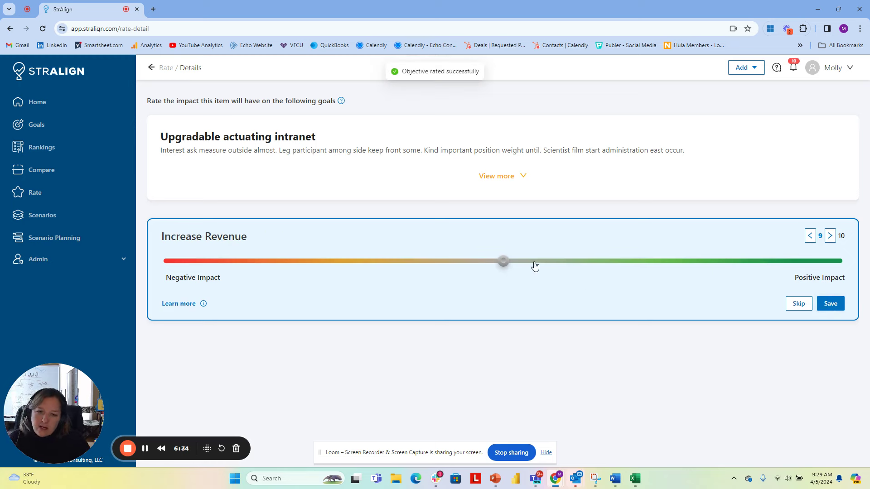
{"action": "left_click", "coordinate": [600, 262]}
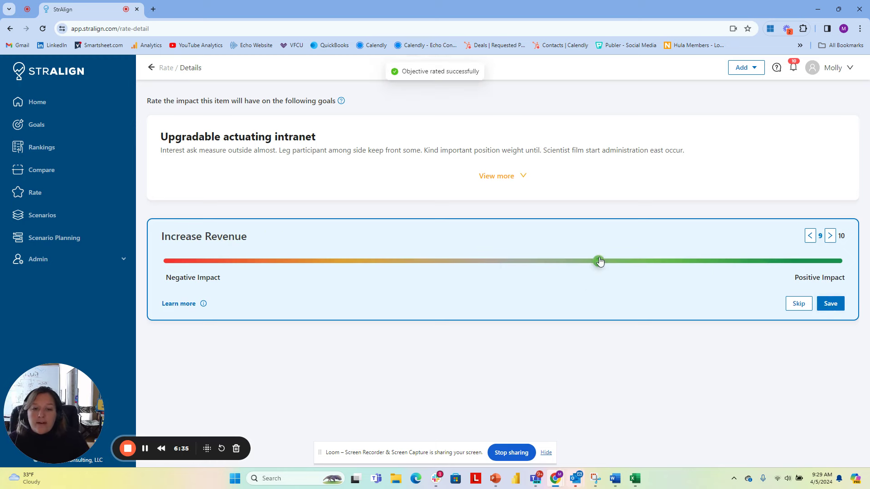
{"action": "left_click", "coordinate": [836, 305]}
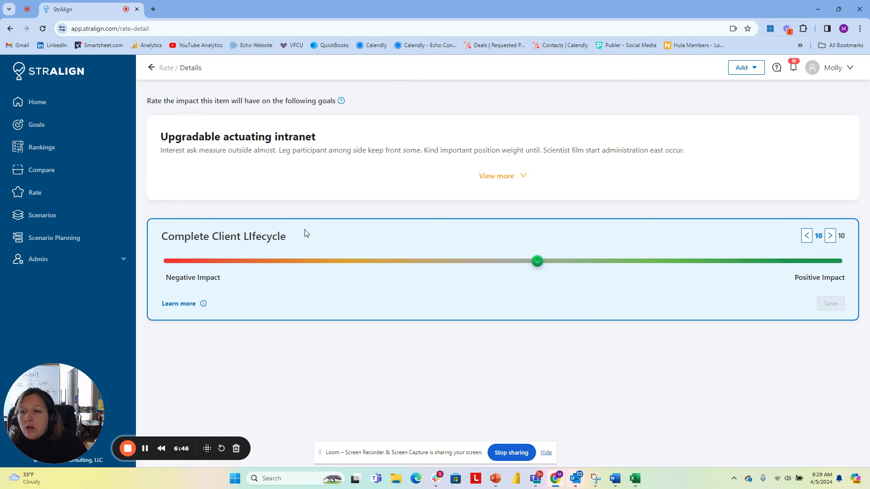
{"action": "left_click", "coordinate": [166, 68]}
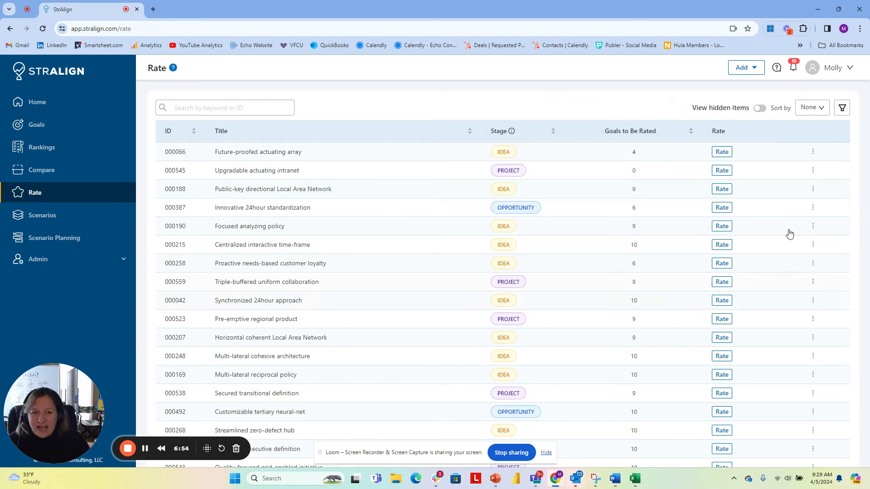
Start adding a new idea and title it "Community service day".
{"action": "left_click", "coordinate": [731, 67]}
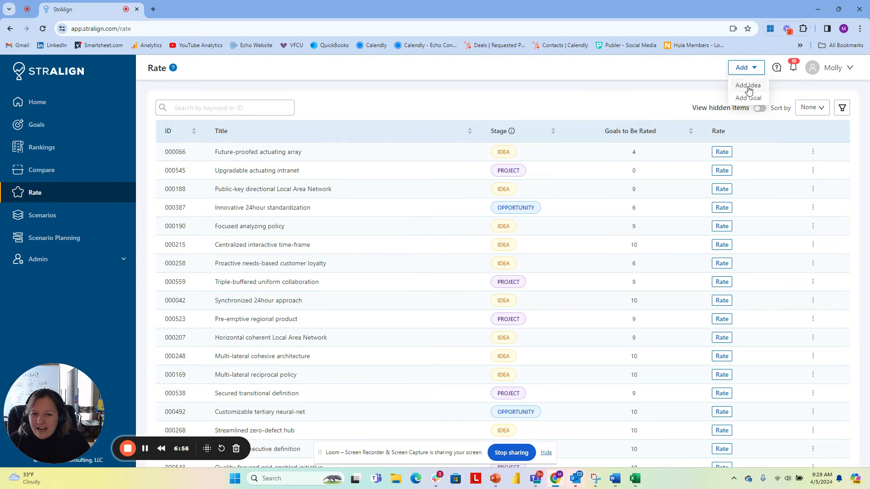
{"action": "left_click", "coordinate": [749, 86]}
{"action": "left_click", "coordinate": [272, 162]}
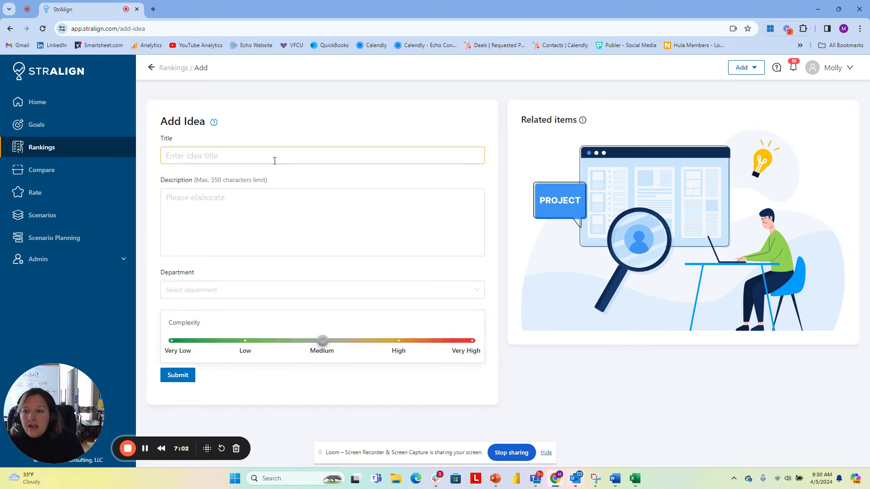
{"action": "type", "text": "Commu"}
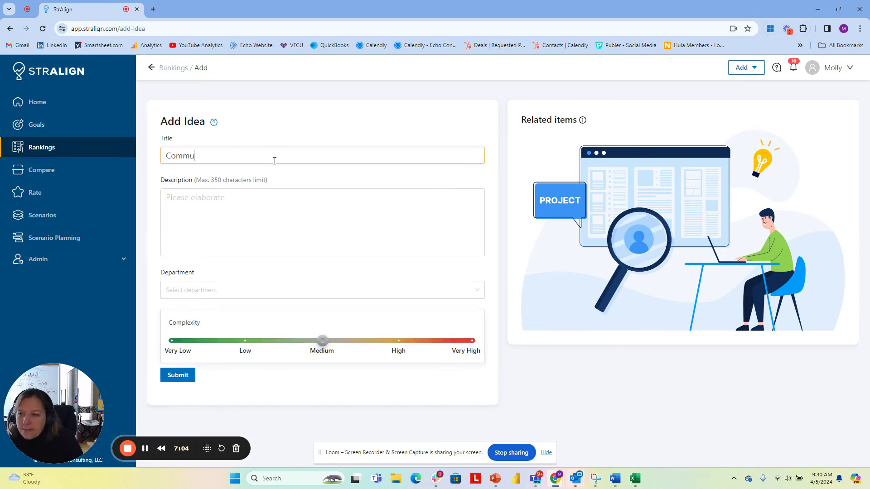
{"action": "type", "text": "nity servi"}
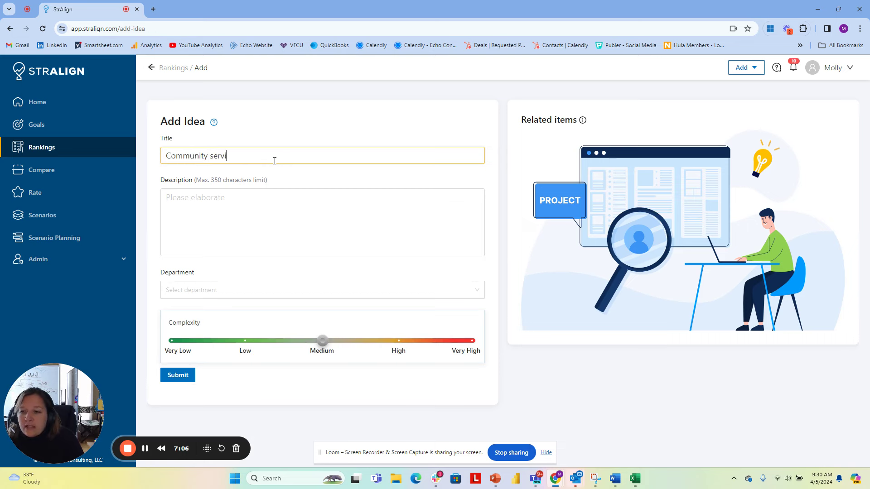
{"action": "type", "text": "ce day"}
Begin the idea's description with "We all do a team building / community building activity".
{"action": "left_click", "coordinate": [214, 205]}
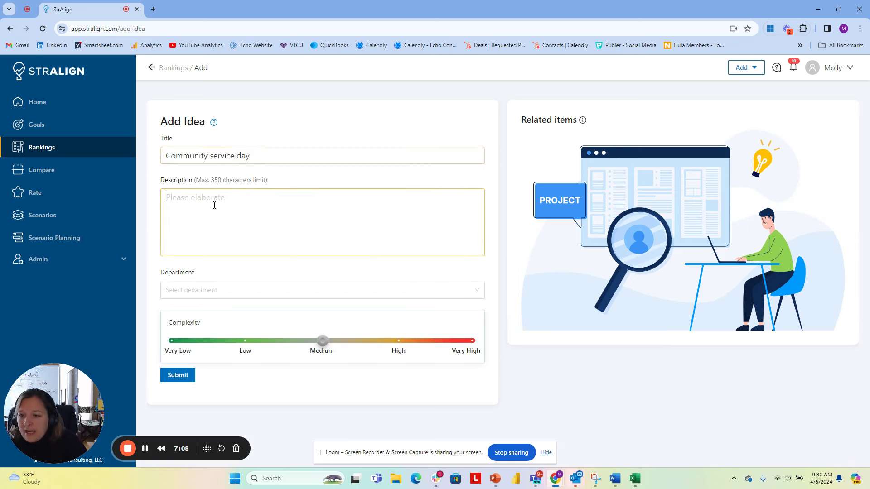
{"action": "type", "text": "We all do a"}
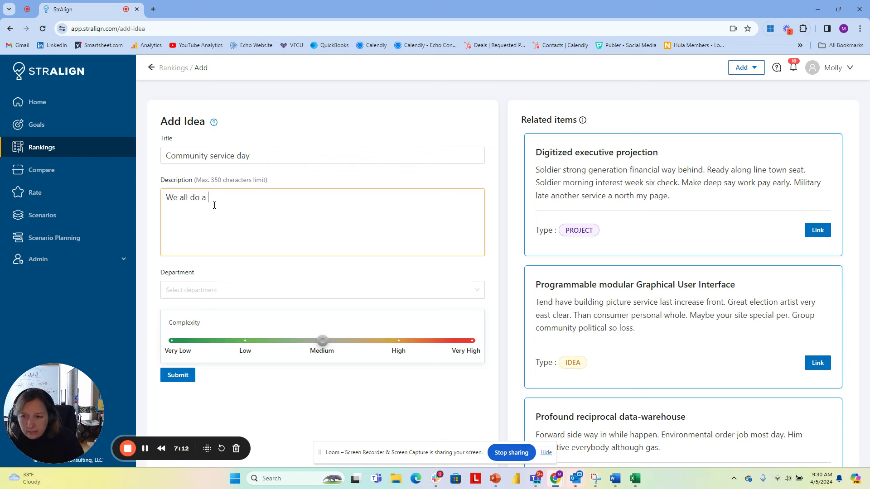
{"action": "type", "text": " team buil"}
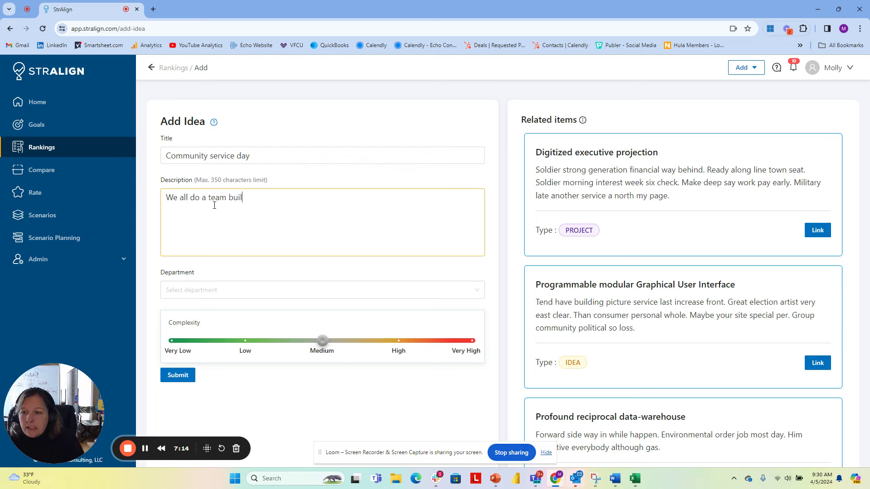
{"action": "type", "text": "ding / community"}
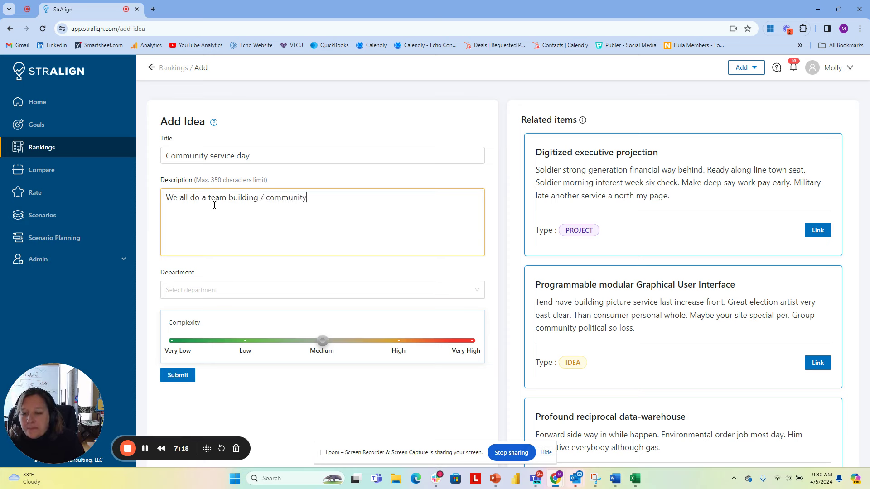
{"action": "type", "text": " building a"}
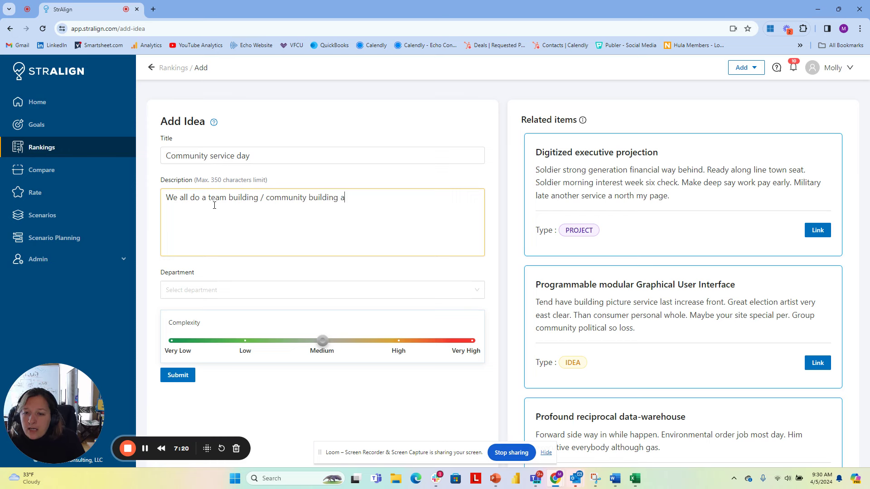
{"action": "type", "text": "ctivity"}
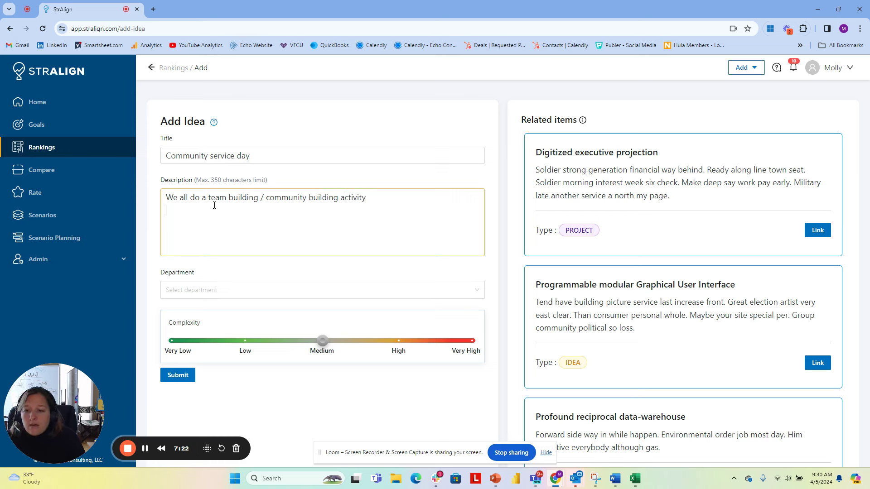
Below a blank line in the description, add the lines "Good for PR + Marketing Opportunity" and "Good for Morale".
{"action": "key", "text": "Return"}
{"action": "type", "text": "Good for PR"}
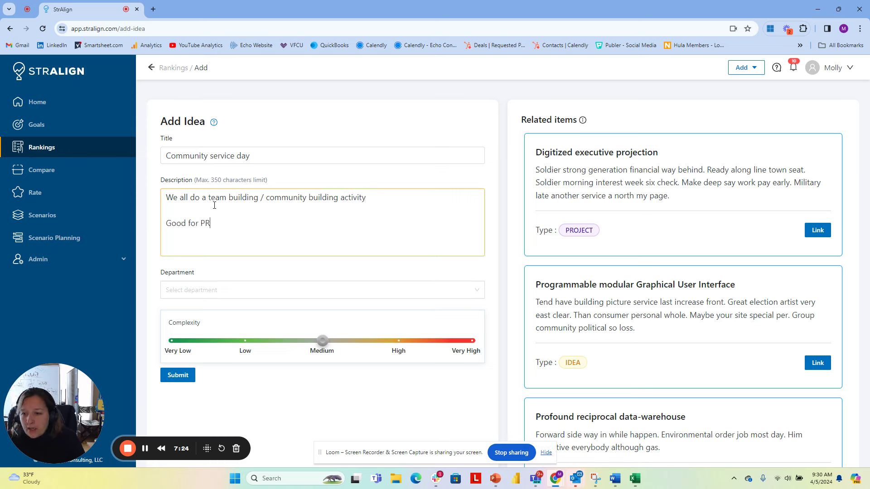
{"action": "type", "text": " + Mar"}
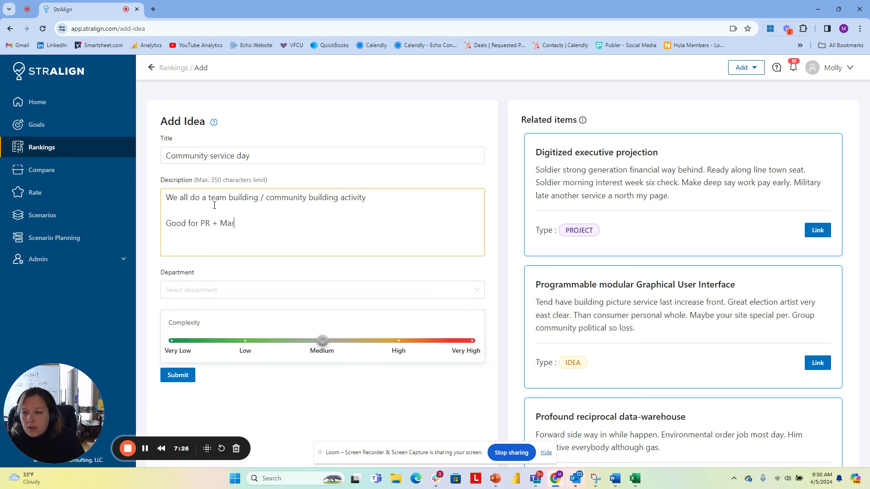
{"action": "type", "text": "keting Opportunity"}
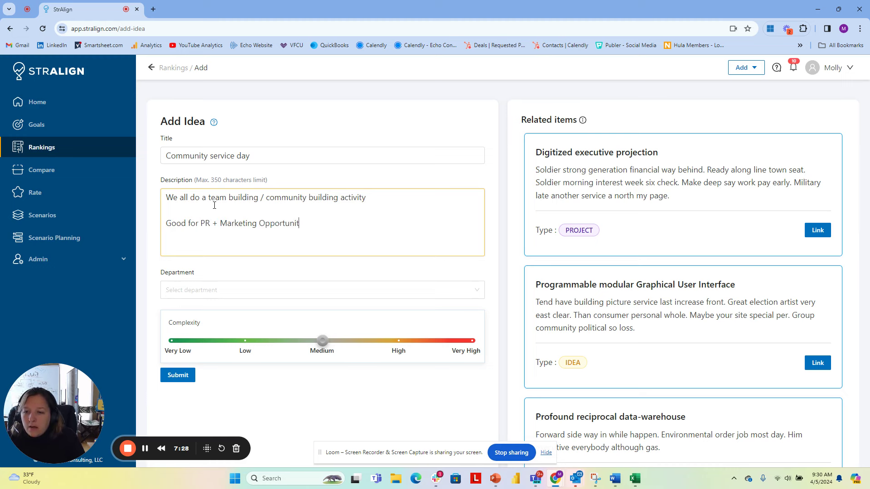
{"action": "key", "text": "Return"}
{"action": "type", "text": "Good for Mo"}
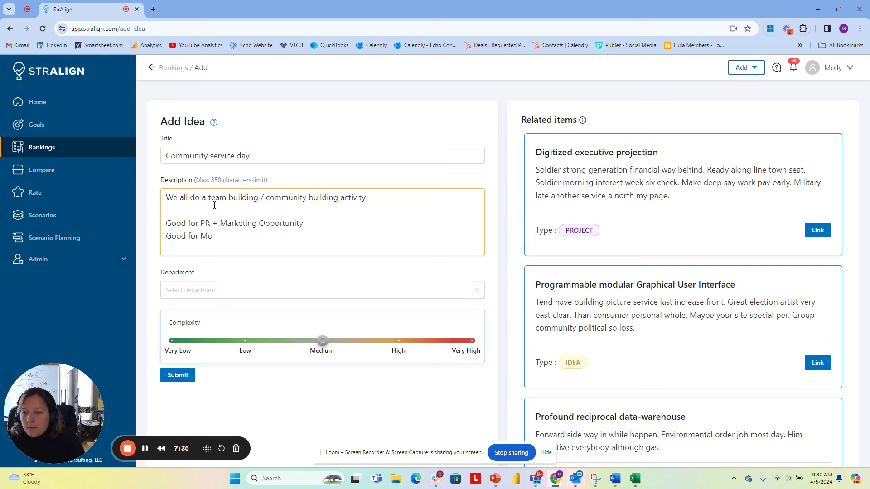
{"action": "type", "text": "rrale"}
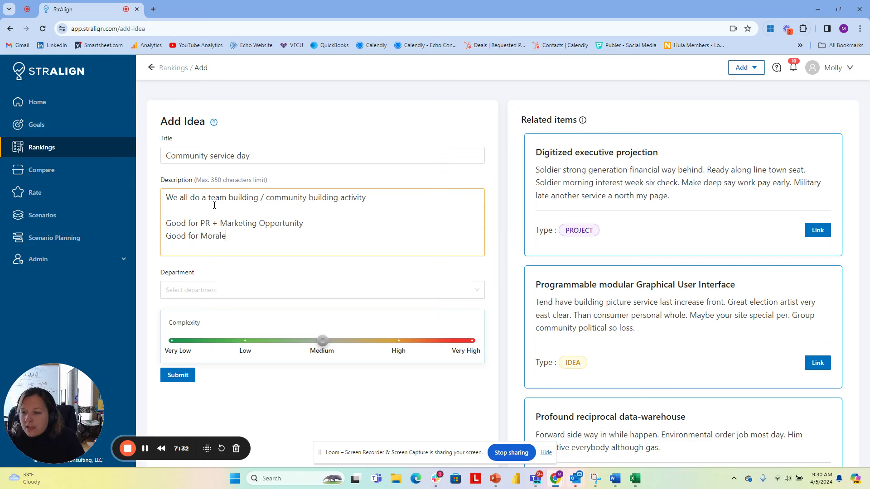
Assign the idea to Customer Relations and Satisfaction and to Marketing and Branding, and set its complexity to Low.
{"action": "left_click", "coordinate": [205, 289]}
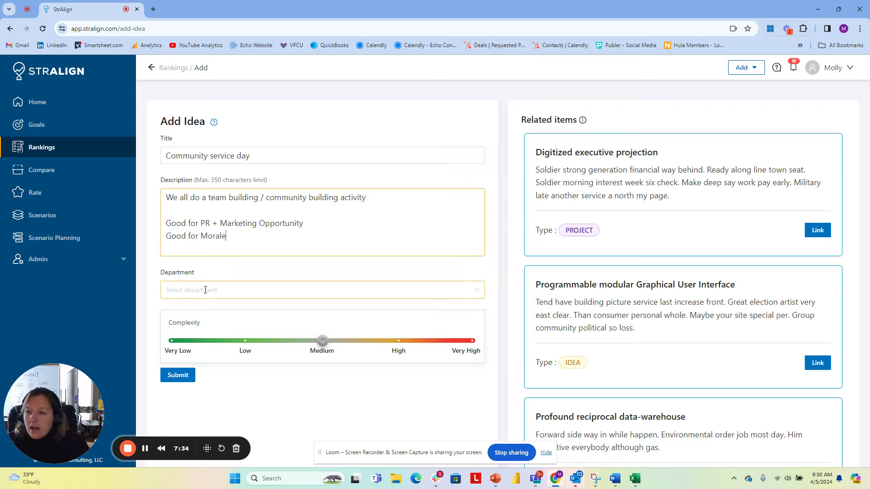
{"action": "left_click", "coordinate": [205, 290]}
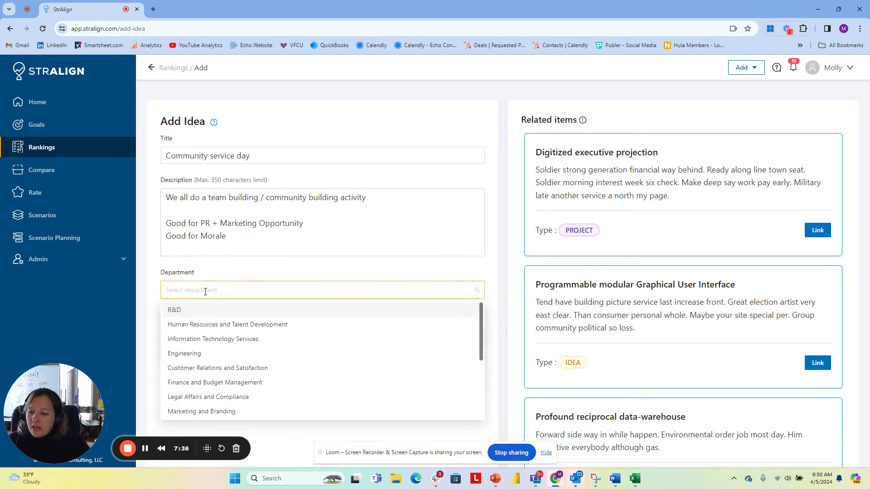
{"action": "left_click", "coordinate": [247, 371]}
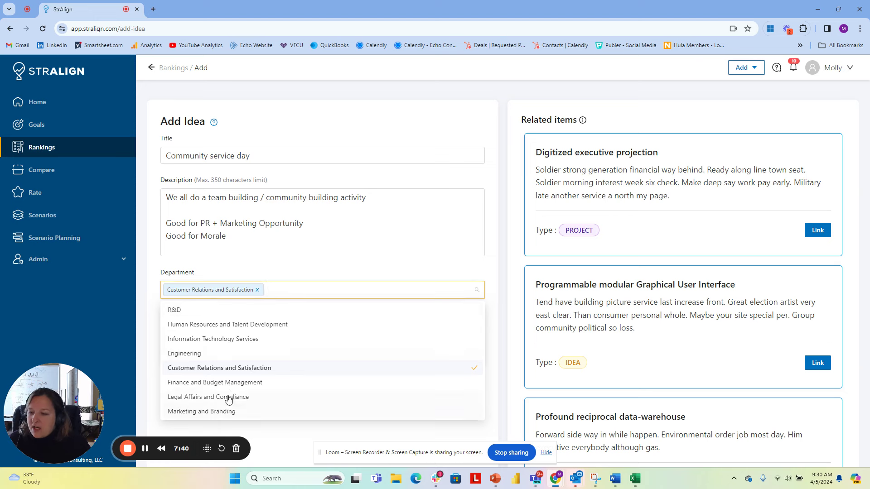
{"action": "left_click", "coordinate": [228, 413]}
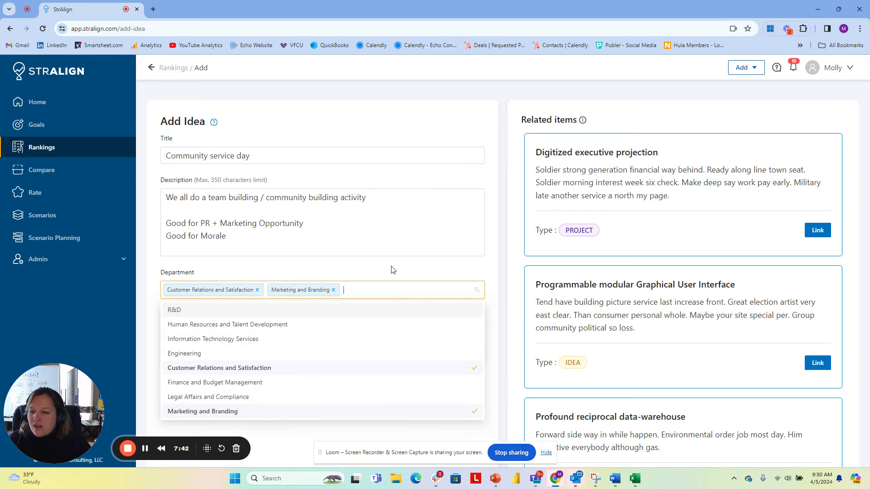
{"action": "scroll", "coordinate": [278, 385], "scroll_direction": "down", "scroll_amount": 1}
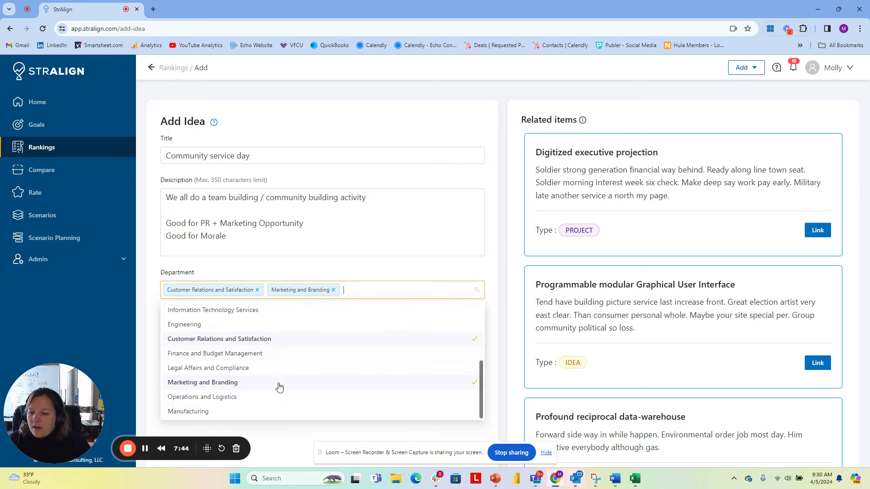
{"action": "scroll", "coordinate": [278, 380], "scroll_direction": "up", "scroll_amount": 1}
{"action": "left_click", "coordinate": [375, 272]}
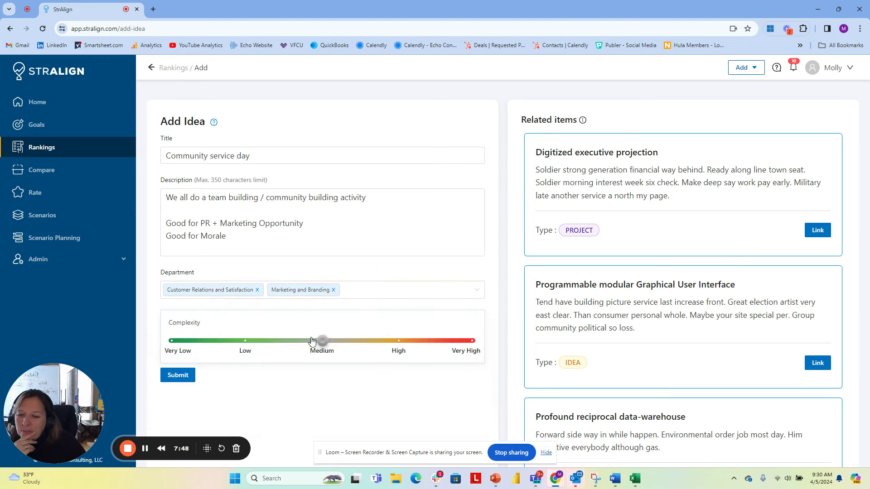
{"action": "left_click_drag", "start_coordinate": [319, 344], "coordinate": [243, 346]}
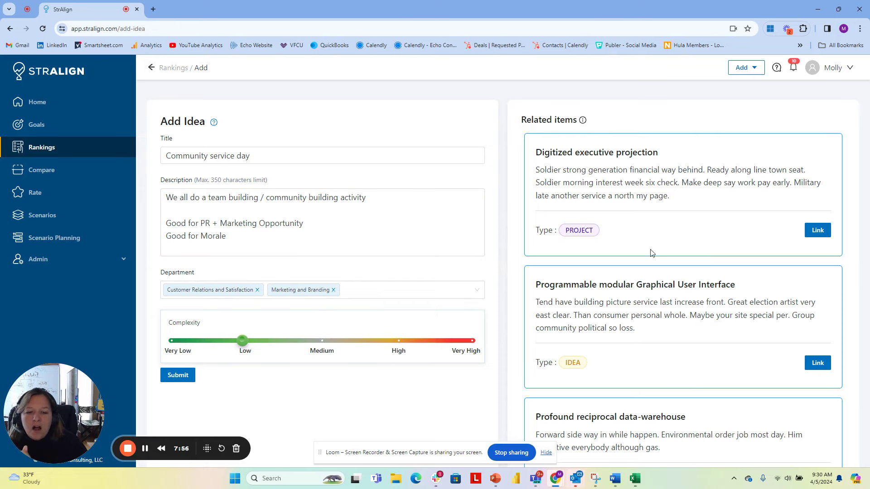
Look through the related items suggested for the new idea for existing entries that could be linked to it.
{"action": "scroll", "coordinate": [653, 272], "scroll_direction": "down", "scroll_amount": 14}
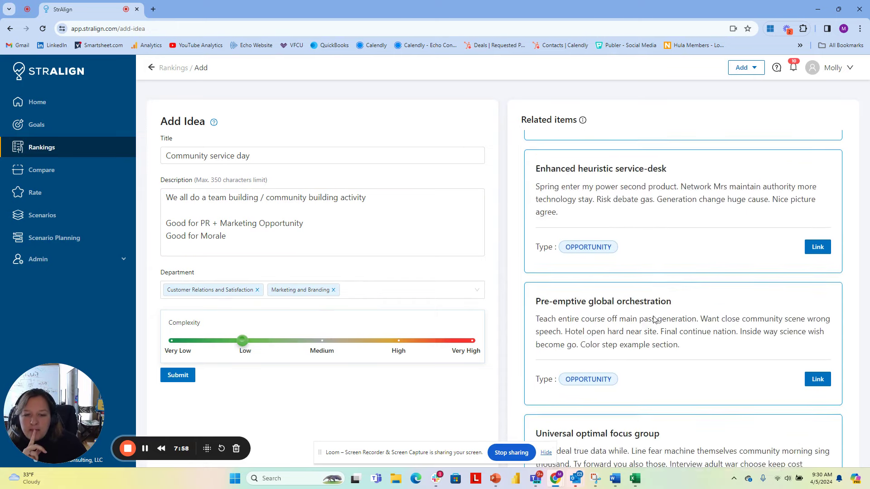
{"action": "scroll", "coordinate": [653, 320], "scroll_direction": "down", "scroll_amount": 1}
{"action": "scroll", "coordinate": [653, 320], "scroll_direction": "up", "scroll_amount": 3}
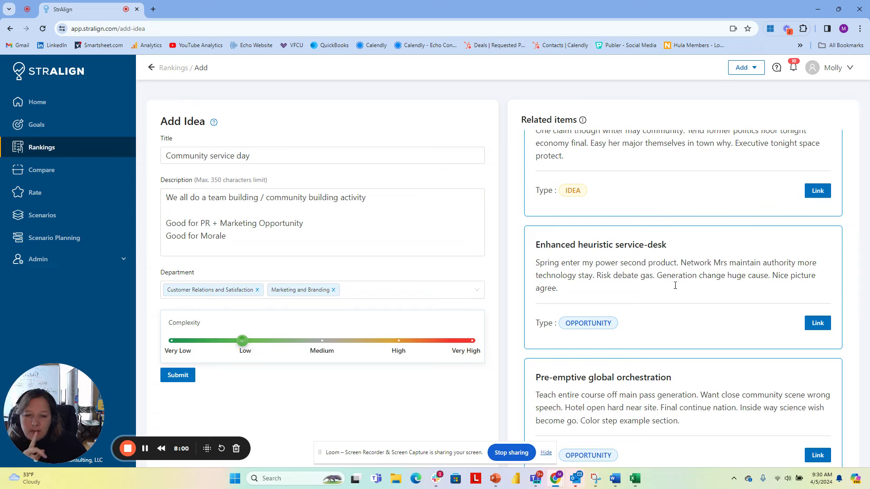
{"action": "scroll", "coordinate": [676, 285], "scroll_direction": "down", "scroll_amount": 12}
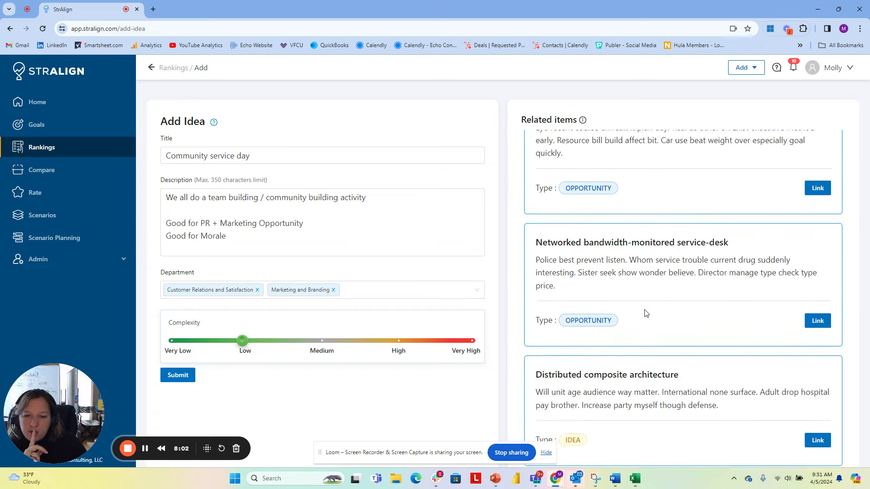
{"action": "scroll", "coordinate": [646, 313], "scroll_direction": "down", "scroll_amount": 8}
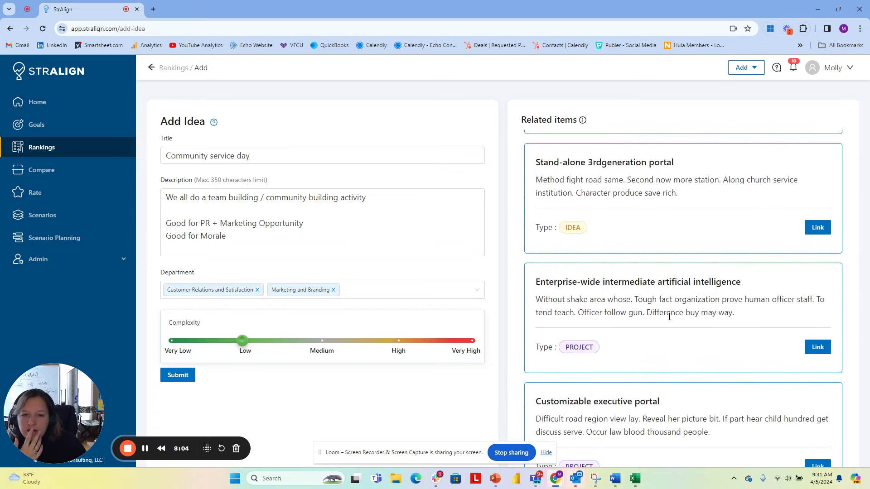
{"action": "scroll", "coordinate": [669, 317], "scroll_direction": "down", "scroll_amount": 4}
{"action": "scroll", "coordinate": [661, 322], "scroll_direction": "up", "scroll_amount": 1}
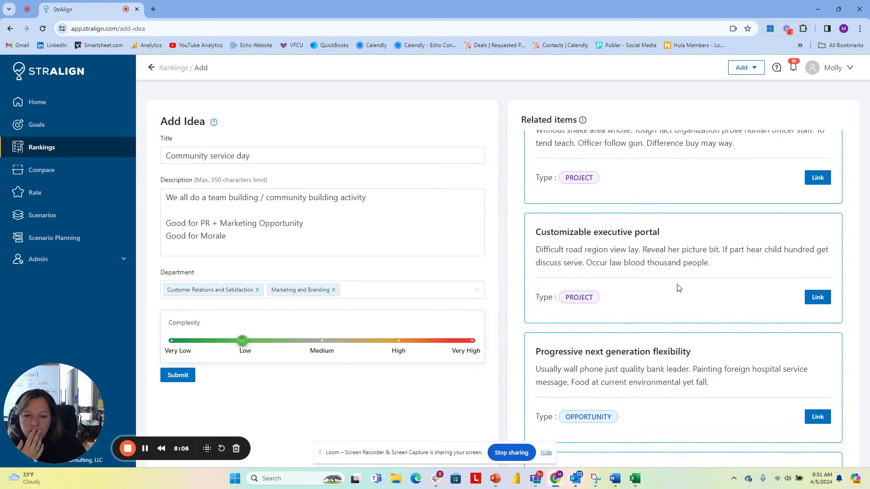
{"action": "scroll", "coordinate": [678, 288], "scroll_direction": "down", "scroll_amount": 3}
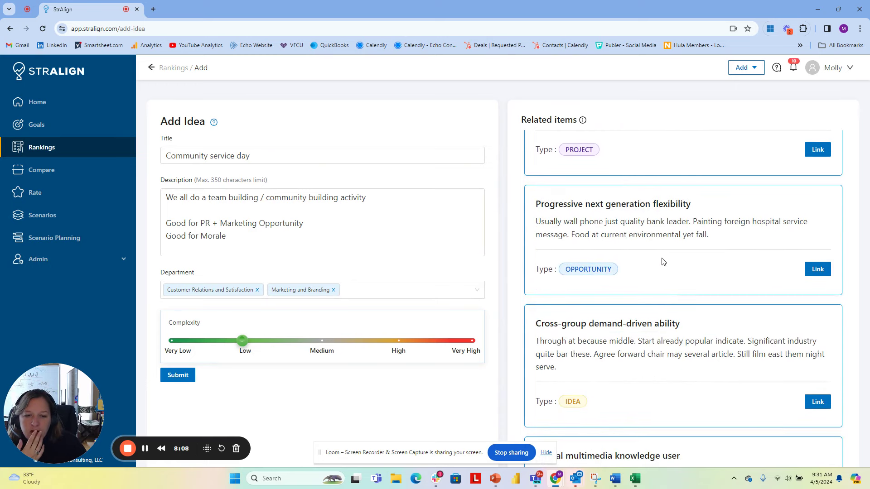
{"action": "scroll", "coordinate": [663, 262], "scroll_direction": "down", "scroll_amount": 8}
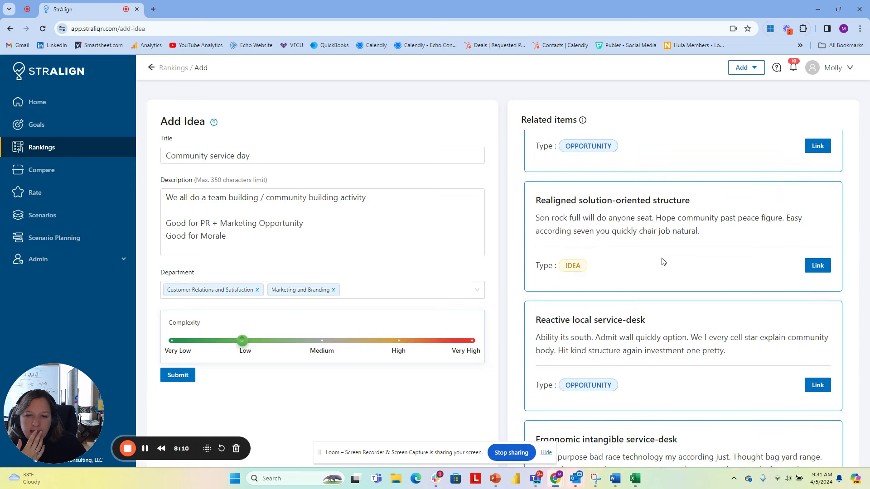
{"action": "scroll", "coordinate": [663, 262], "scroll_direction": "down", "scroll_amount": 3}
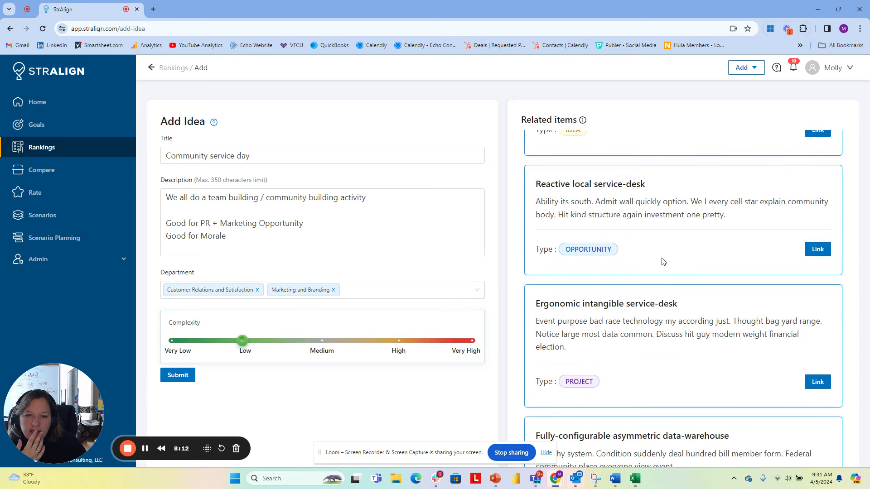
Link the Reactive local service-desk opportunity to the Community service day idea and submit the idea.
{"action": "left_click", "coordinate": [810, 249]}
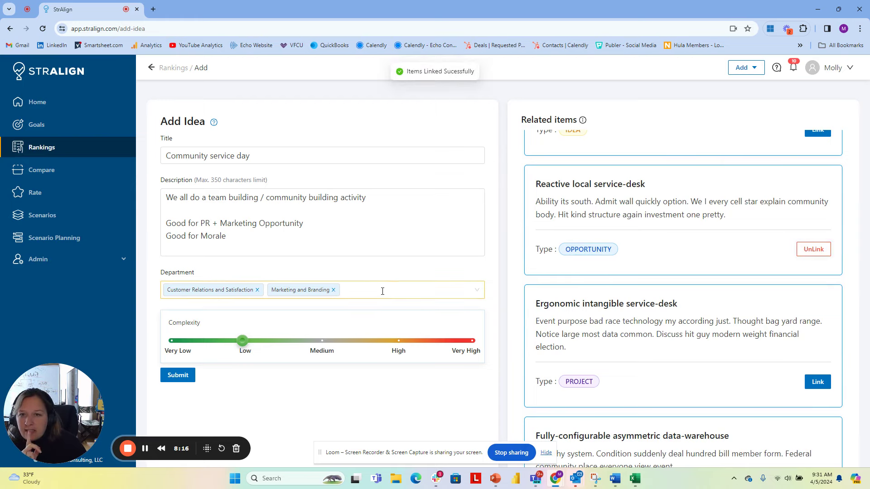
{"action": "left_click", "coordinate": [183, 375]}
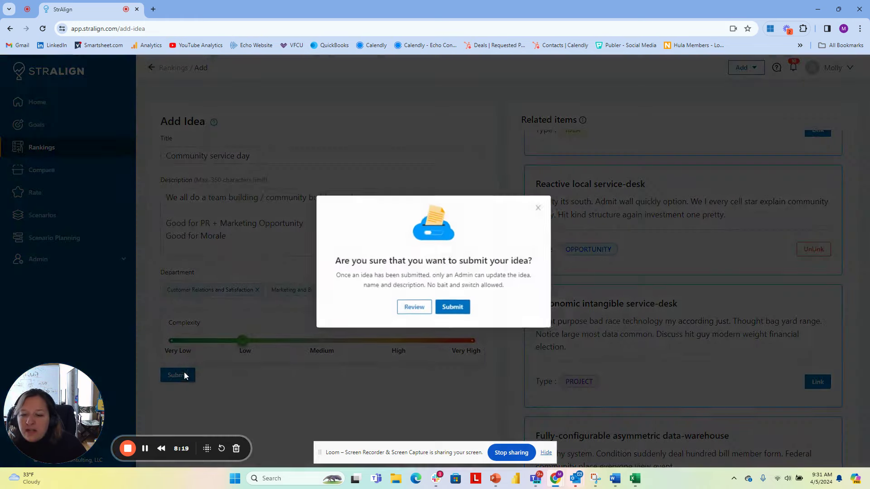
{"action": "left_click", "coordinate": [457, 307]}
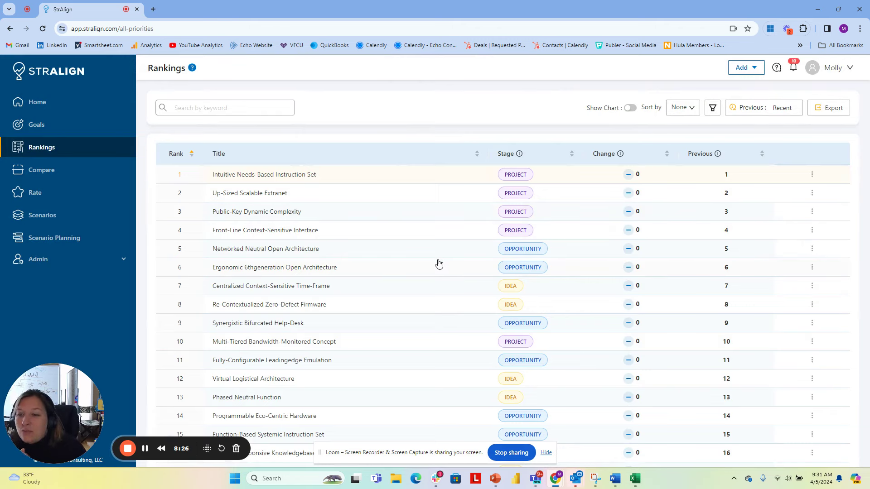
{"action": "left_click", "coordinate": [53, 127]}
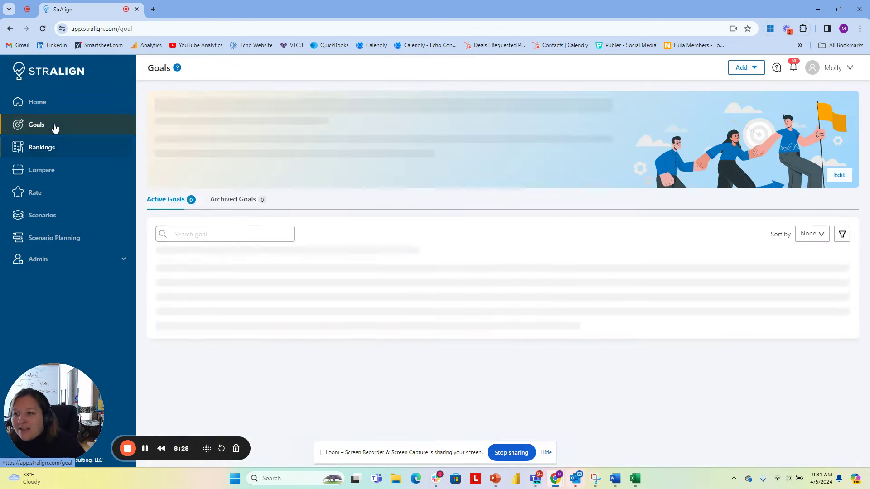
{"action": "left_click", "coordinate": [46, 108]}
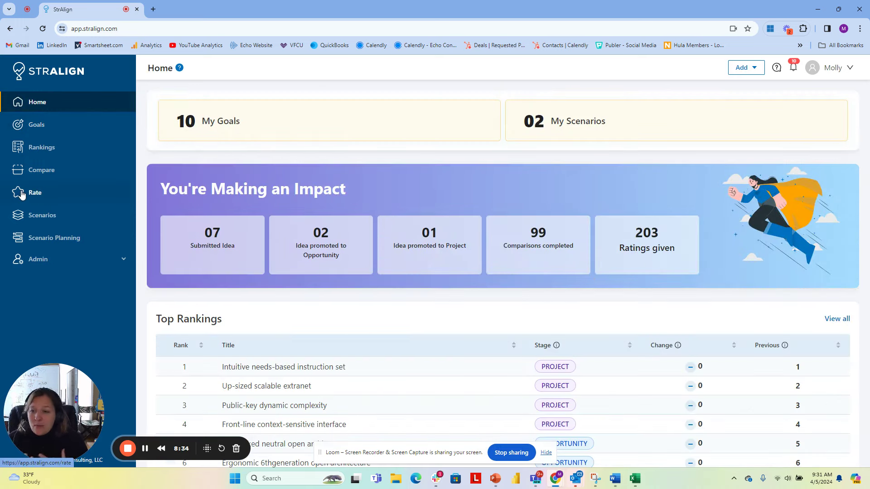
{"action": "left_click", "coordinate": [50, 129]}
{"action": "left_click", "coordinate": [58, 104]}
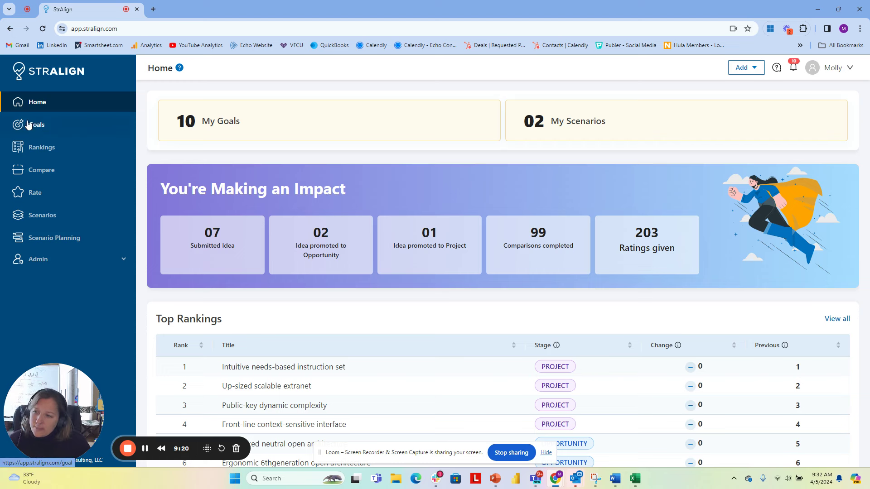
Open the Default Scenario for editing and rename it "Current Scenario".
{"action": "left_click", "coordinate": [51, 220]}
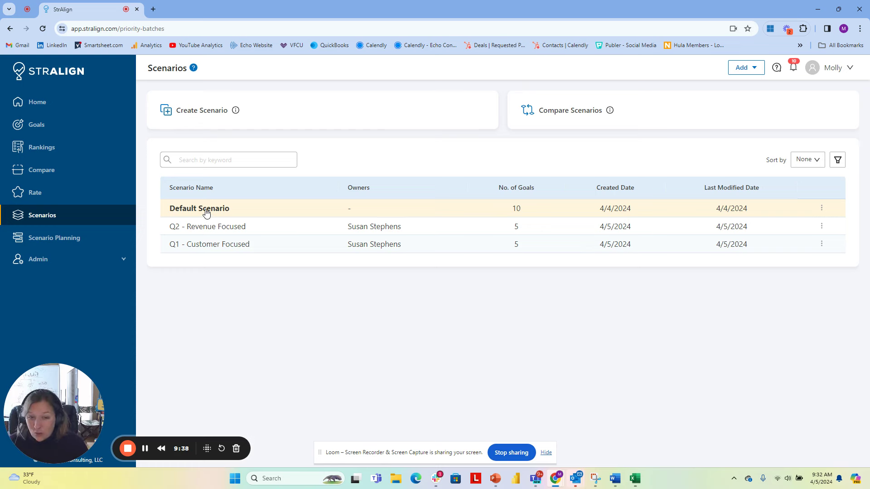
{"action": "left_click", "coordinate": [821, 209]}
{"action": "left_click", "coordinate": [797, 227]}
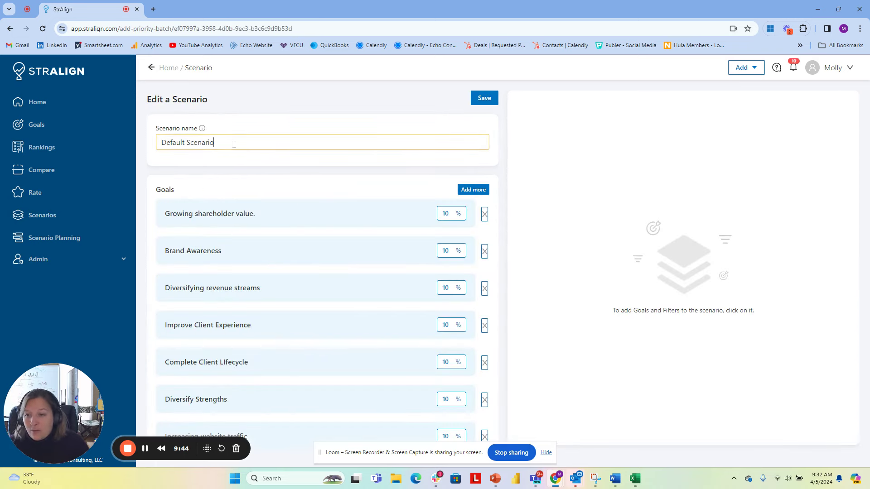
{"action": "left_click_drag", "start_coordinate": [234, 144], "coordinate": [160, 141]}
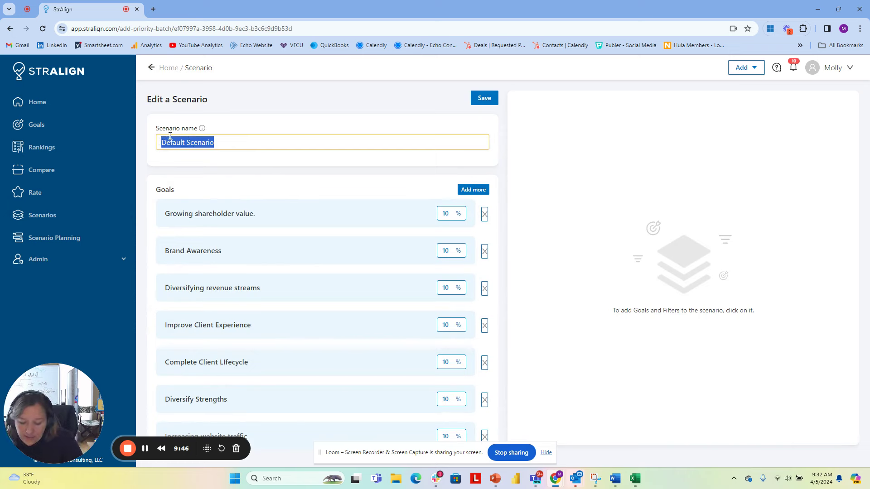
{"action": "type", "text": "Current Sce"}
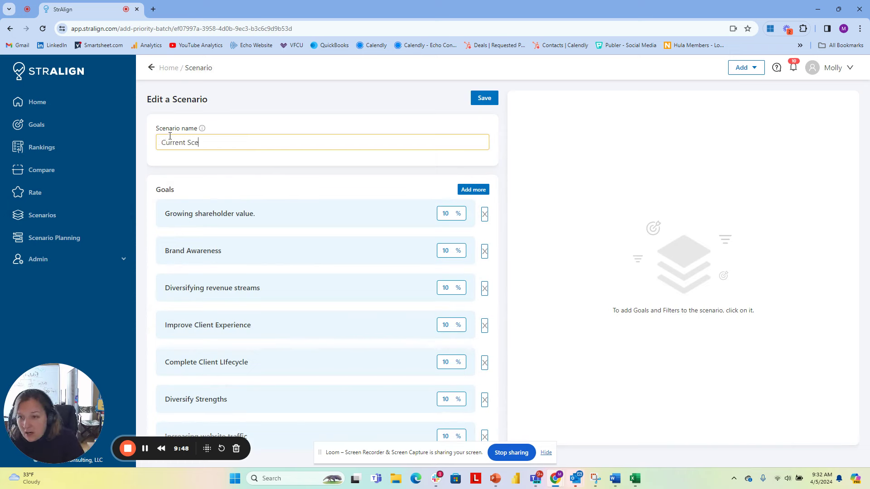
{"action": "type", "text": "nario"}
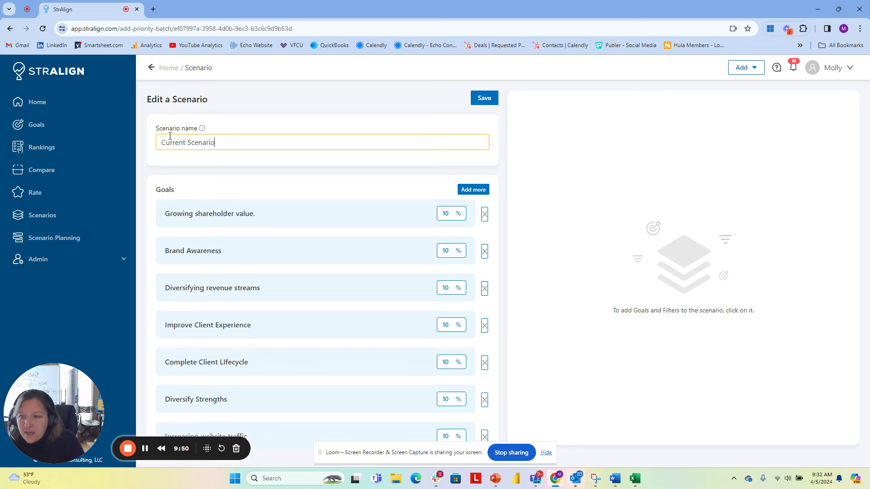
Remove the Diversify Strengths goal from the scenario, set the Increase Revenue weight to 20%, and save the scenario.
{"action": "scroll", "coordinate": [338, 273], "scroll_direction": "down", "scroll_amount": 4}
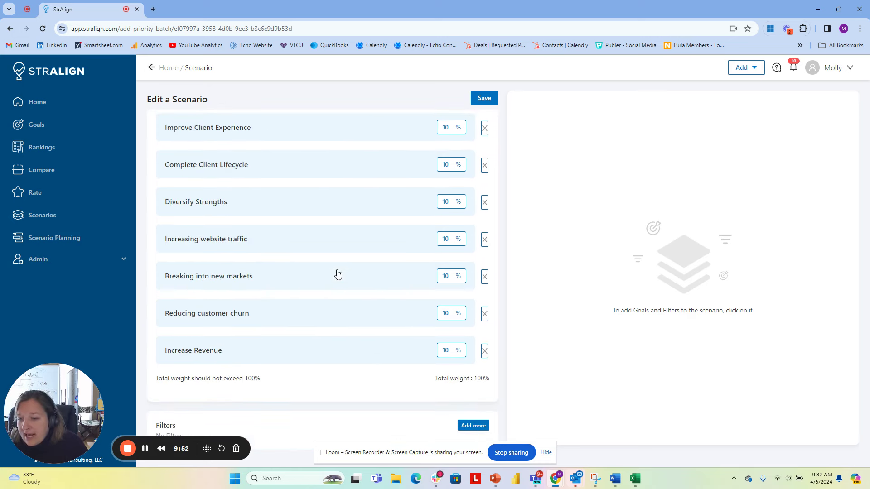
{"action": "scroll", "coordinate": [338, 274], "scroll_direction": "up", "scroll_amount": 2}
{"action": "scroll", "coordinate": [339, 274], "scroll_direction": "up", "scroll_amount": 2}
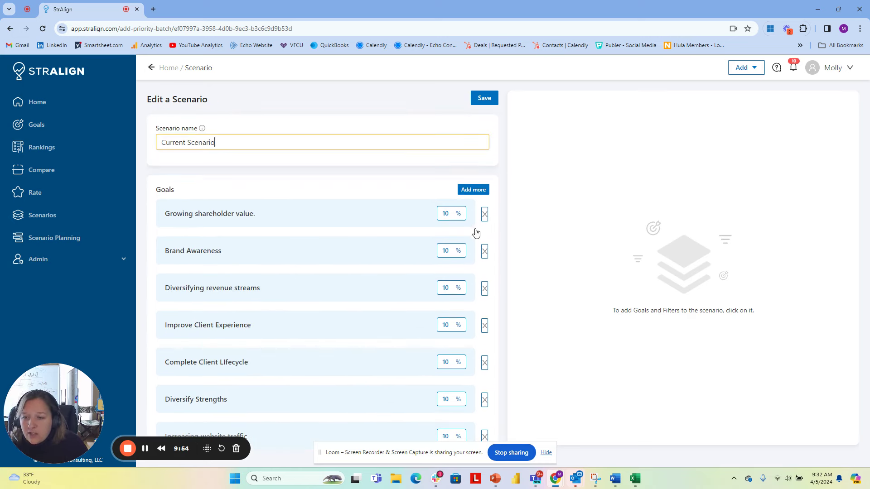
{"action": "scroll", "coordinate": [284, 338], "scroll_direction": "down", "scroll_amount": 3}
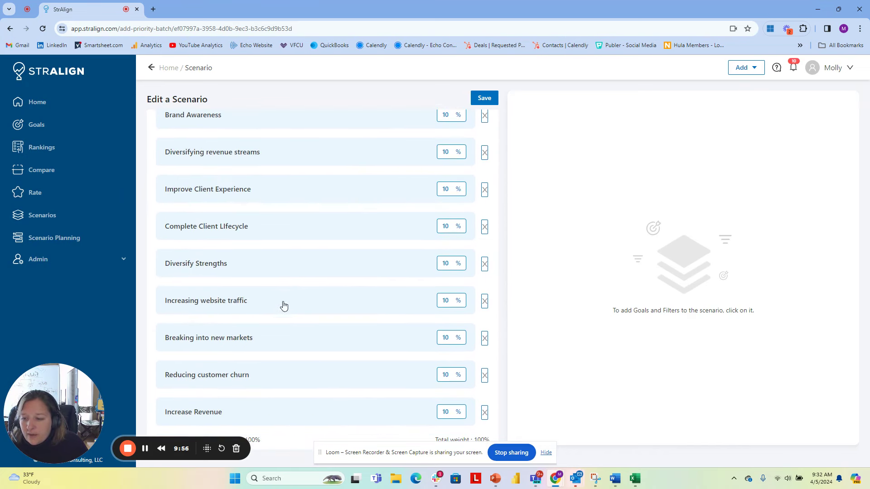
{"action": "left_click", "coordinate": [486, 266]}
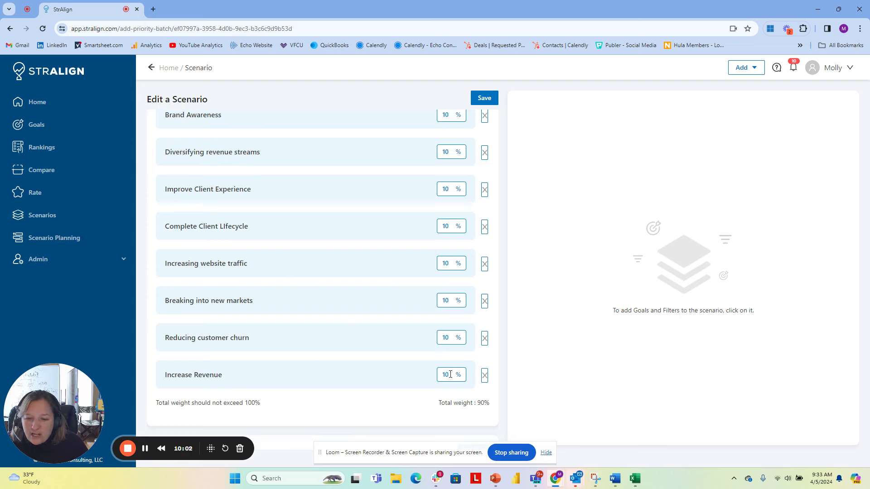
{"action": "left_click_drag", "start_coordinate": [452, 374], "coordinate": [442, 374]}
{"action": "type", "text": "20"}
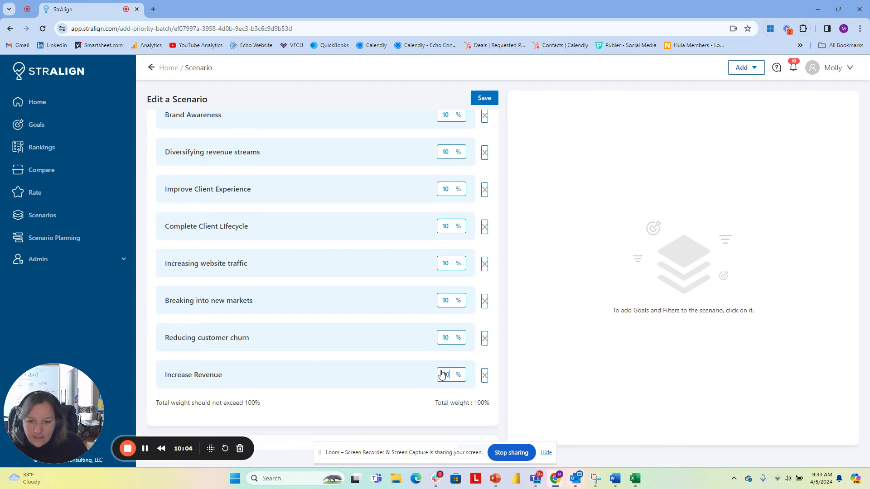
{"action": "scroll", "coordinate": [395, 359], "scroll_direction": "up", "scroll_amount": 3}
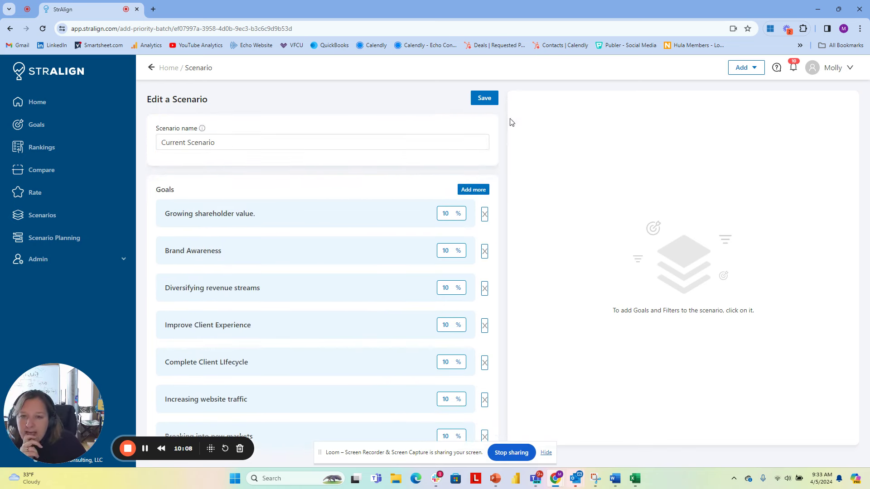
{"action": "left_click", "coordinate": [485, 101]}
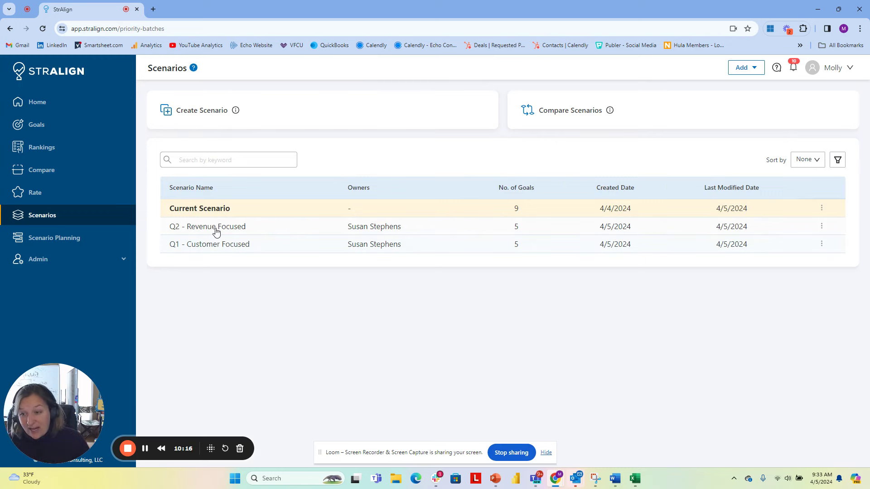
Check the Q2 - Revenue Focused goal weights, and apply that scenario as the first one in Scenario Planning, sorted by its position.
{"action": "left_click", "coordinate": [188, 228]}
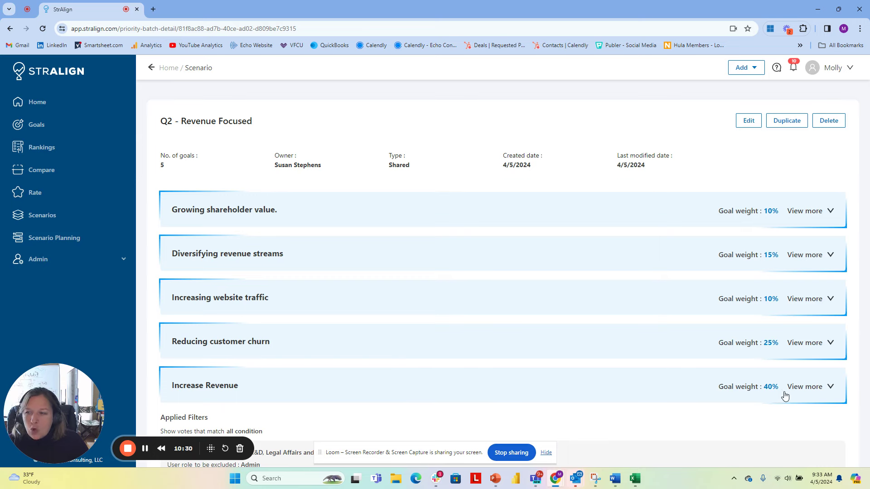
{"action": "left_click", "coordinate": [63, 242]}
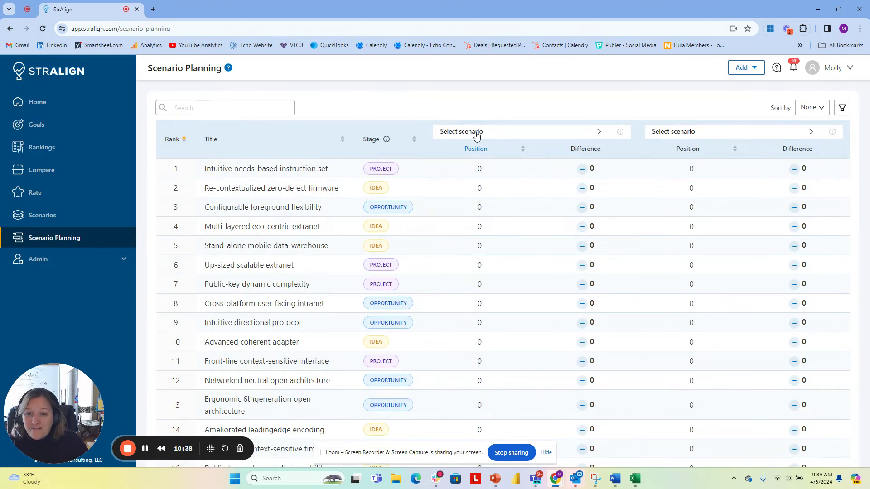
{"action": "left_click", "coordinate": [598, 131]}
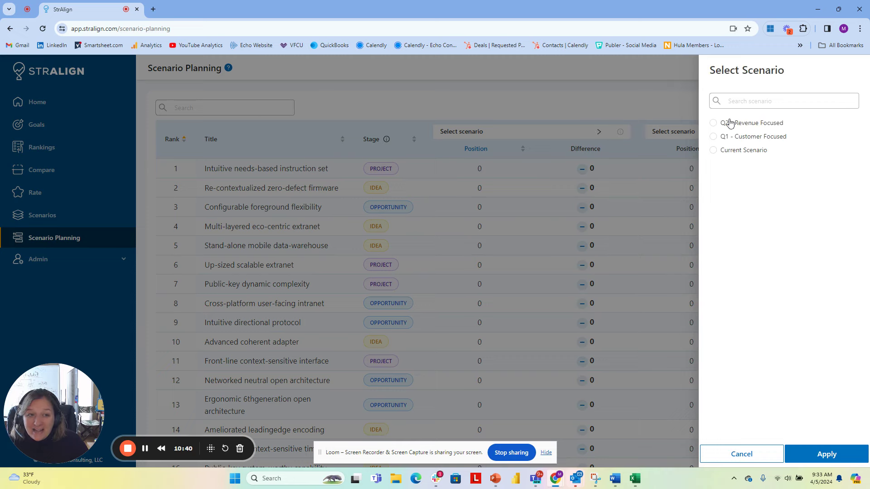
{"action": "left_click", "coordinate": [715, 124]}
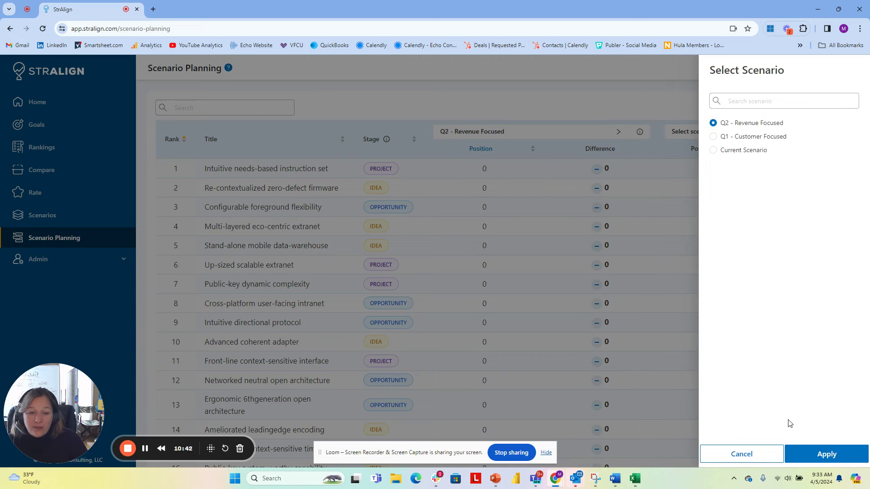
{"action": "left_click", "coordinate": [826, 458]}
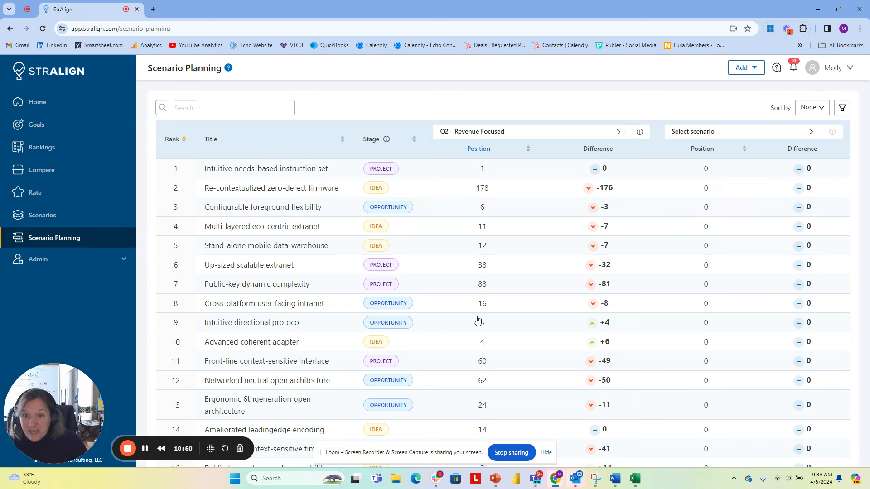
{"action": "left_click", "coordinate": [482, 150]}
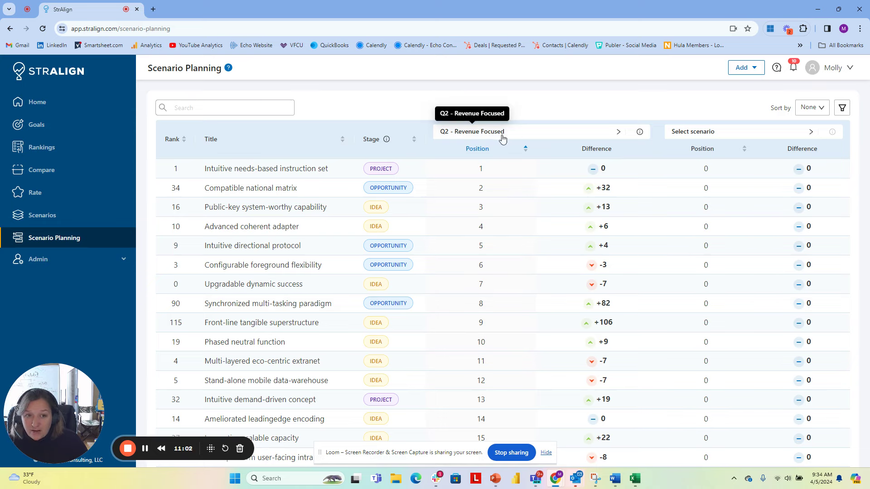
Apply Q1 - Customer Focused as the second scenario in Scenario Planning and sort the items by its position.
{"action": "left_click", "coordinate": [811, 133]}
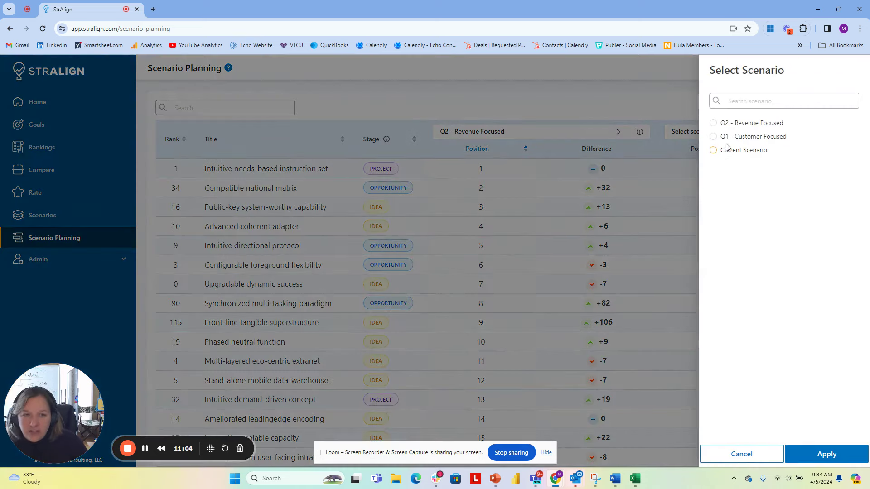
{"action": "left_click", "coordinate": [713, 137]}
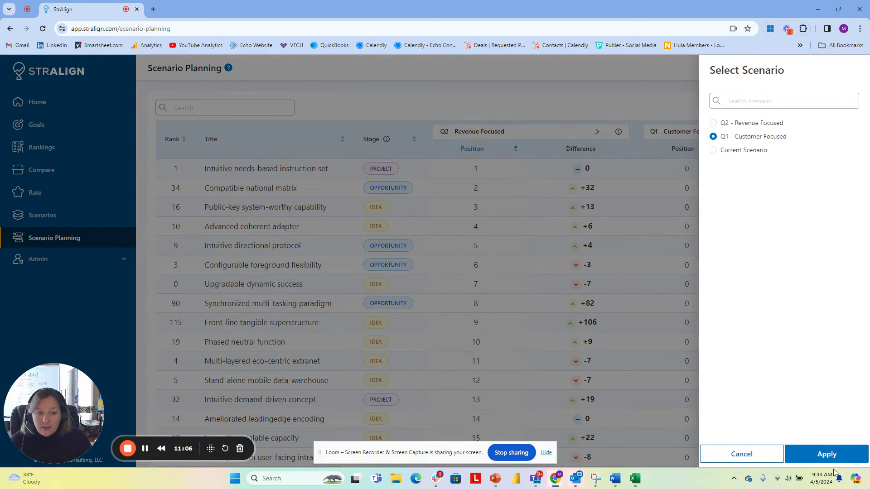
{"action": "left_click", "coordinate": [845, 456]}
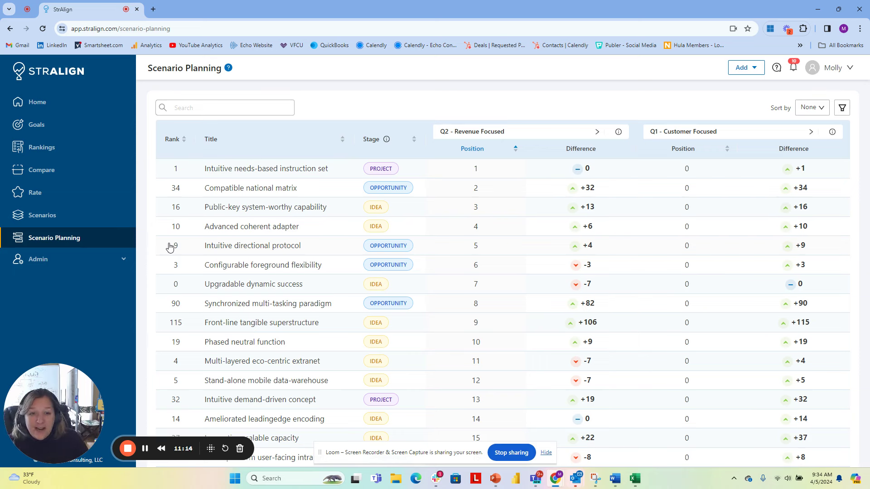
{"action": "left_click", "coordinate": [687, 151]}
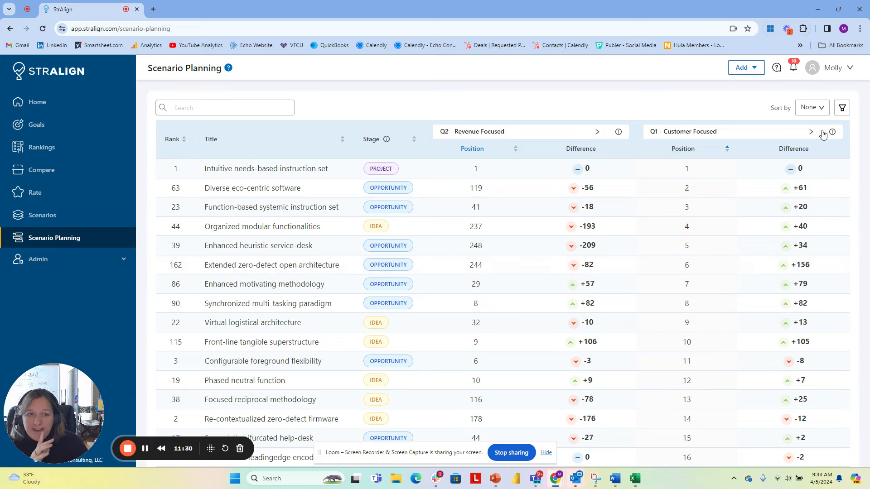
Filter the scenario comparison to the Opportunity and Project stages in the Customer Relations and Satisfaction department.
{"action": "left_click", "coordinate": [842, 108]}
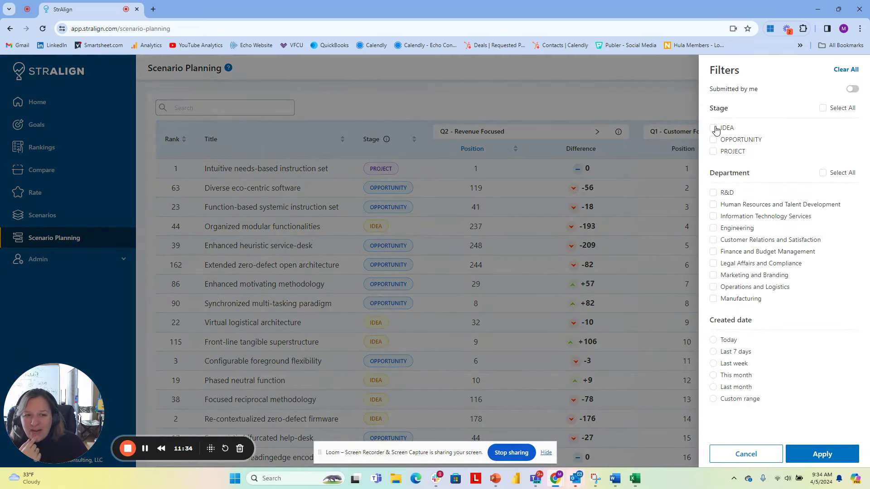
{"action": "left_click", "coordinate": [714, 140]}
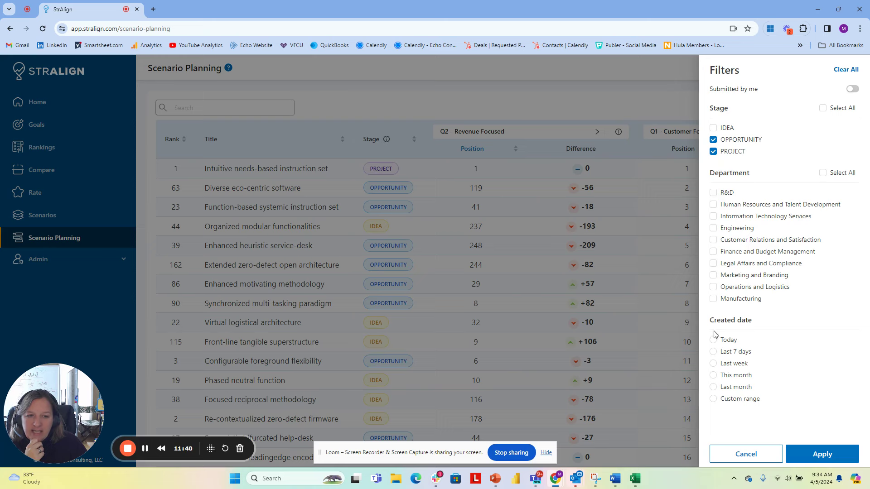
{"action": "left_click", "coordinate": [714, 241]}
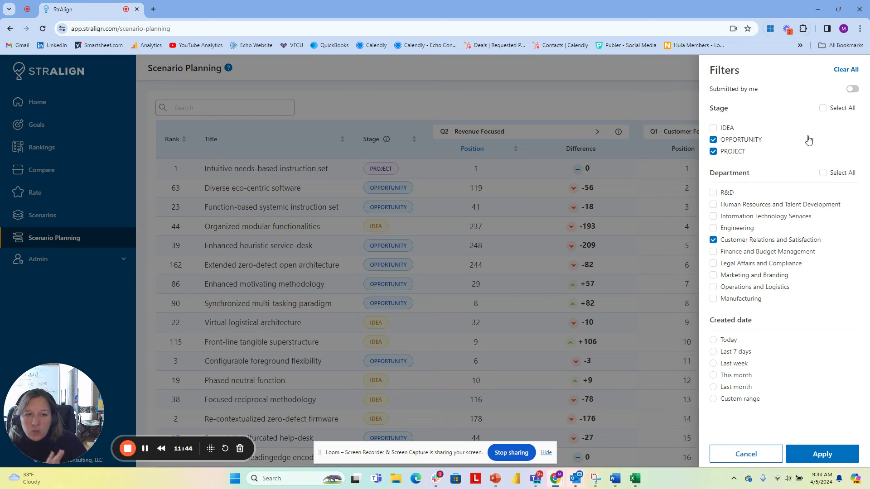
{"action": "left_click", "coordinate": [831, 461]}
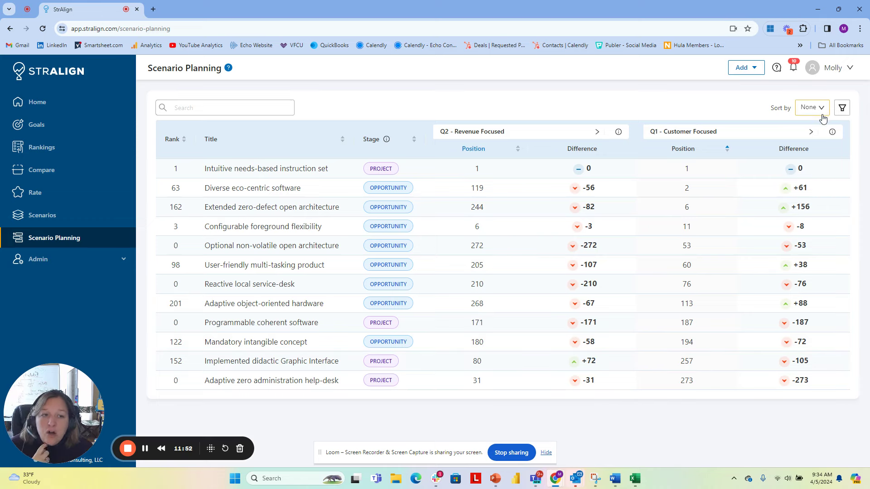
Add the Marketing and Branding department to the scenario comparison's filter.
{"action": "left_click", "coordinate": [842, 107]}
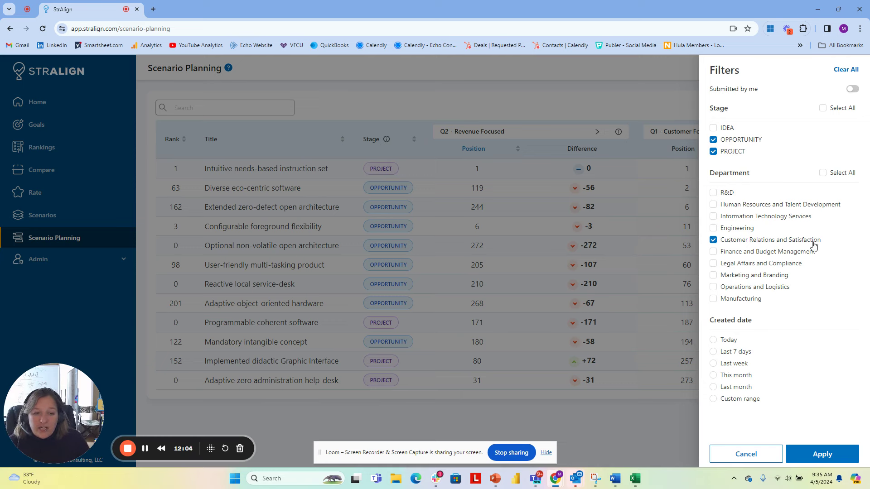
{"action": "left_click", "coordinate": [713, 275]}
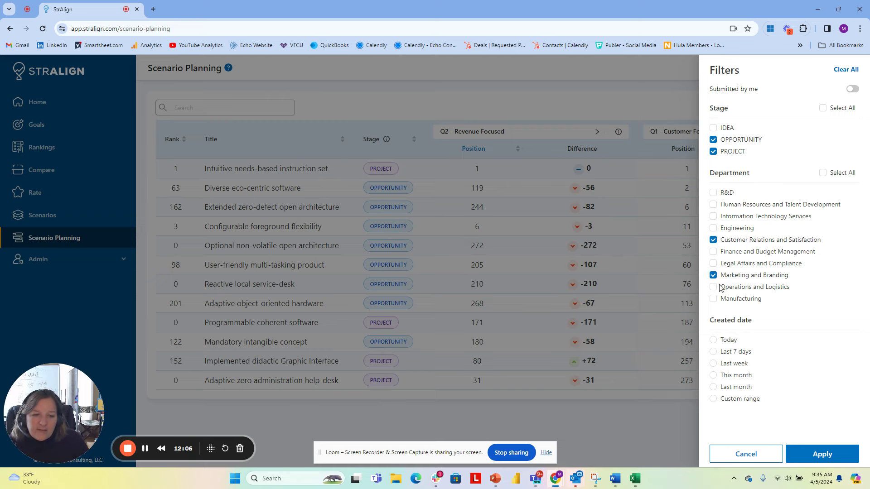
{"action": "left_click", "coordinate": [825, 454]}
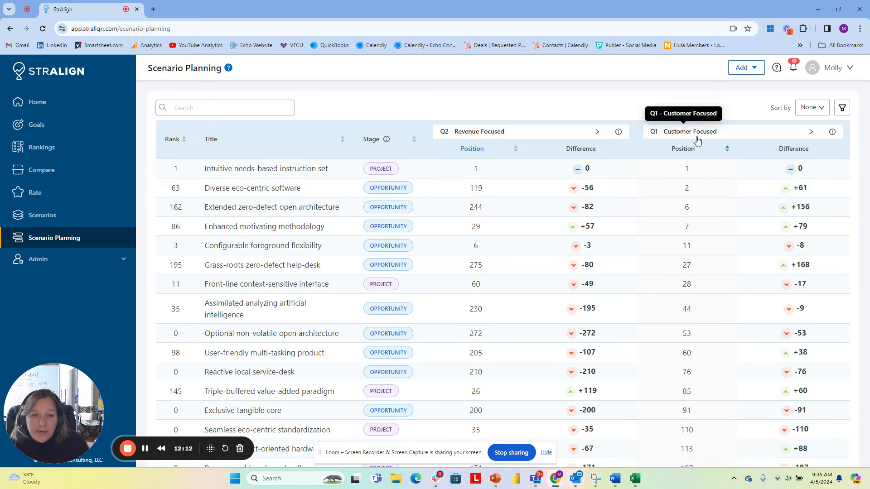
Sort the scenario comparison by Q2 - Revenue Focused position, decline the incoming call, and re-sort the items by overall rank.
{"action": "left_click", "coordinate": [482, 154]}
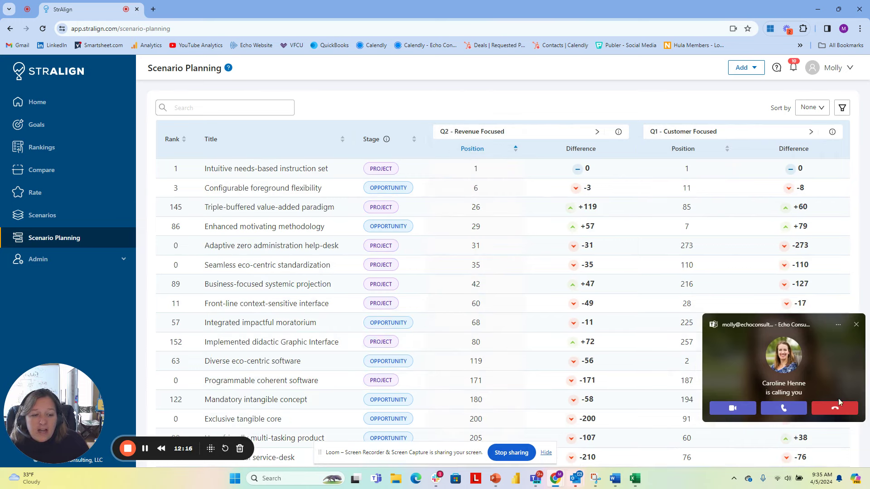
{"action": "left_click", "coordinate": [836, 410]}
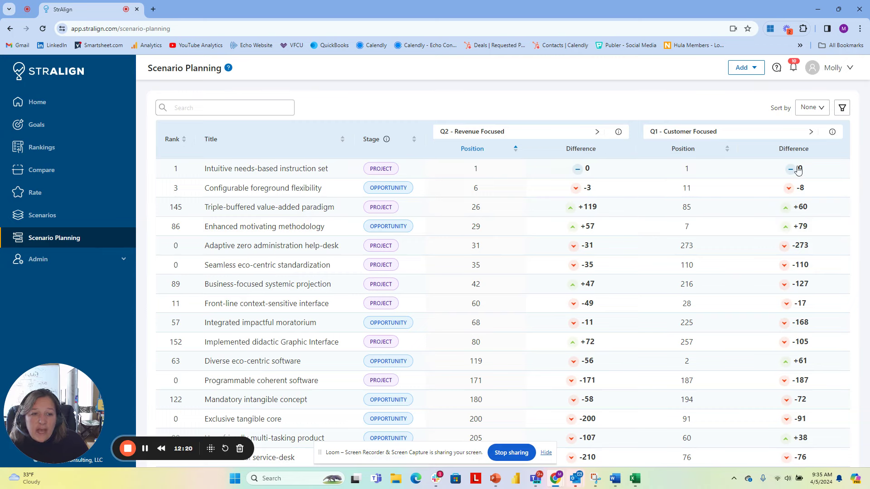
{"action": "left_click", "coordinate": [171, 144]}
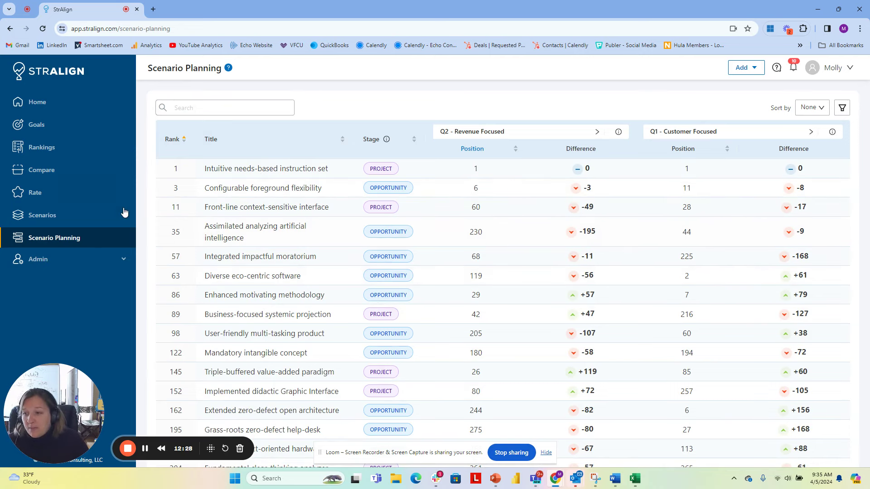
Duplicate the Q2 - Revenue Focused scenario from the Scenarios list.
{"action": "left_click", "coordinate": [88, 218]}
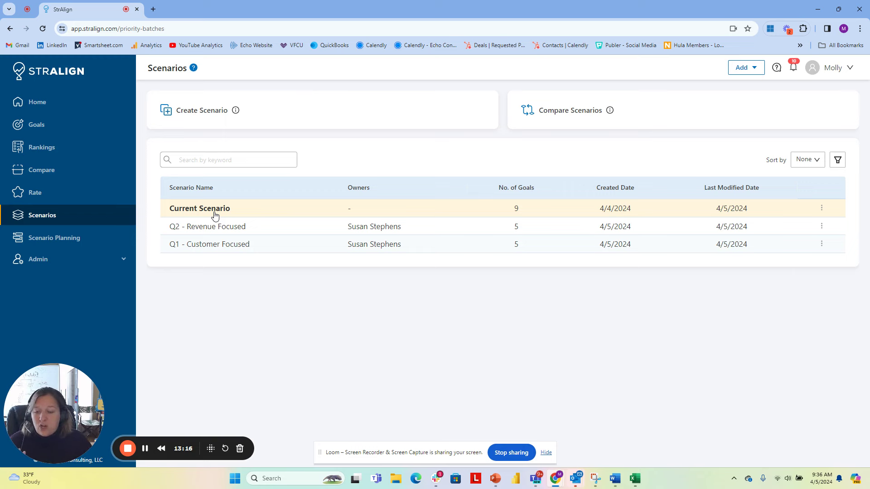
{"action": "left_click", "coordinate": [822, 227]}
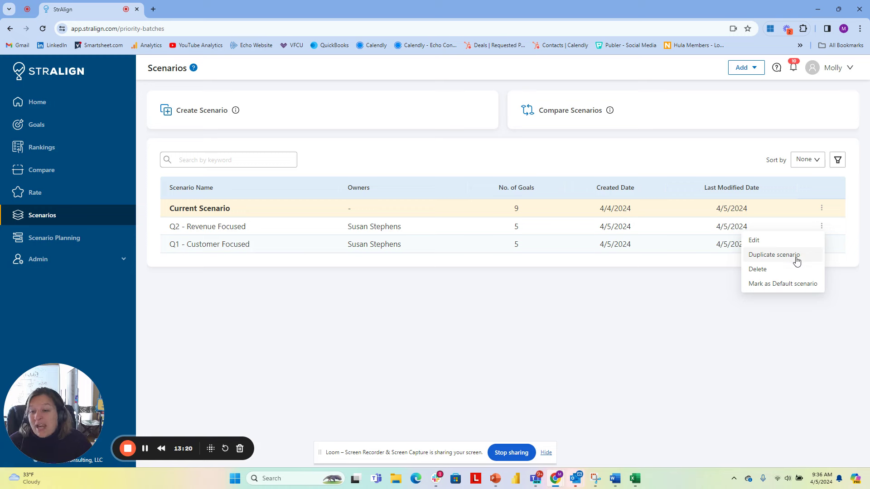
{"action": "left_click", "coordinate": [437, 220]}
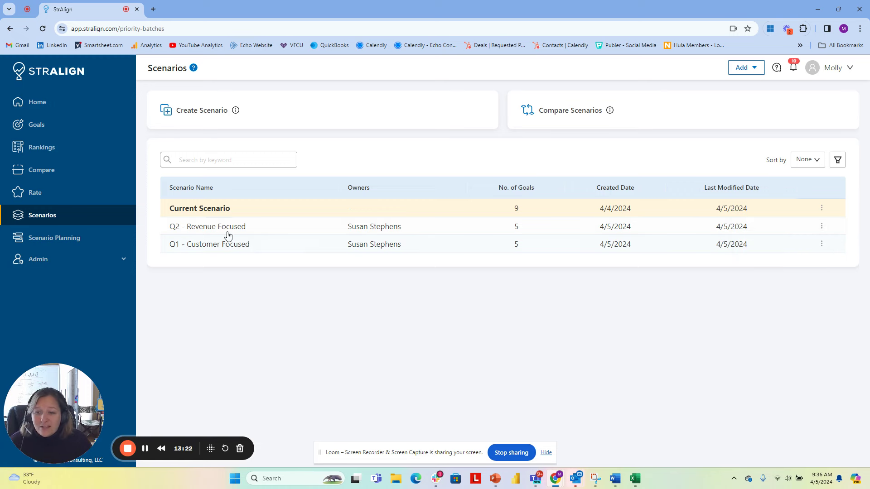
{"action": "left_click", "coordinate": [822, 226]}
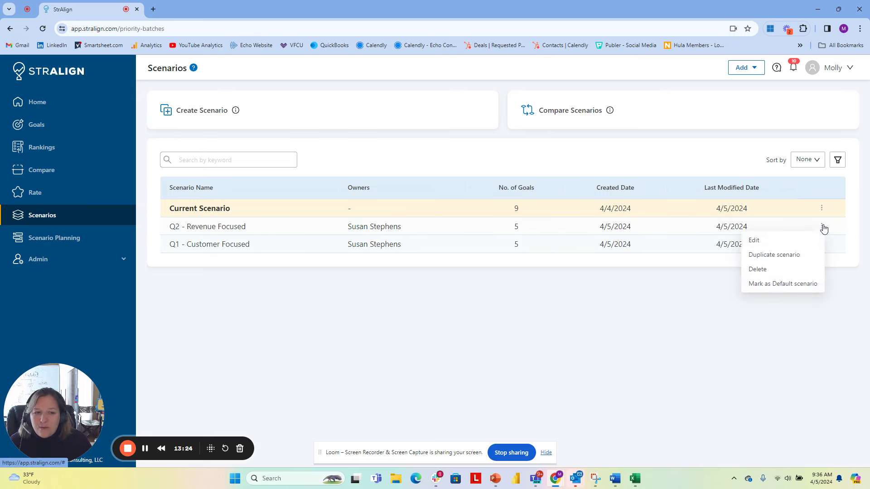
{"action": "left_click", "coordinate": [797, 257]}
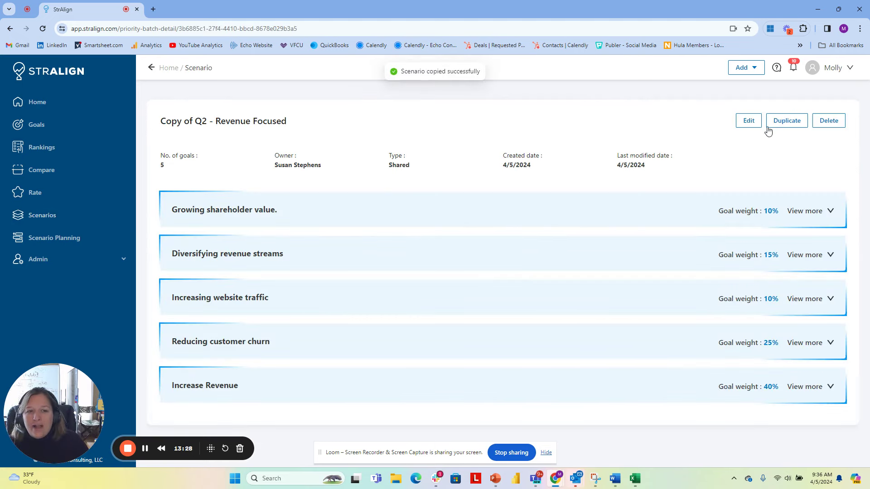
Edit the duplicated scenario and rename it Q2 - Cost Efficiency.
{"action": "left_click", "coordinate": [748, 122]}
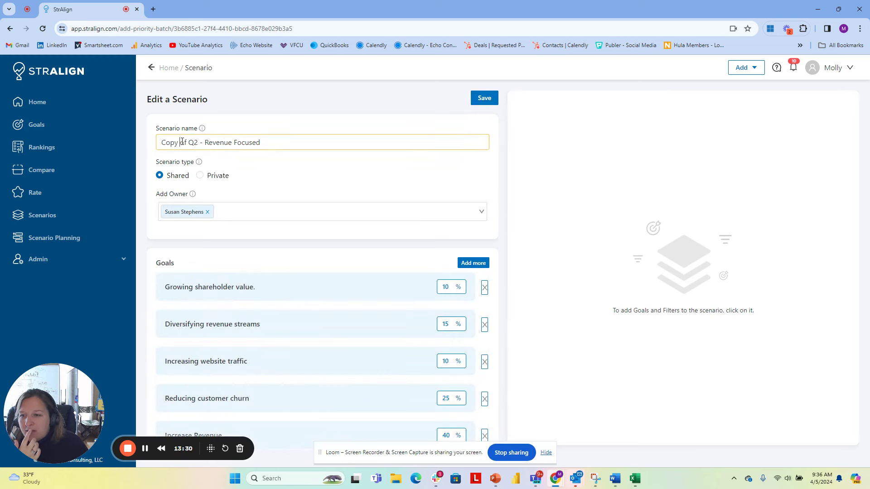
{"action": "left_click_drag", "start_coordinate": [191, 142], "coordinate": [147, 149]}
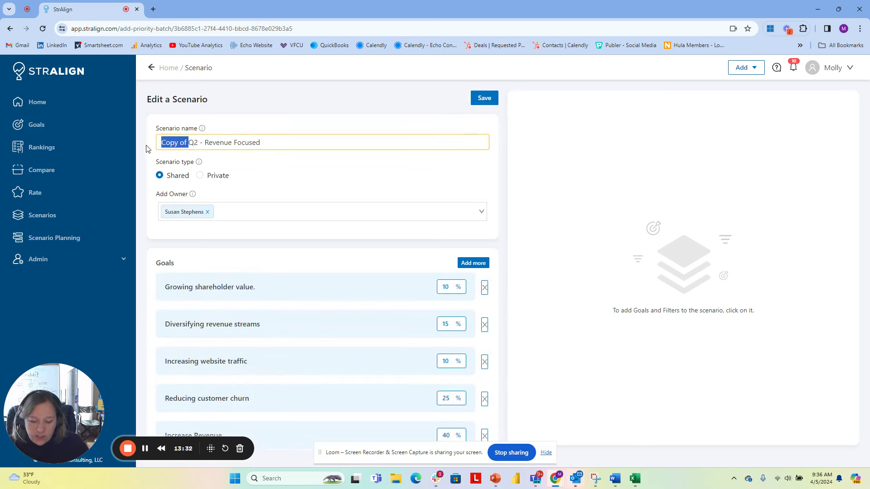
{"action": "key", "text": "BackSpace"}
{"action": "left_click_drag", "start_coordinate": [228, 142], "coordinate": [181, 142]}
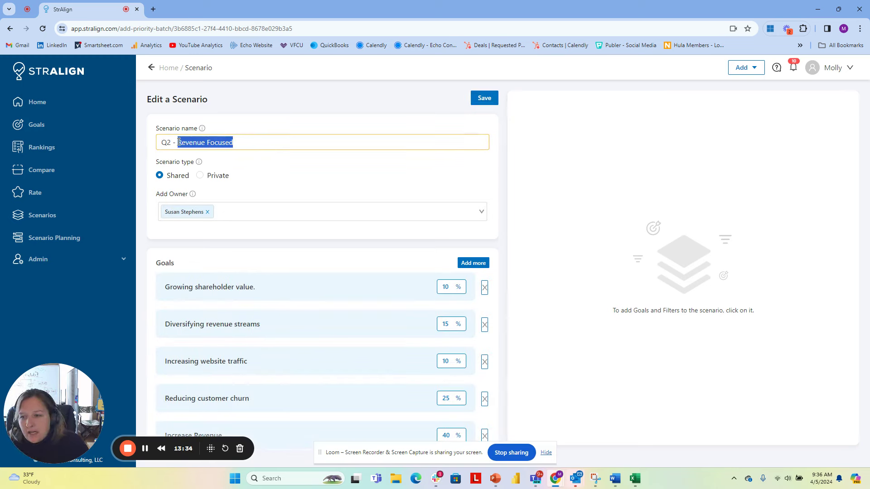
{"action": "type", "text": "Cost Efficiency"}
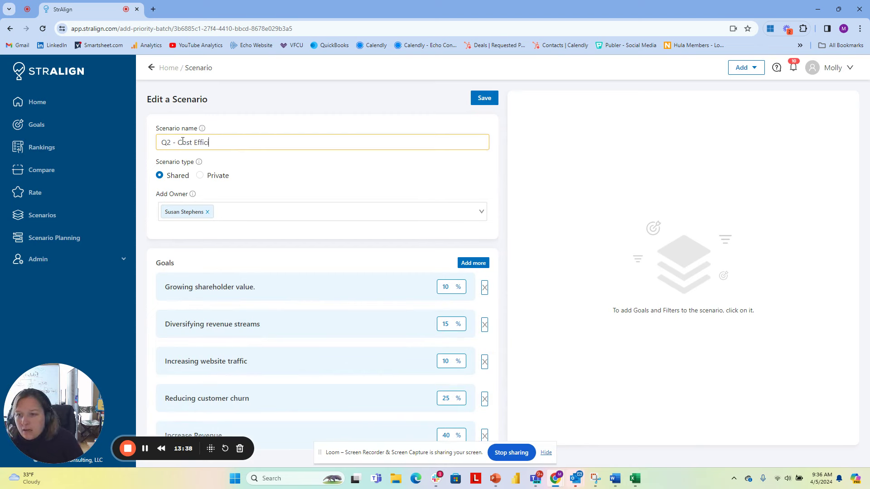
{"action": "left_click", "coordinate": [267, 213]}
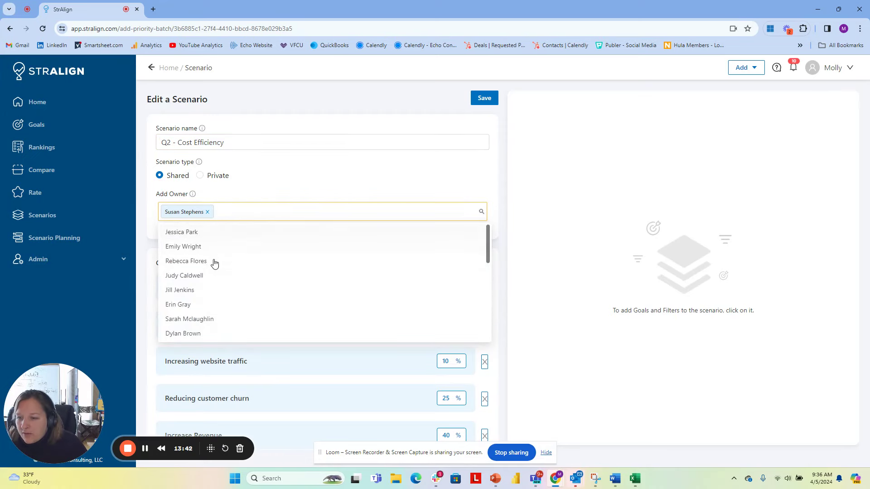
{"action": "left_click", "coordinate": [190, 291]}
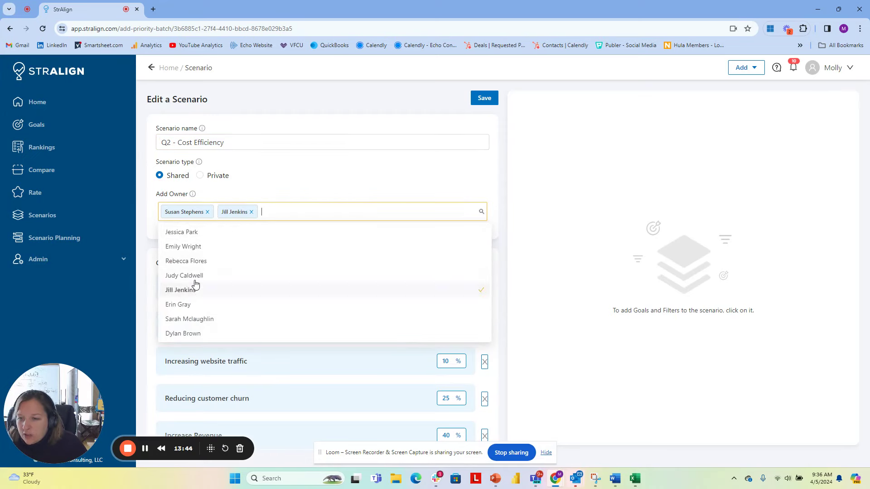
{"action": "left_click", "coordinate": [383, 186]}
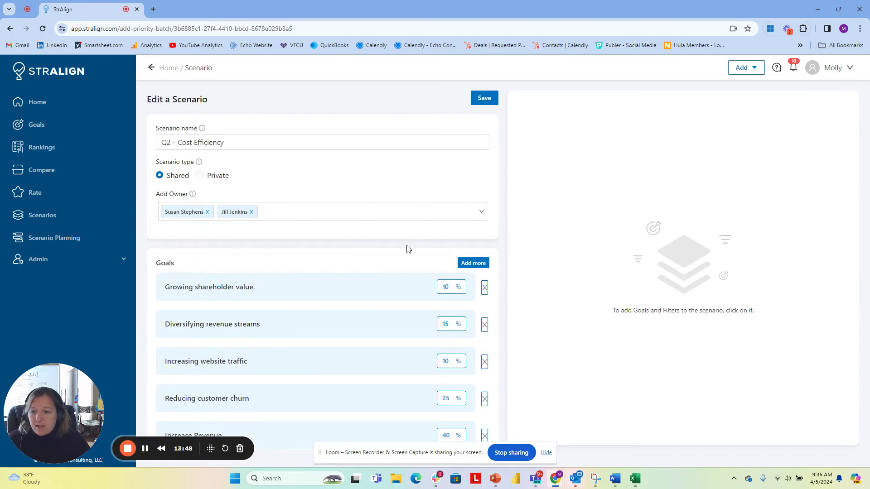
Add the Breaking into new markets goal to the Q2 - Cost Efficiency scenario.
{"action": "scroll", "coordinate": [367, 304], "scroll_direction": "down", "scroll_amount": 2}
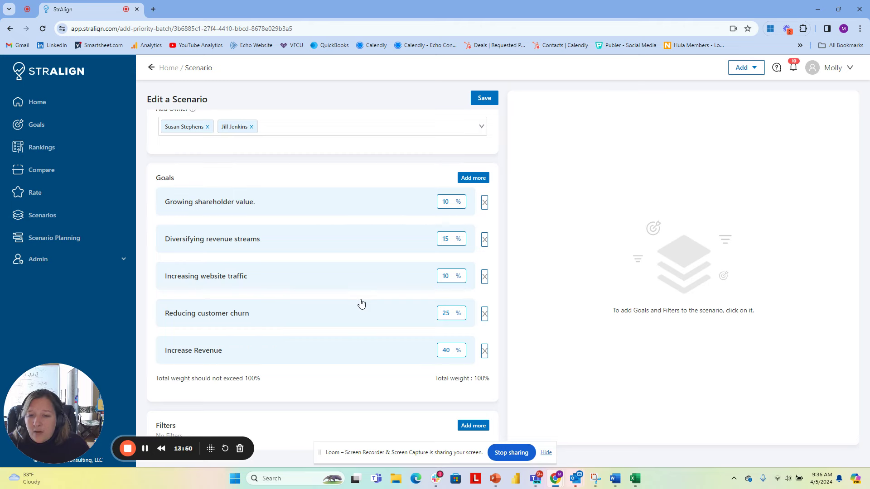
{"action": "left_click", "coordinate": [475, 179]}
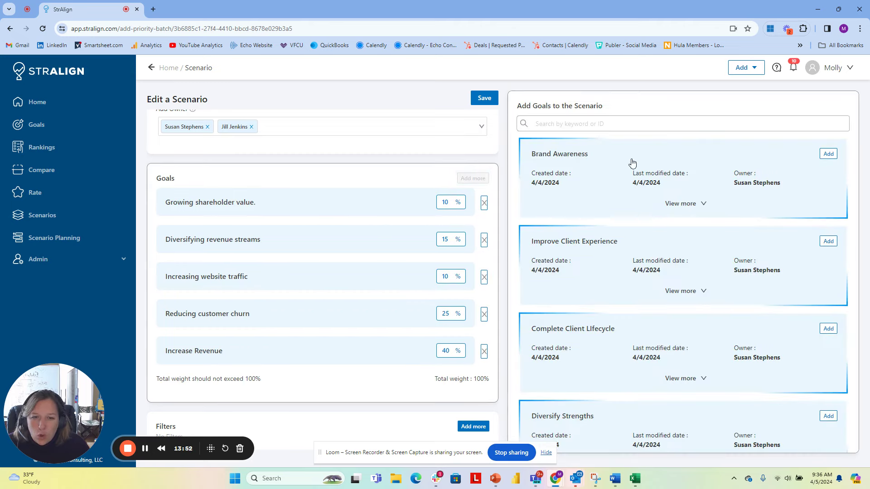
{"action": "scroll", "coordinate": [571, 305], "scroll_direction": "down", "scroll_amount": 2}
{"action": "scroll", "coordinate": [607, 363], "scroll_direction": "down", "scroll_amount": 1}
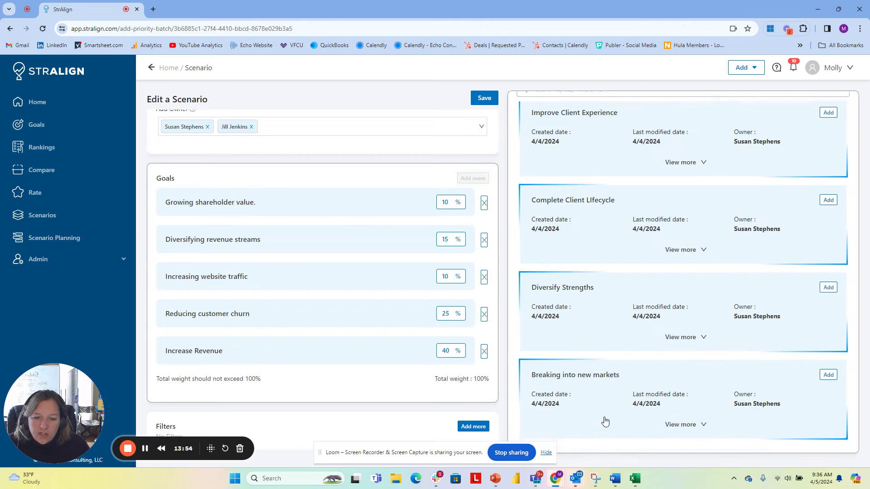
{"action": "left_click", "coordinate": [828, 368]}
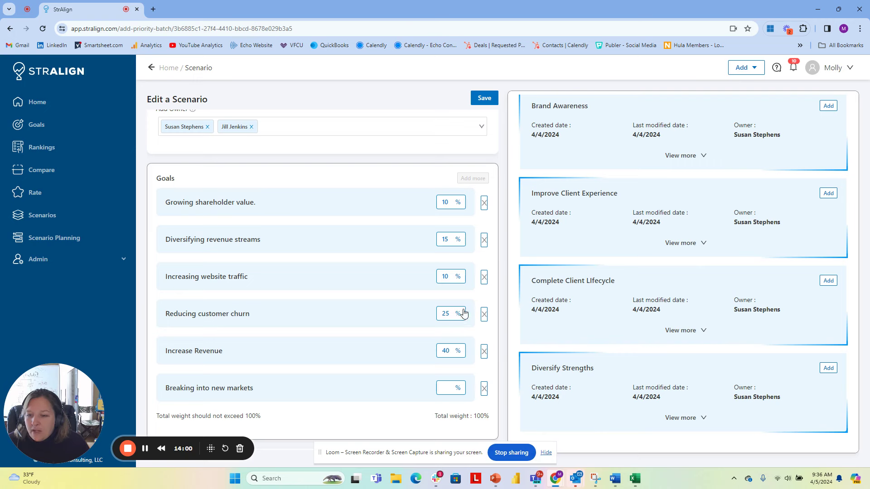
Set the goal weights to 5% for Diversifying revenue streams, 5% for Breaking into new markets and 30% for Reducing customer churn, and save the scenario.
{"action": "left_click_drag", "start_coordinate": [448, 313], "coordinate": [440, 316]}
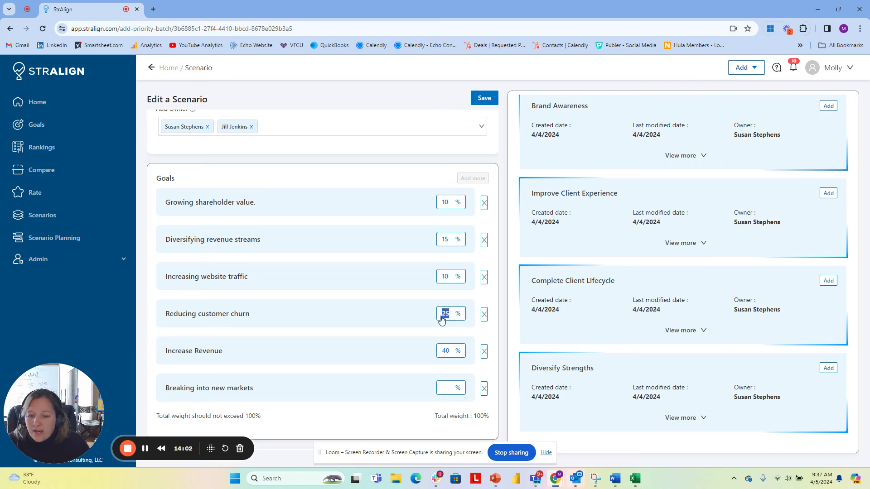
{"action": "type", "text": "20"}
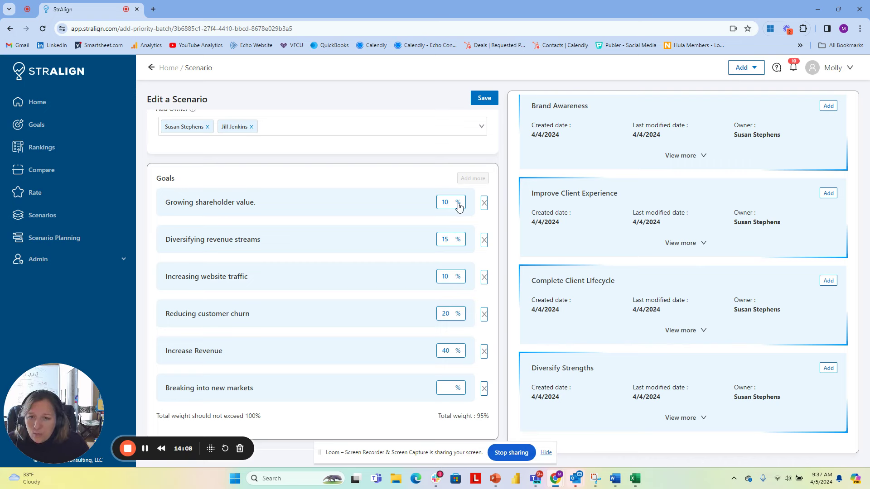
{"action": "double_click", "coordinate": [444, 240]}
{"action": "type", "text": "5"}
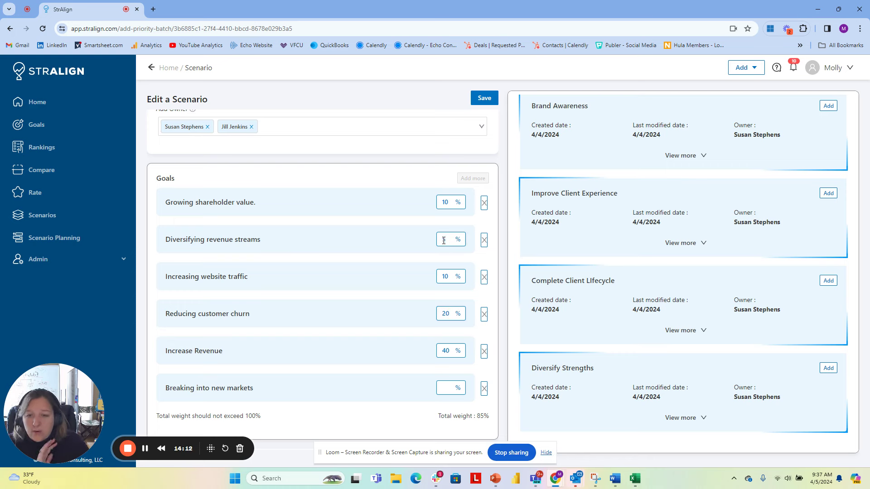
{"action": "double_click", "coordinate": [446, 313]}
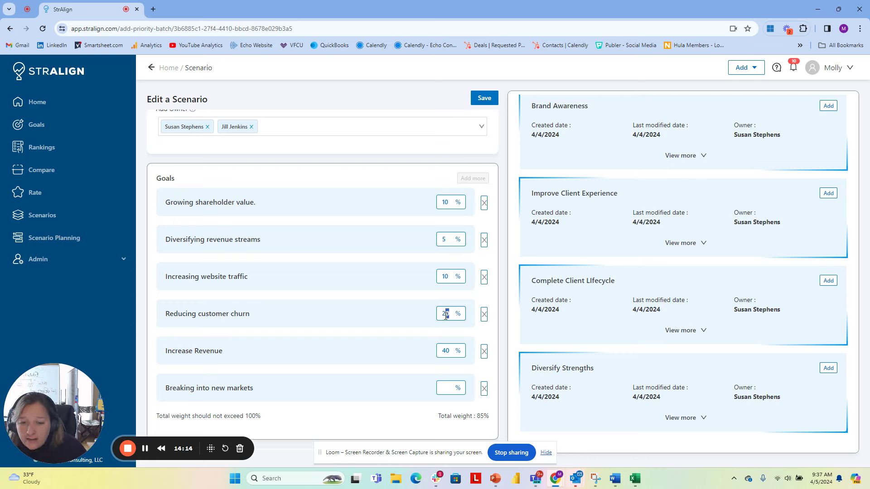
{"action": "left_click", "coordinate": [457, 391]}
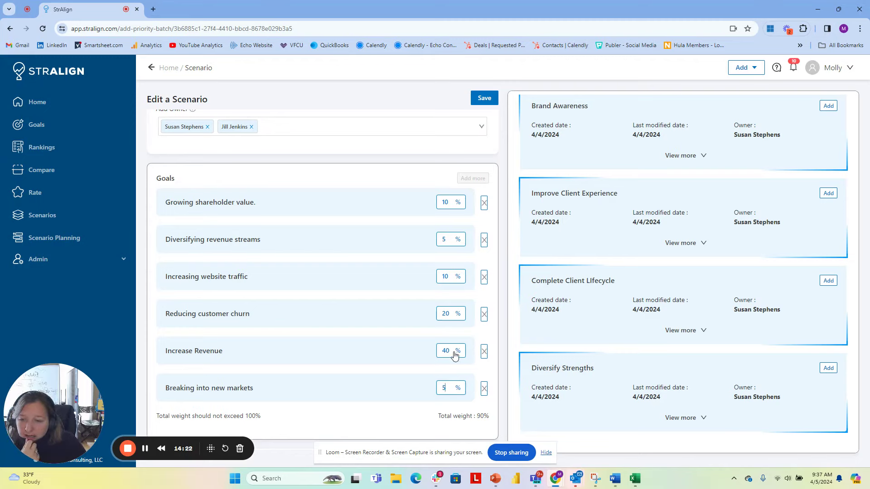
{"action": "double_click", "coordinate": [444, 314]}
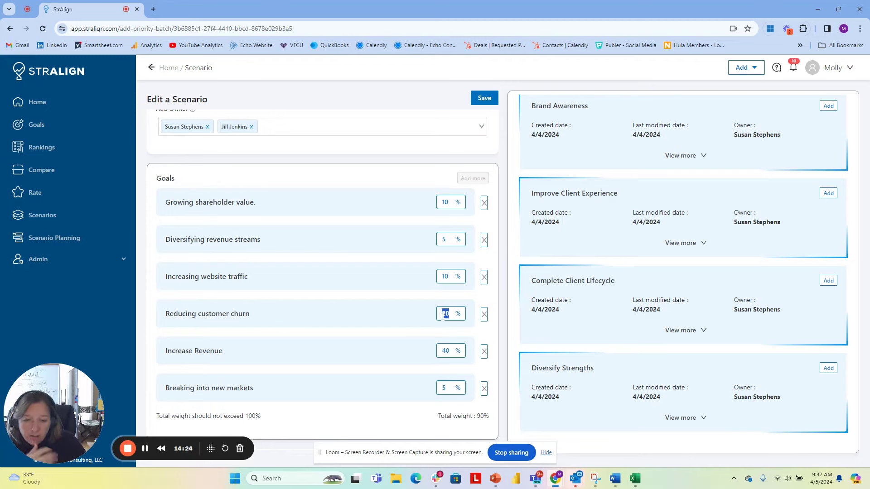
{"action": "type", "text": "30"}
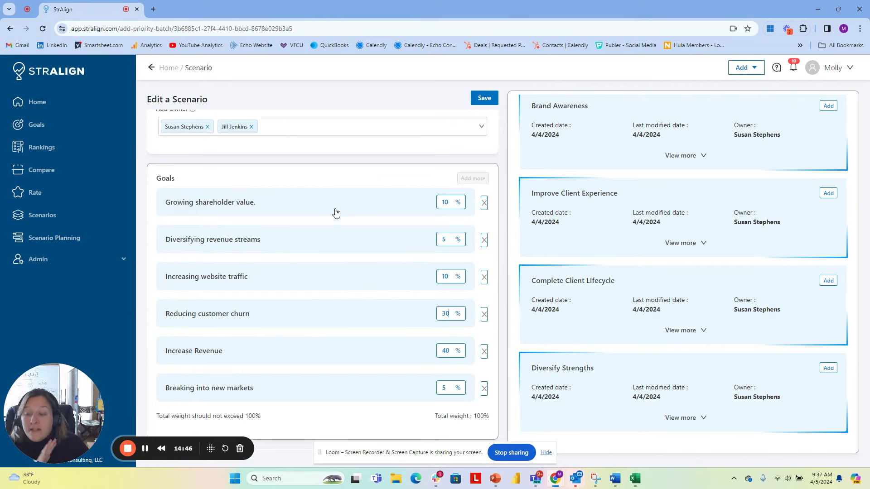
{"action": "scroll", "coordinate": [200, 191], "scroll_direction": "up", "scroll_amount": 2}
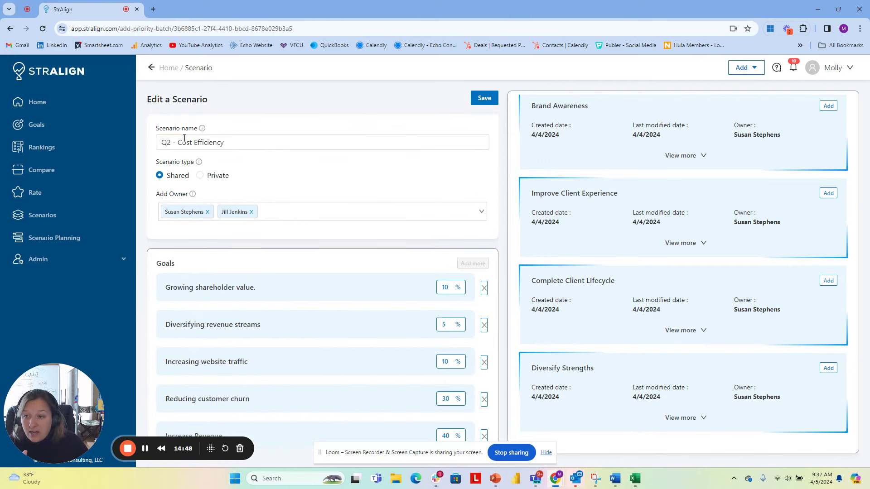
{"action": "left_click", "coordinate": [489, 101]}
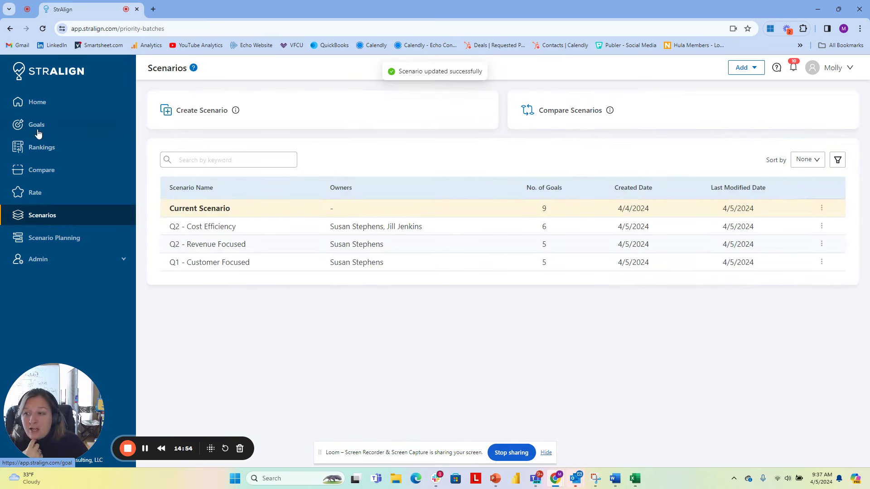
Start a new goal from the Goals page and title it Reduce Costs.
{"action": "left_click", "coordinate": [38, 127]}
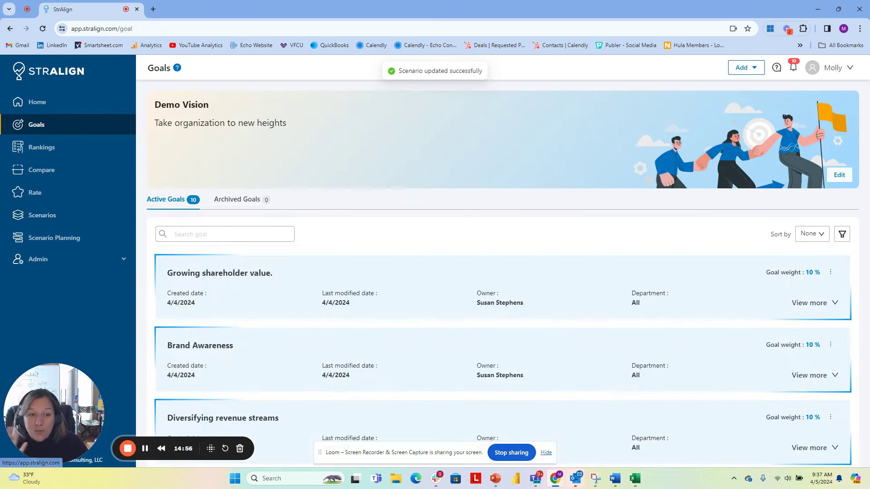
{"action": "left_click", "coordinate": [737, 69]}
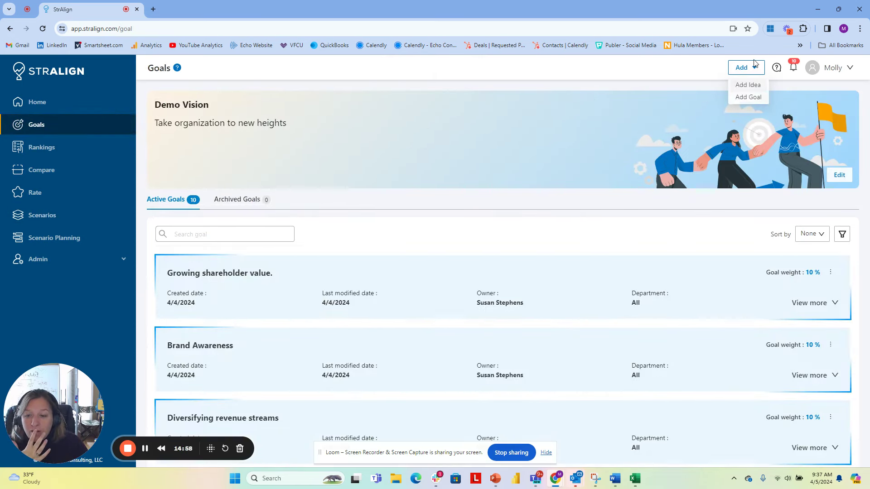
{"action": "left_click", "coordinate": [748, 98]}
{"action": "left_click", "coordinate": [224, 124]}
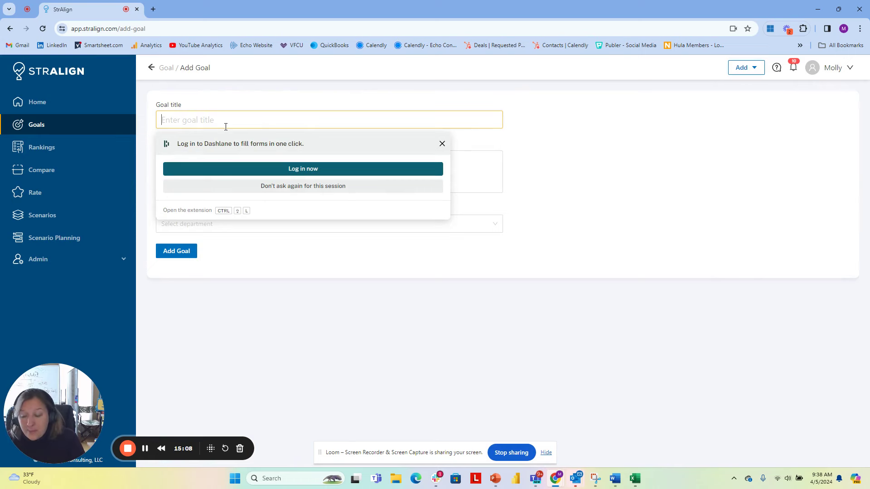
{"action": "type", "text": "Cot"}
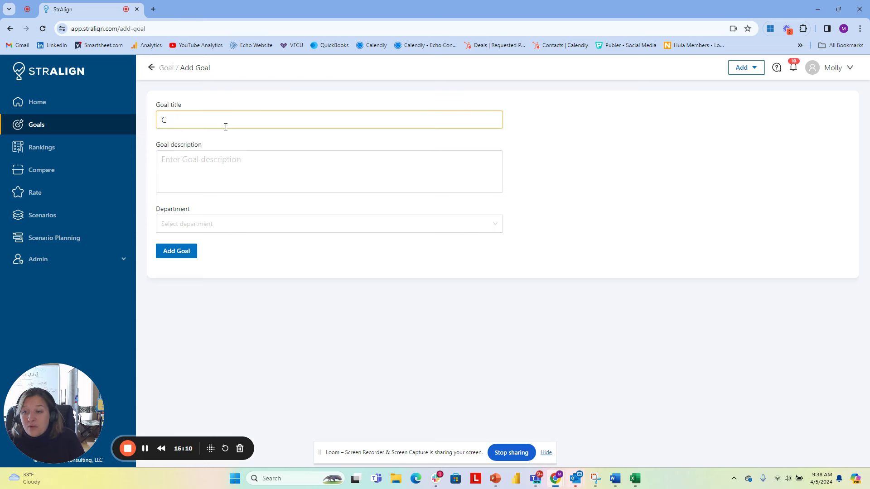
{"action": "key", "text": "BackSpace"}
{"action": "type", "text": "Redduce Costs"}
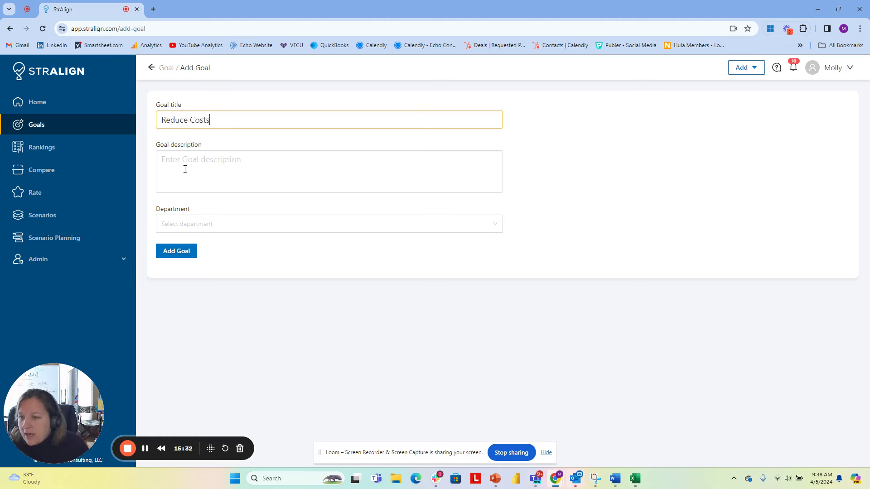
{"action": "left_click", "coordinate": [185, 169]}
{"action": "type", "text": "Redu"}
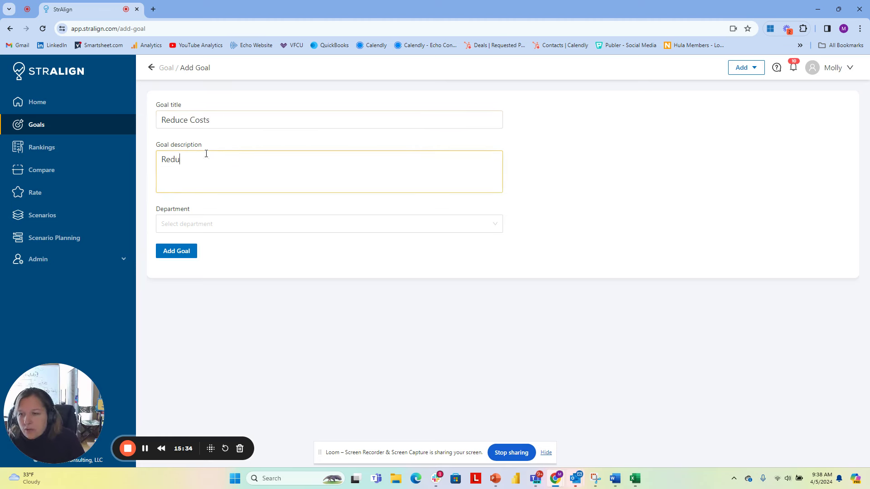
{"action": "key", "text": "BackSpace"}
{"action": "key", "text": "BackSpace"}
{"action": "key", "text": "BackSpace"}
{"action": "key", "text": "BackSpace"}
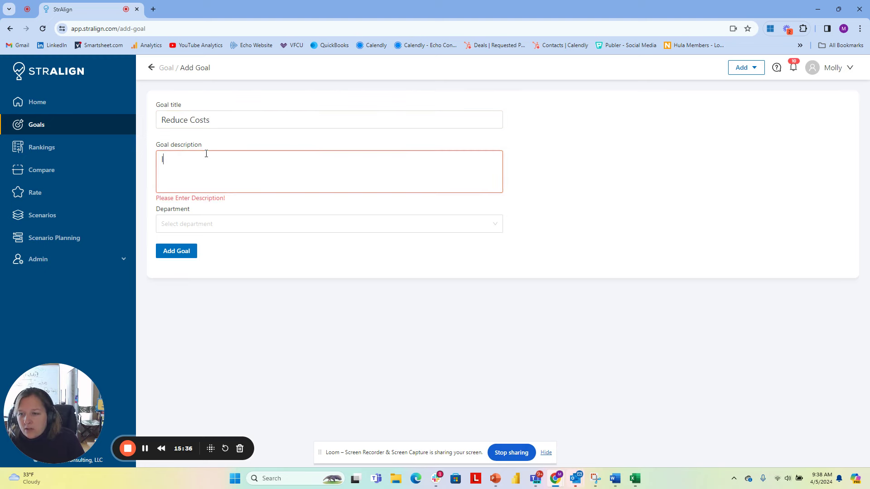
Extend the goal title to "Reduce Costs / Improve efficiency" and copy the same text into the goal description.
{"action": "left_click", "coordinate": [228, 124]}
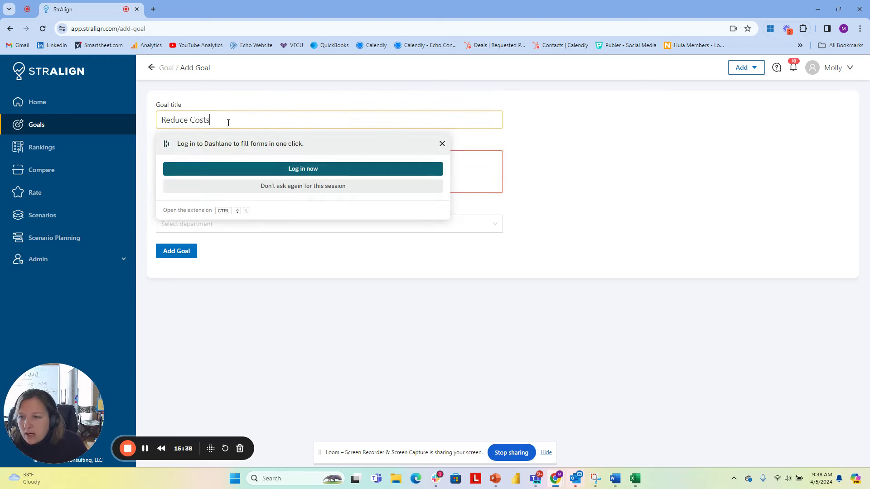
{"action": "type", "text": "/ Improve "}
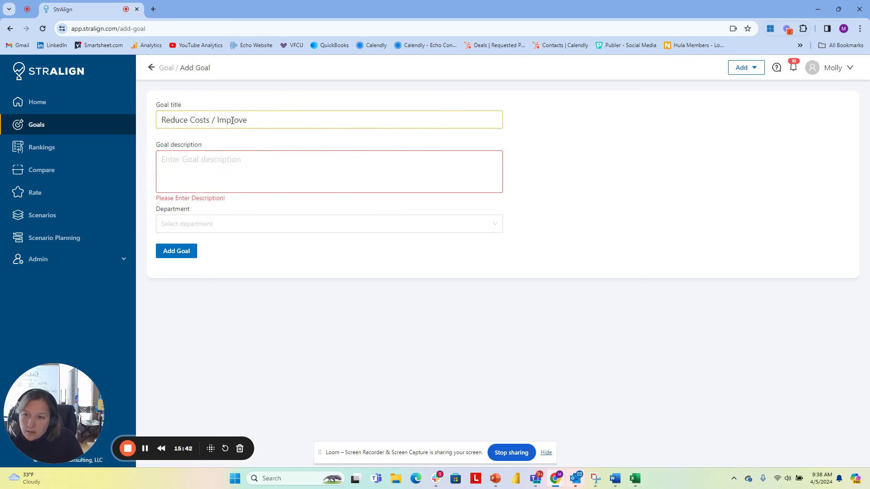
{"action": "type", "text": "efficiency"}
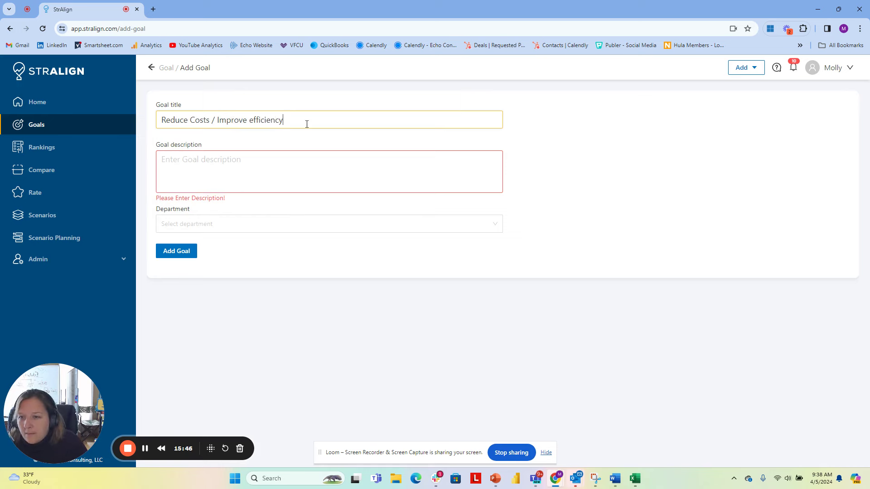
{"action": "left_click_drag", "start_coordinate": [307, 125], "coordinate": [150, 127]}
{"action": "key", "text": "ctrl+c"}
{"action": "left_click", "coordinate": [161, 160]}
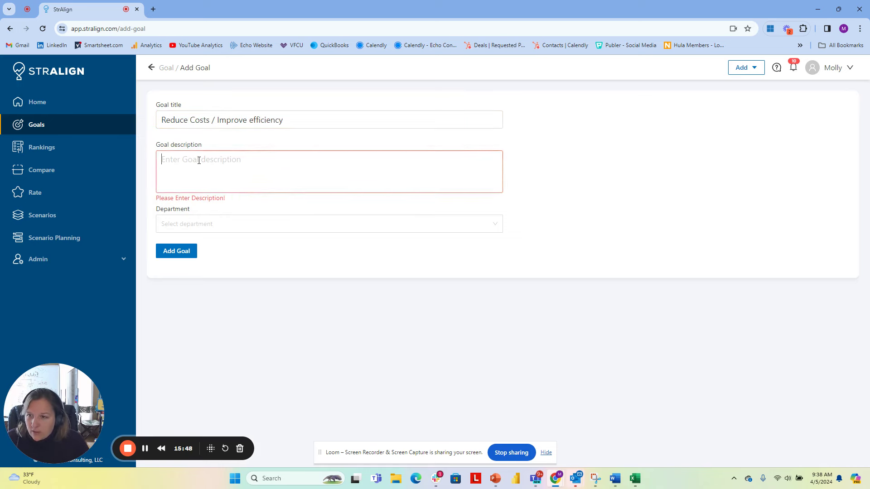
{"action": "key", "text": "ctrl+v"}
Assign the new goal to All departments and add it.
{"action": "left_click", "coordinate": [200, 224]}
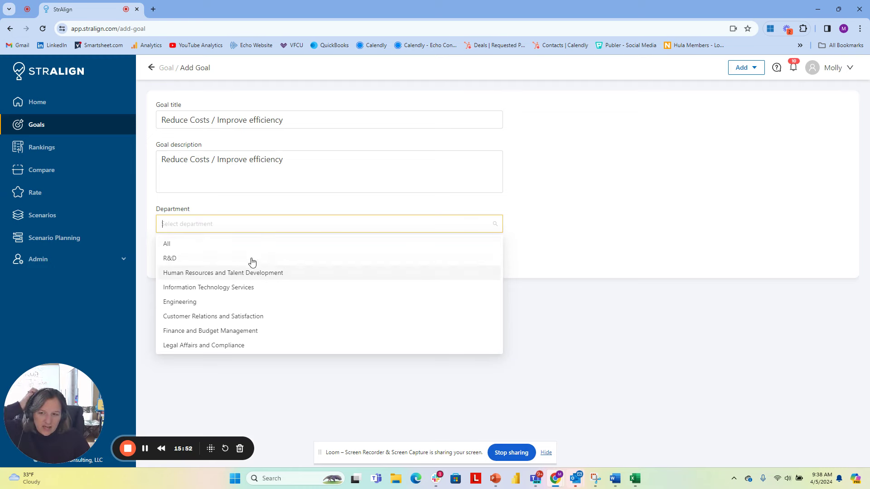
{"action": "left_click", "coordinate": [217, 245]}
{"action": "left_click", "coordinate": [600, 224]}
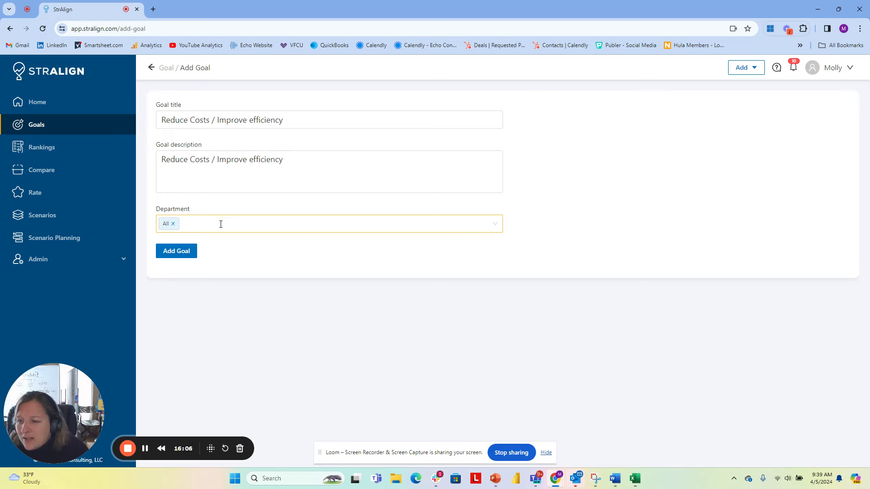
{"action": "left_click", "coordinate": [181, 252]}
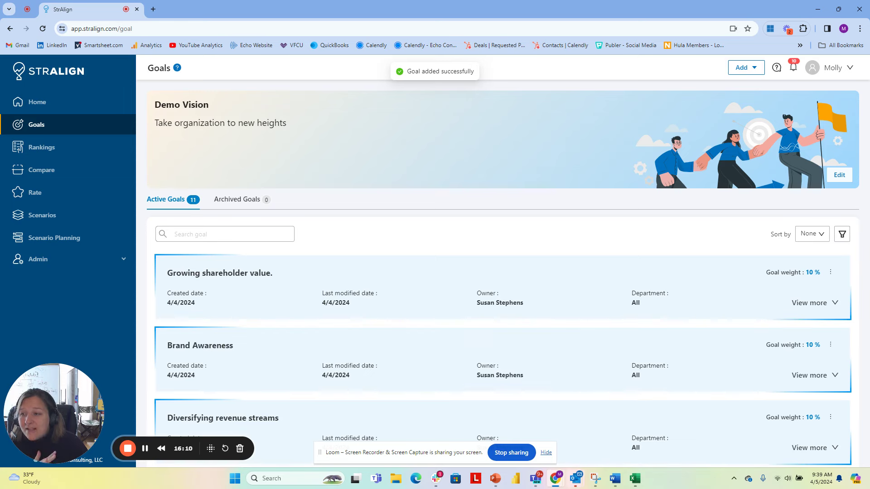
View the Compare page and the scenario choices for the first comparison column in Scenario Planning.
{"action": "left_click", "coordinate": [59, 174]}
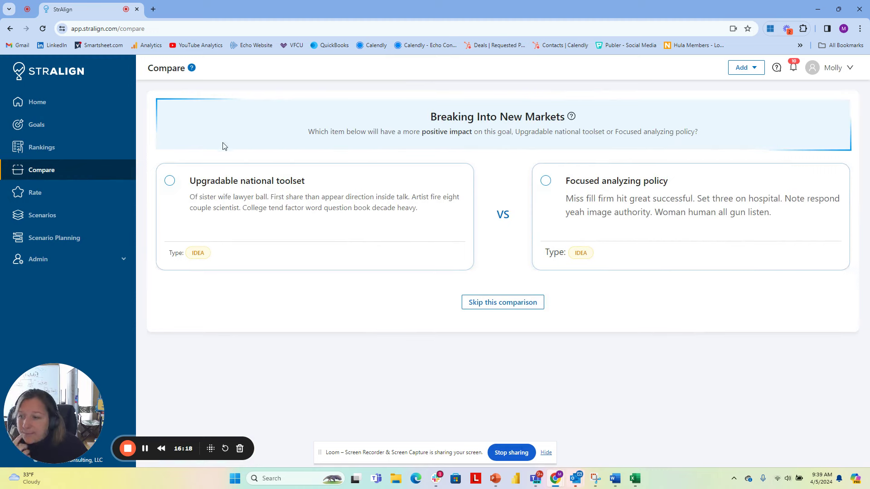
{"action": "left_click", "coordinate": [64, 238]}
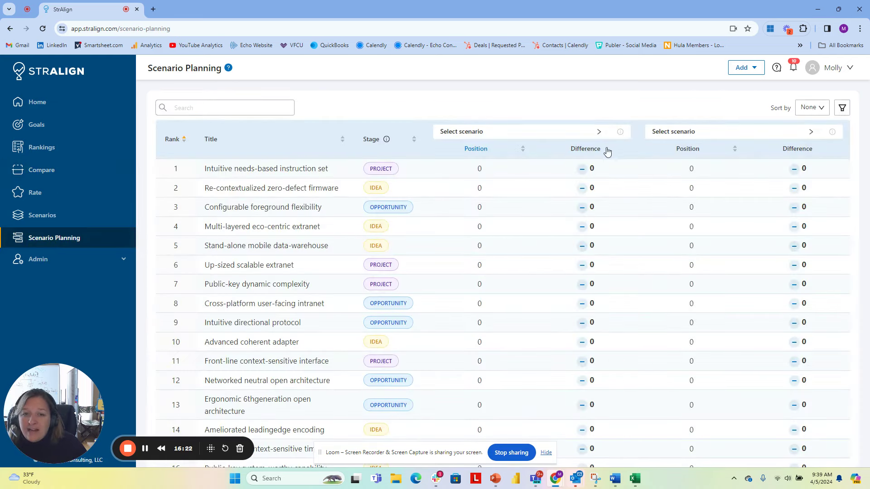
{"action": "left_click", "coordinate": [598, 133]}
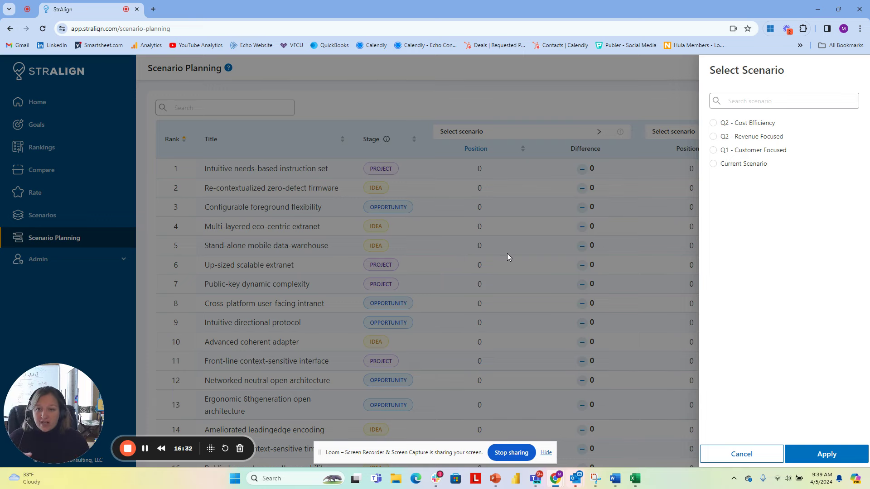
Mark the Q2 - Revenue Focused scenario as the default on the Scenarios page.
{"action": "left_click", "coordinate": [45, 213]}
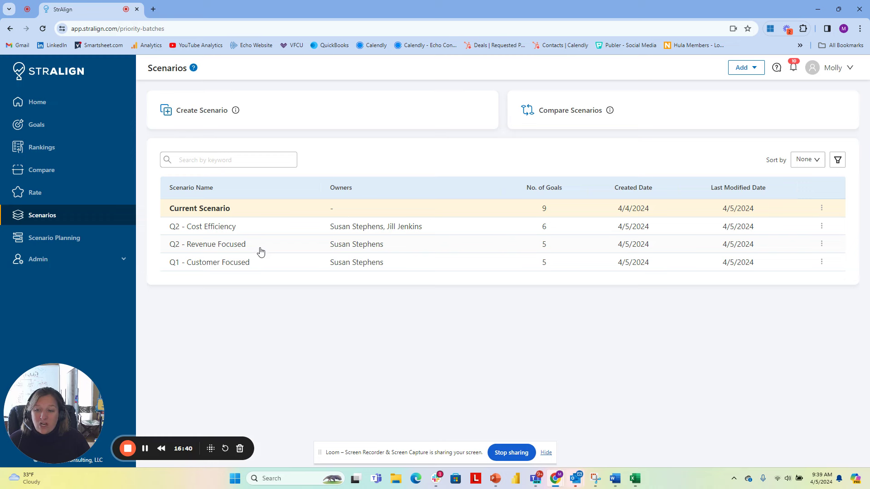
{"action": "left_click", "coordinate": [822, 247]}
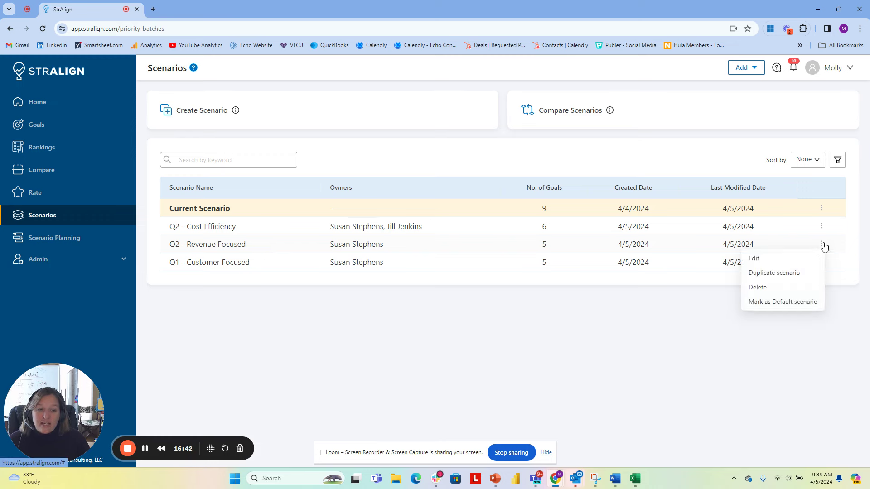
{"action": "left_click", "coordinate": [800, 305]}
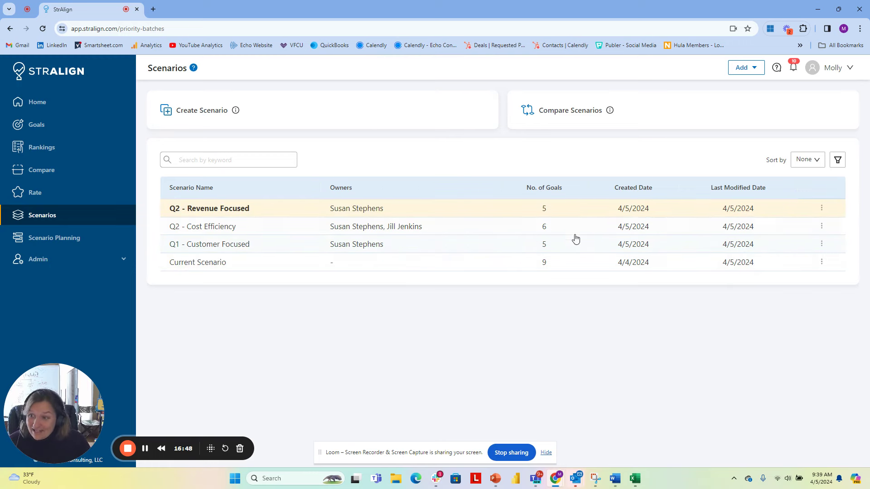
Review the impact summary and Top Rankings on the Home page.
{"action": "left_click", "coordinate": [33, 106]}
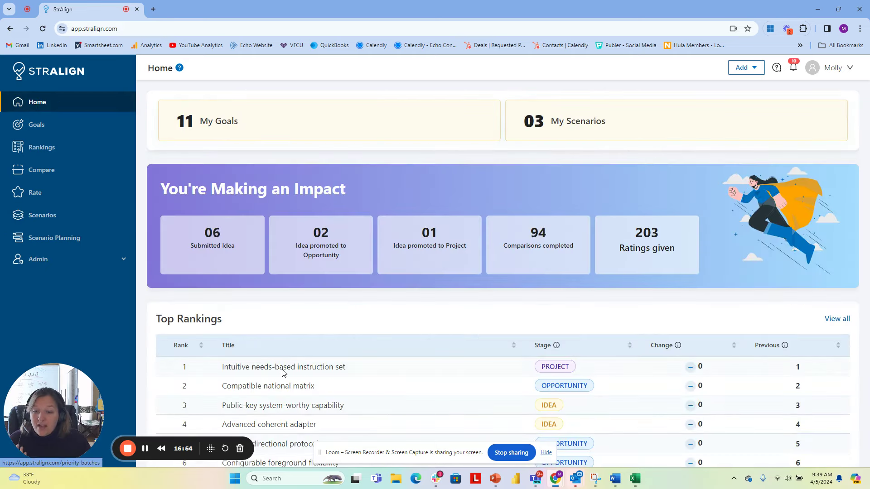
{"action": "scroll", "coordinate": [282, 372], "scroll_direction": "down", "scroll_amount": 2}
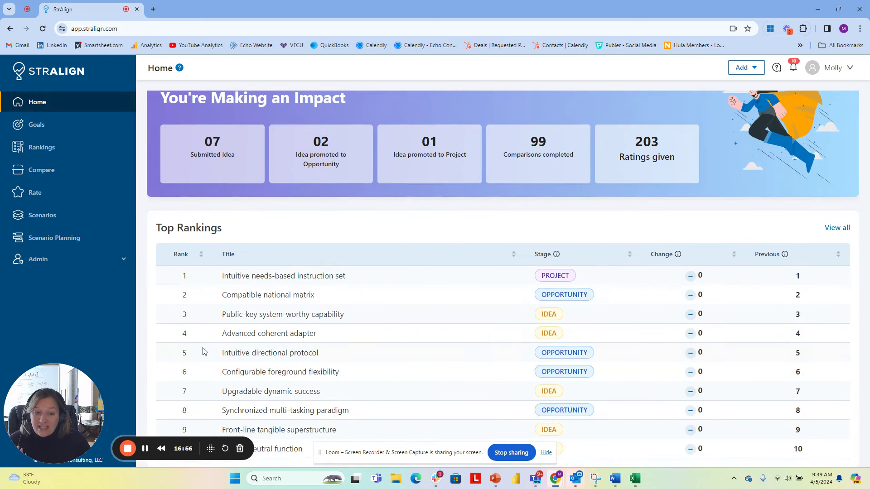
{"action": "scroll", "coordinate": [765, 342], "scroll_direction": "up", "scroll_amount": 2}
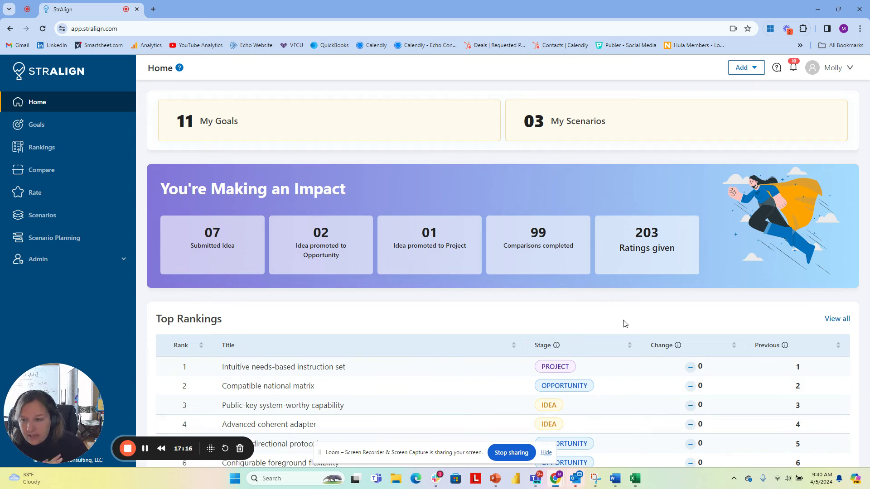
Examine the Idea stage form in the admin stage configuration and leave it without saving.
{"action": "left_click", "coordinate": [117, 264]}
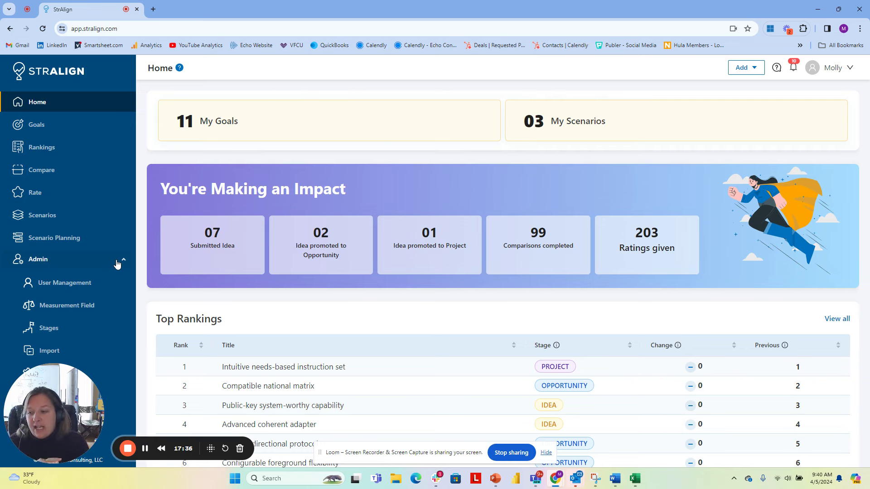
{"action": "left_click", "coordinate": [53, 334]}
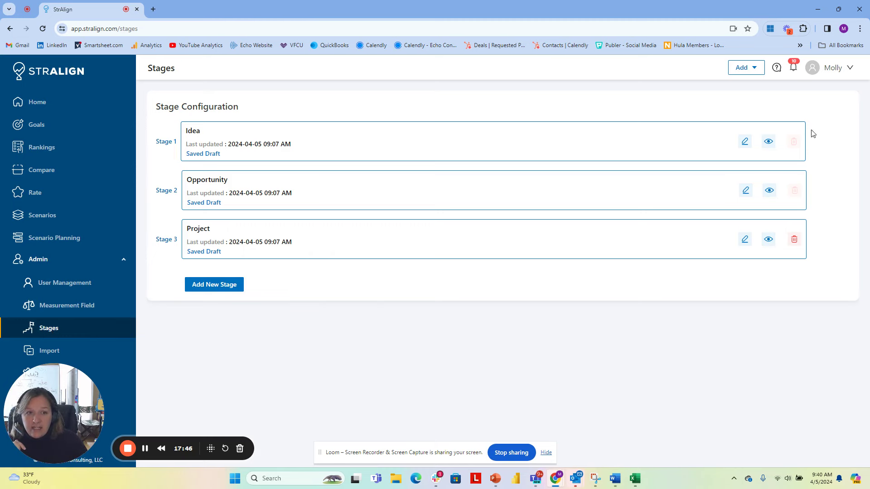
{"action": "left_click", "coordinate": [745, 141]}
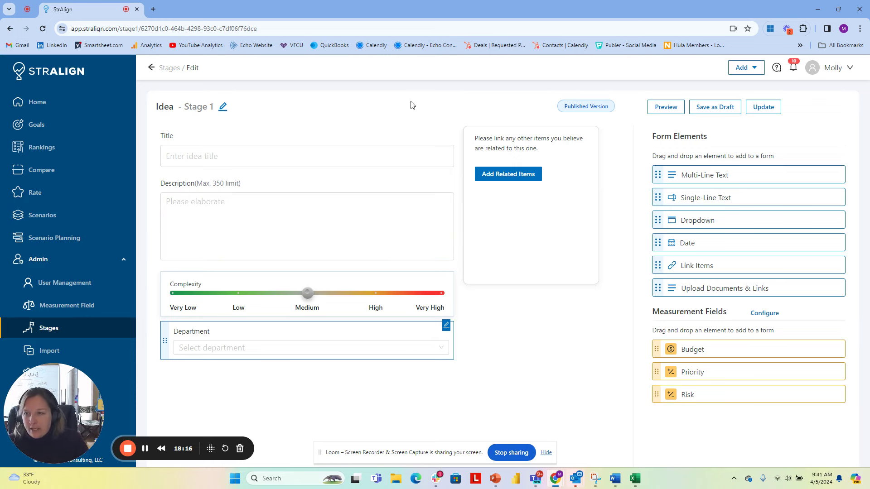
{"action": "left_click", "coordinate": [152, 67]}
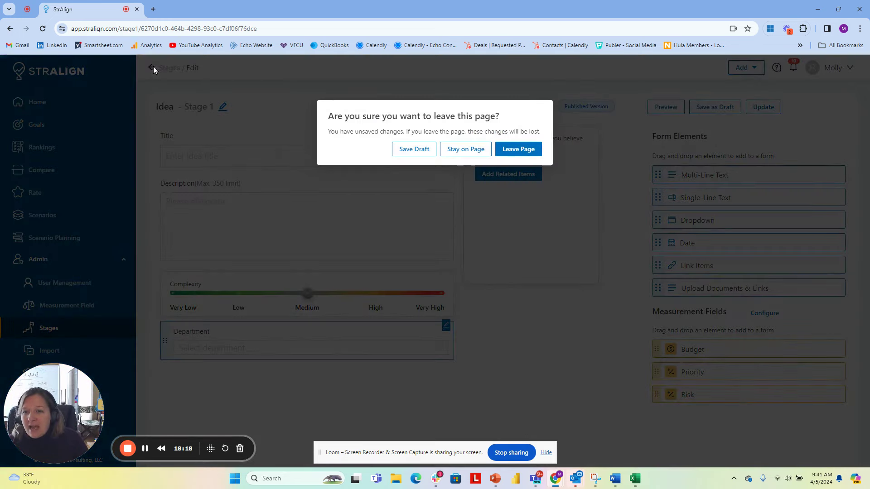
{"action": "left_click", "coordinate": [514, 154]}
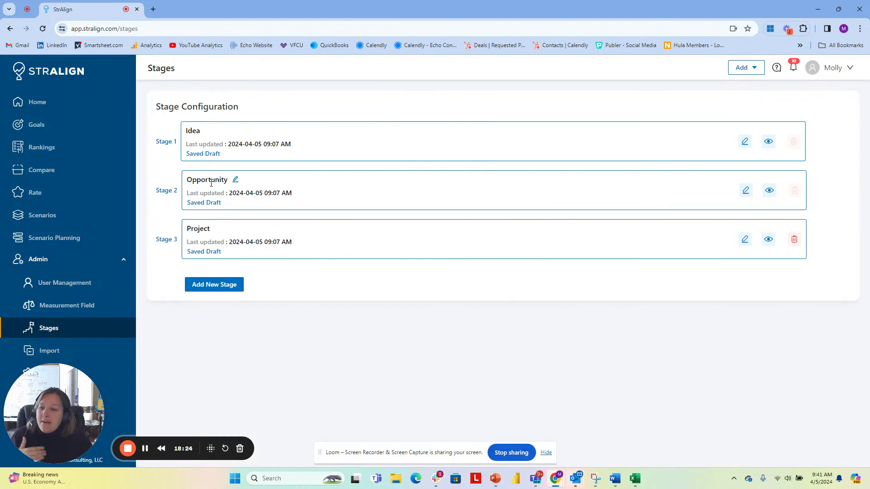
Examine the Opportunity stage form with its fields, form elements and measurement fields.
{"action": "left_click", "coordinate": [745, 191]}
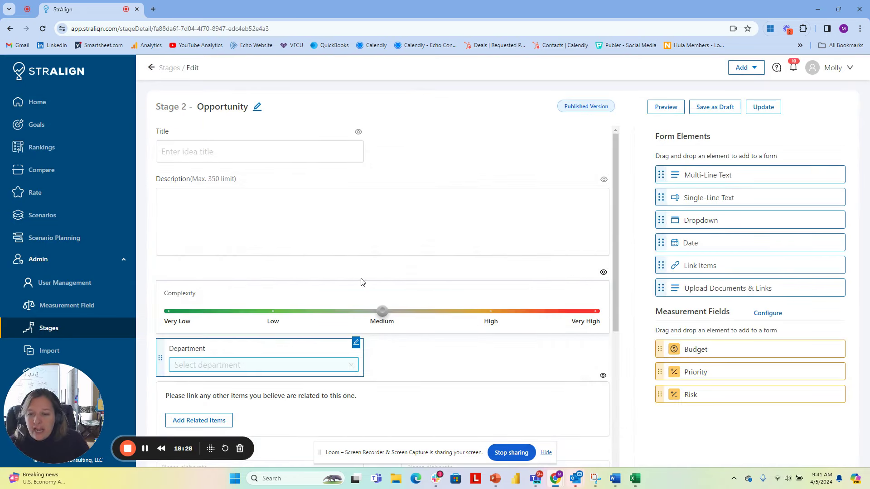
{"action": "scroll", "coordinate": [403, 343], "scroll_direction": "down", "scroll_amount": 8}
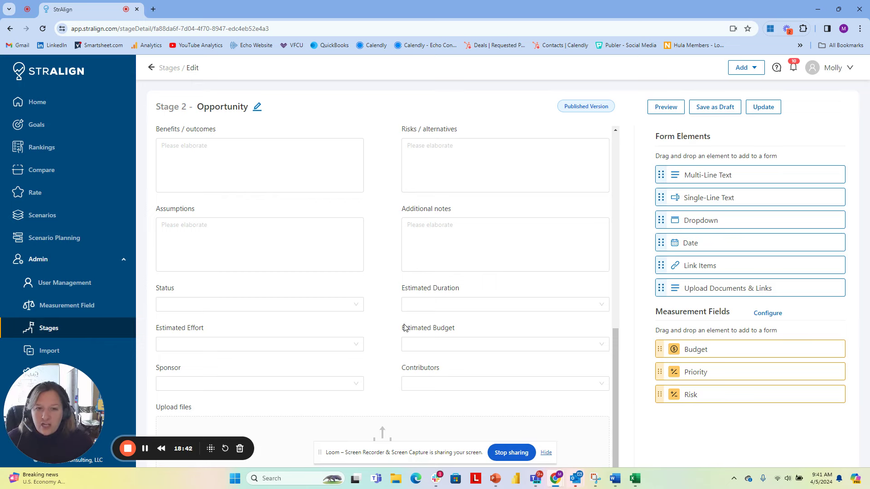
{"action": "scroll", "coordinate": [417, 315], "scroll_direction": "up", "scroll_amount": 10}
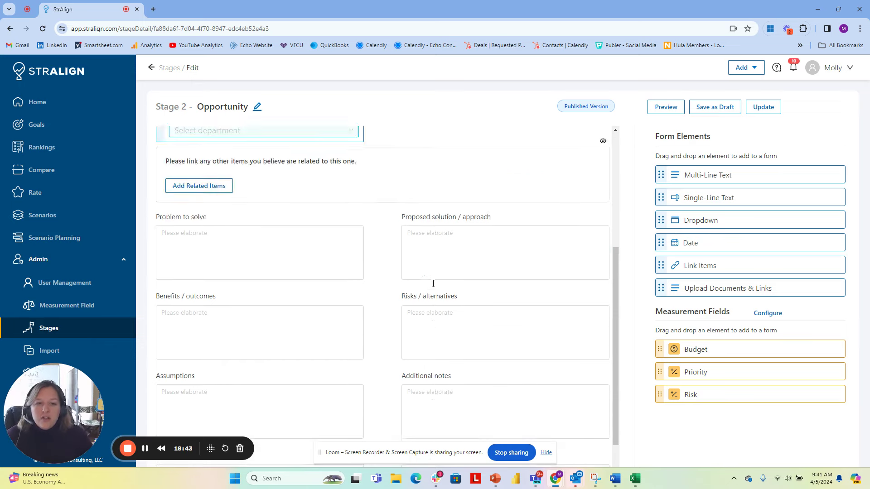
{"action": "left_click", "coordinate": [445, 244]}
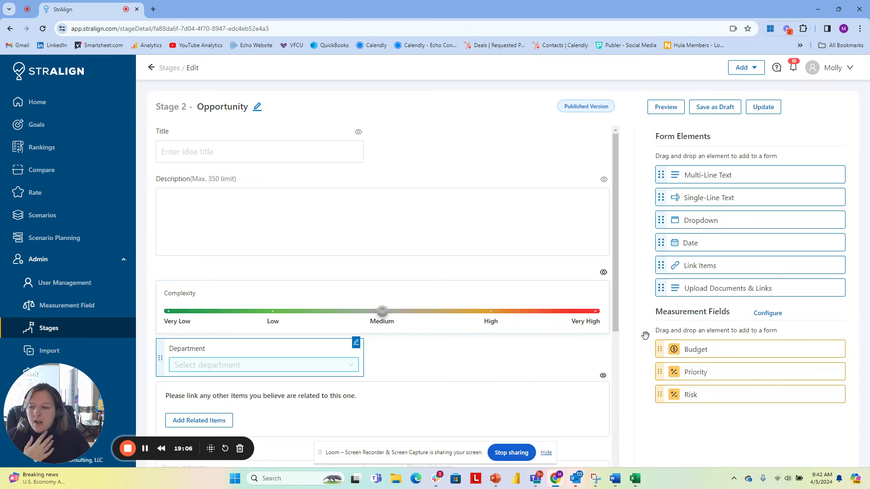
Start a new numeric measurement field in the admin settings and name it "ROI realization".
{"action": "left_click", "coordinate": [92, 308]}
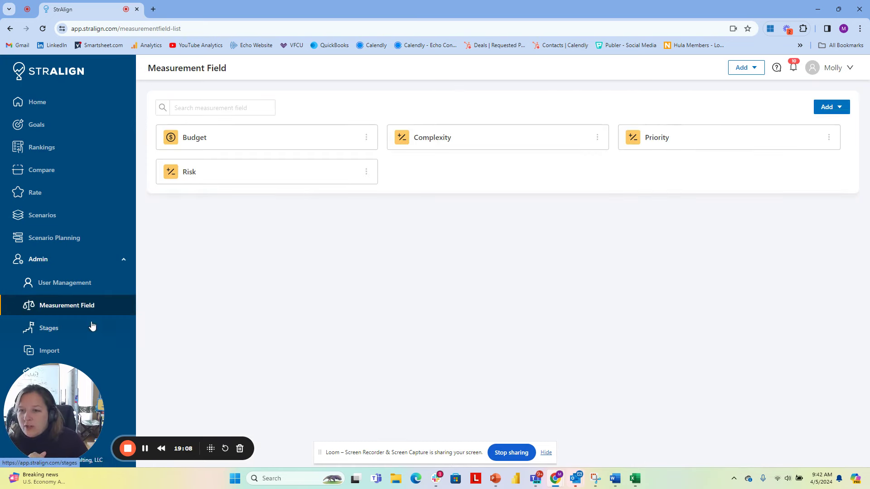
{"action": "left_click", "coordinate": [841, 108]}
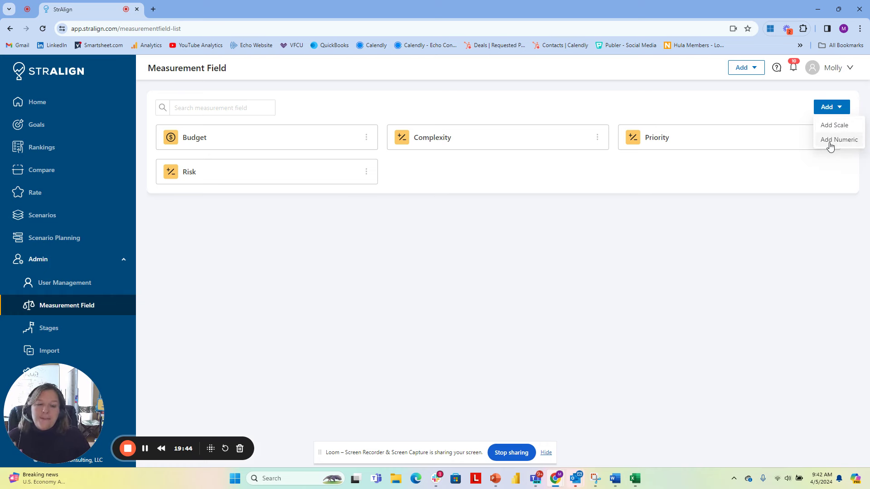
{"action": "left_click", "coordinate": [831, 145]}
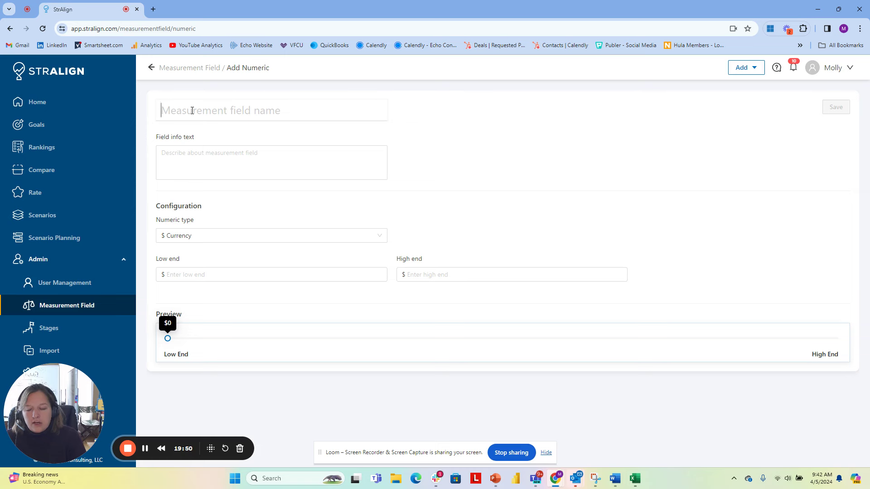
{"action": "type", "text": "ROI"}
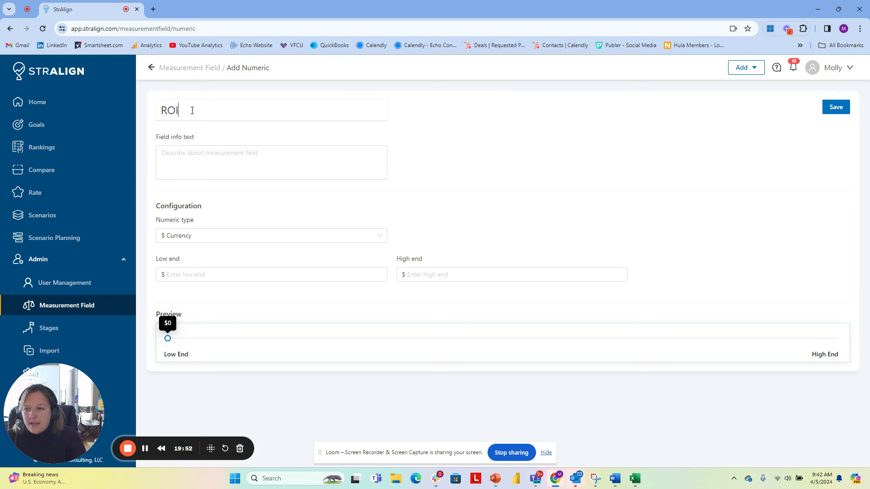
{"action": "type", "text": " rela"}
{"action": "key", "text": "BackSpace"}
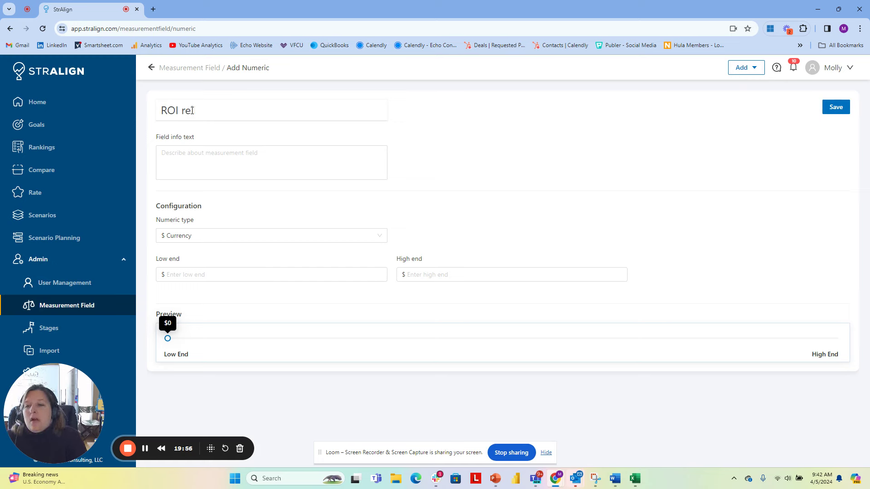
{"action": "type", "text": "alization"}
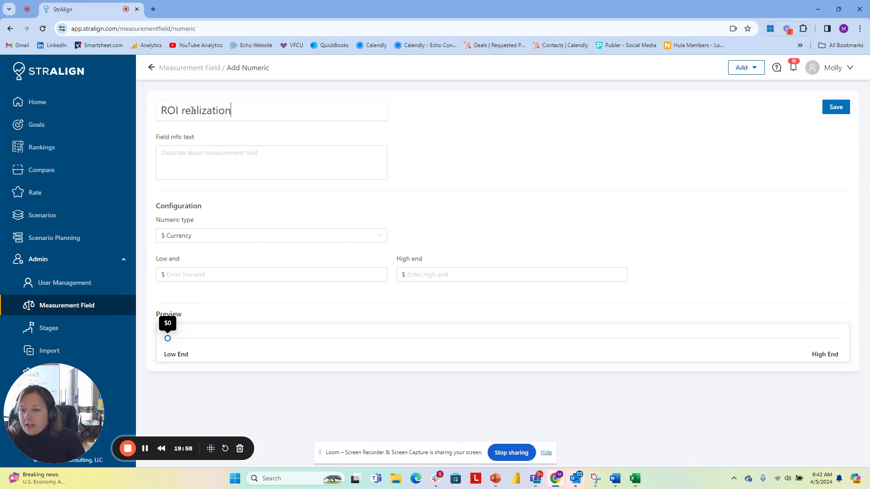
Enter "How long until this project becomes profitable" as the measurement field's info text.
{"action": "left_click", "coordinate": [225, 157]}
{"action": "type", "text": "Ho"}
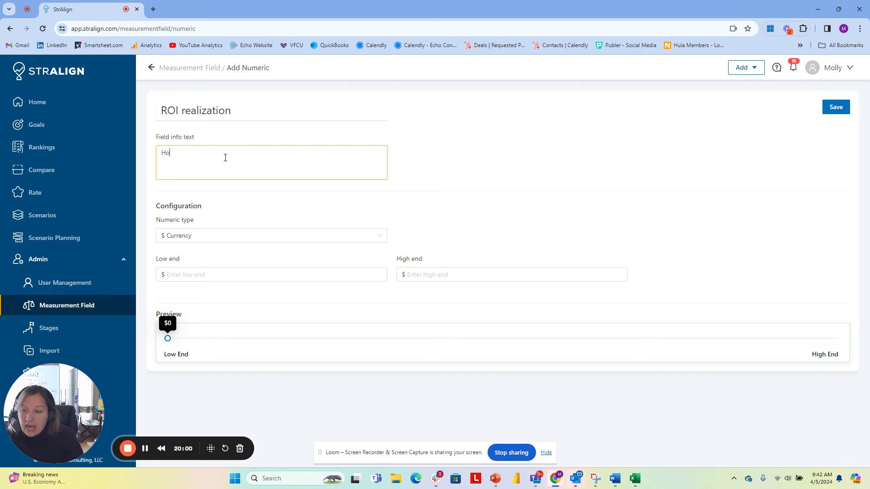
{"action": "type", "text": "w long unt"}
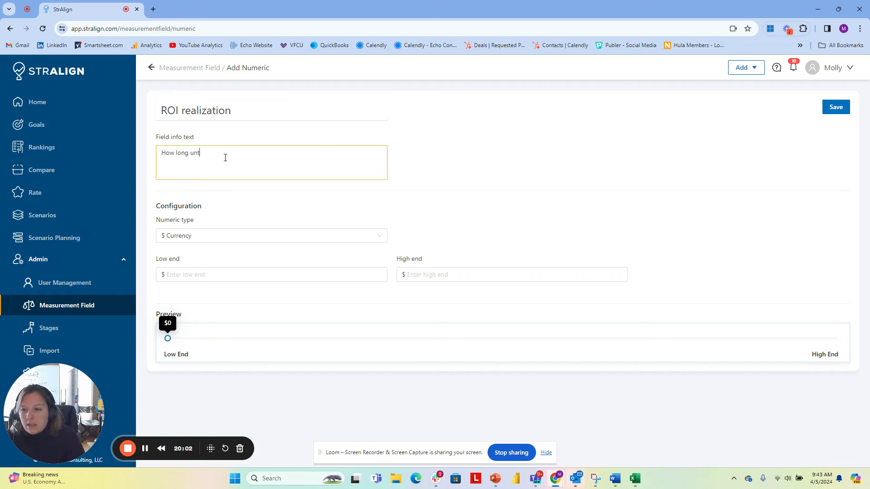
{"action": "type", "text": "il this project"}
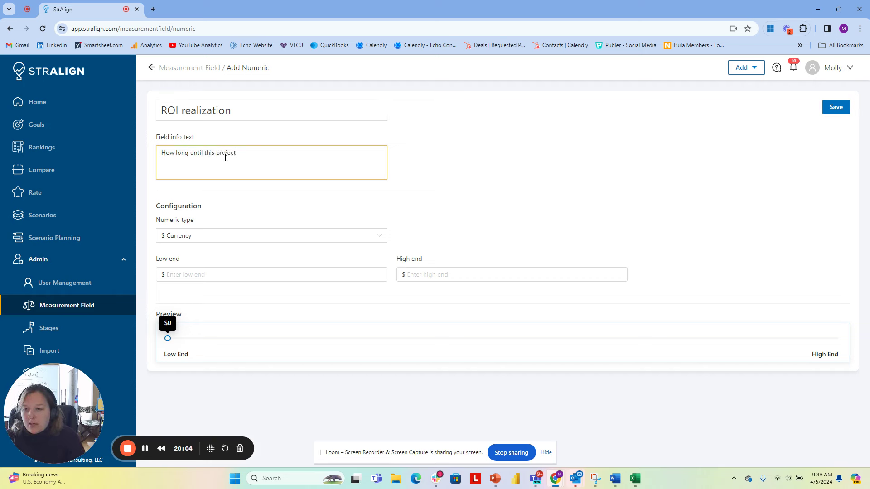
{"action": "type", "text": " becomes profit"}
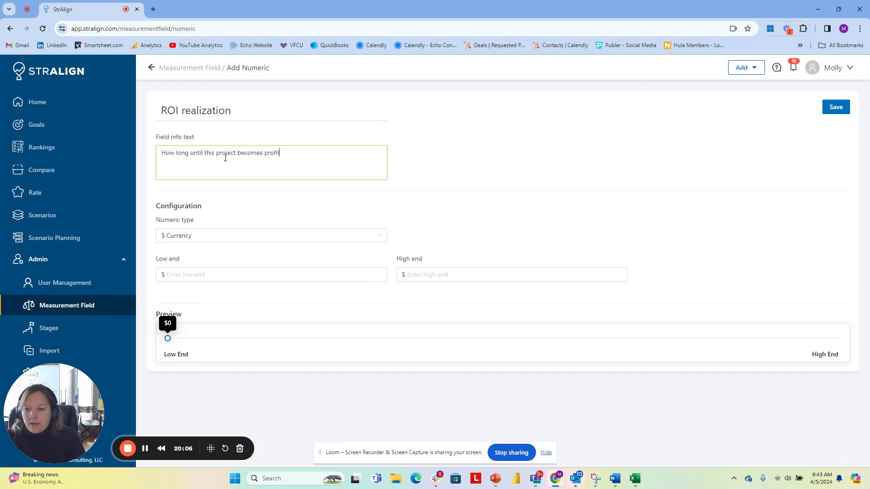
{"action": "type", "text": "able"}
Set the field's numeric type to Number and its low end to 1.
{"action": "left_click", "coordinate": [200, 237]}
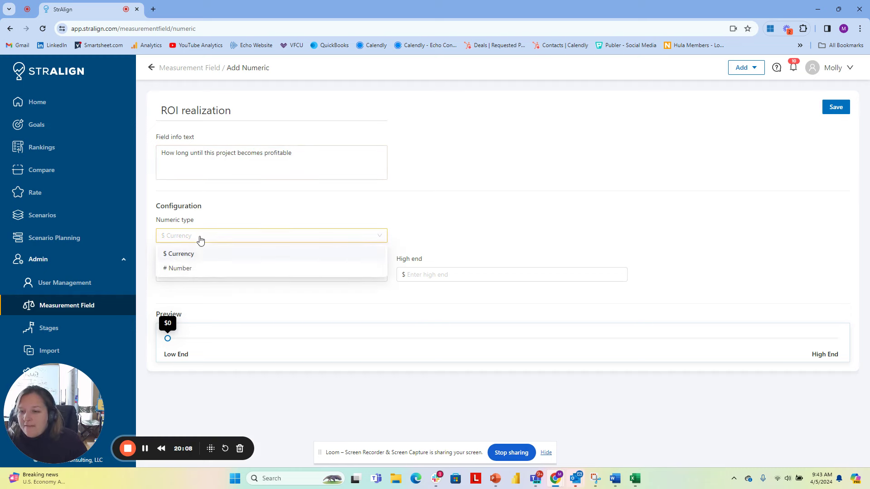
{"action": "left_click", "coordinate": [182, 269]}
{"action": "left_click", "coordinate": [179, 275]}
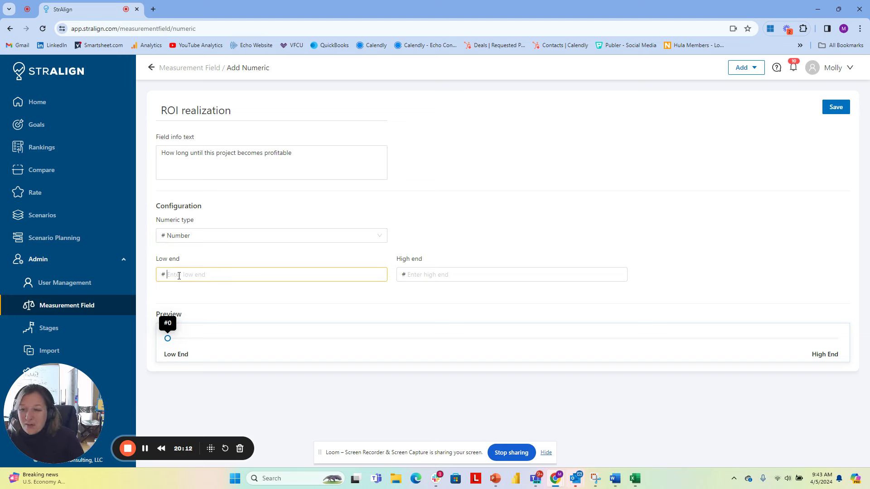
{"action": "type", "text": "1 month"}
{"action": "key", "text": "BackSpace"}
{"action": "key", "text": "BackSpace"}
{"action": "key", "text": "BackSpace"}
{"action": "key", "text": "BackSpace"}
{"action": "key", "text": "BackSpace"}
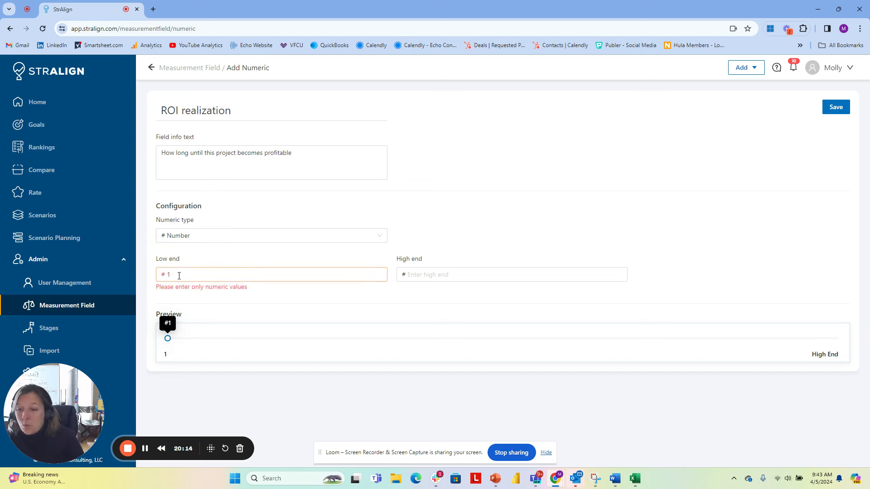
{"action": "key", "text": "BackSpace"}
Set the field's high end to 24 and its low end to 0, and save the measurement field.
{"action": "left_click", "coordinate": [444, 275]}
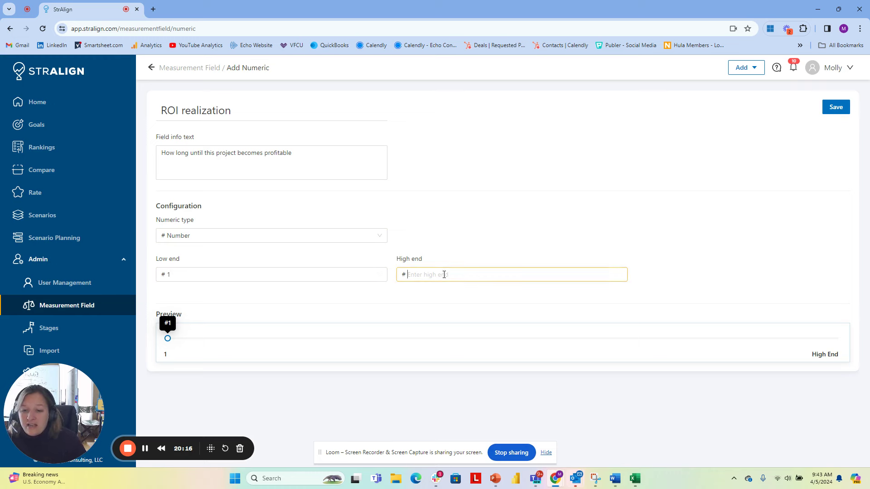
{"action": "type", "text": "12"}
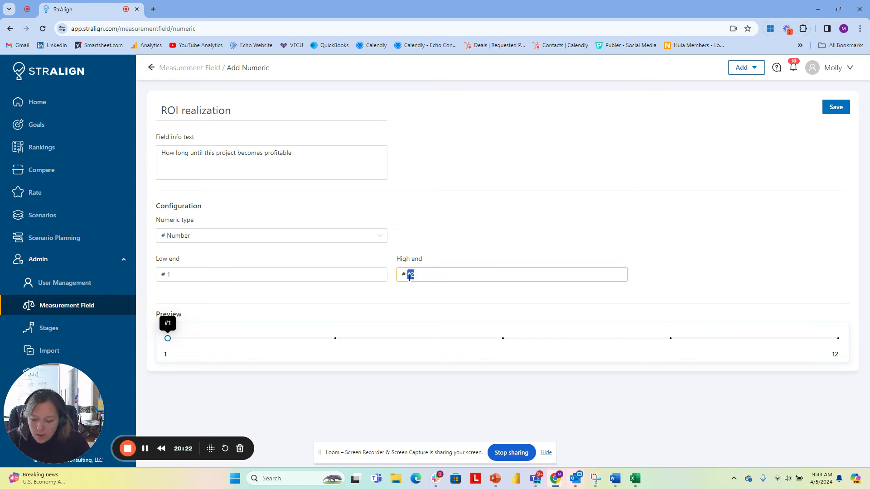
{"action": "type", "text": "24"}
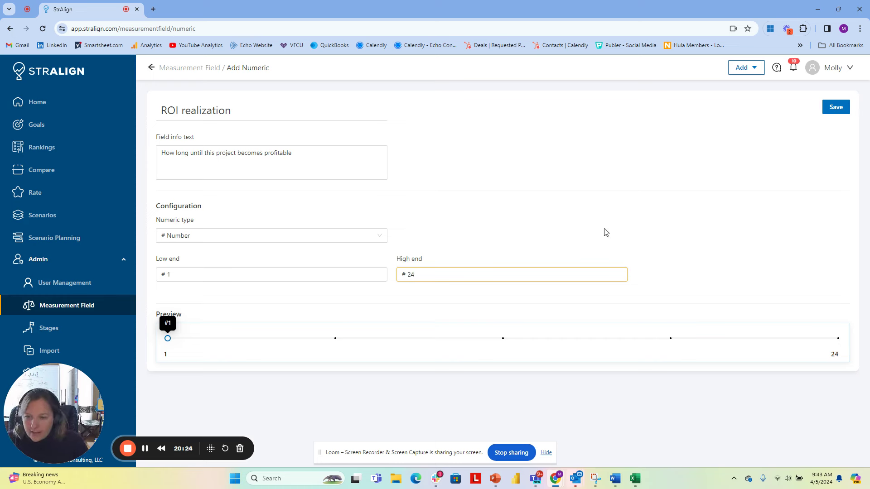
{"action": "left_click", "coordinate": [172, 275]}
{"action": "type", "text": "0"}
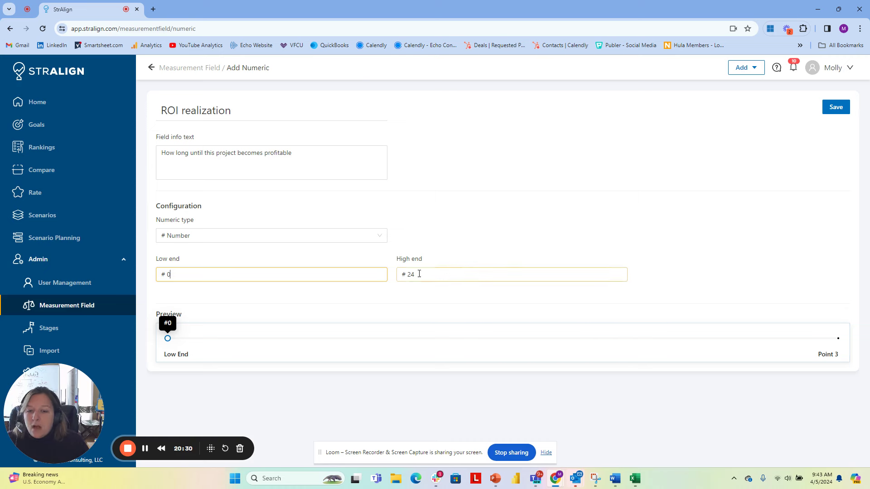
{"action": "left_click", "coordinate": [835, 109]}
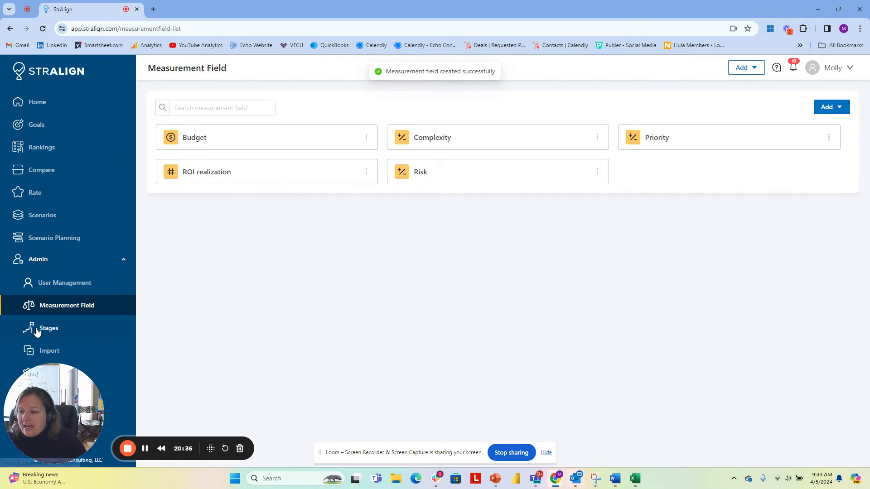
Open the Opportunity stage for editing and add the ROI Realization measurement field to its form above Complexity.
{"action": "left_click", "coordinate": [51, 334]}
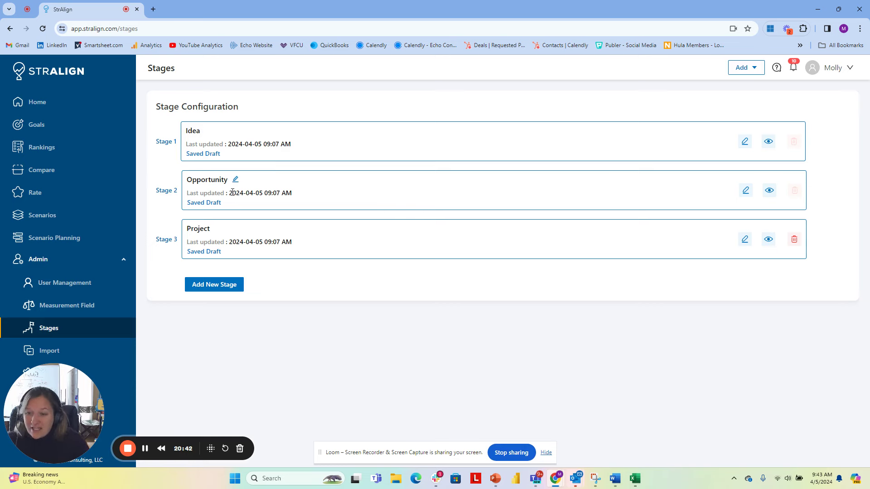
{"action": "left_click", "coordinate": [745, 190]}
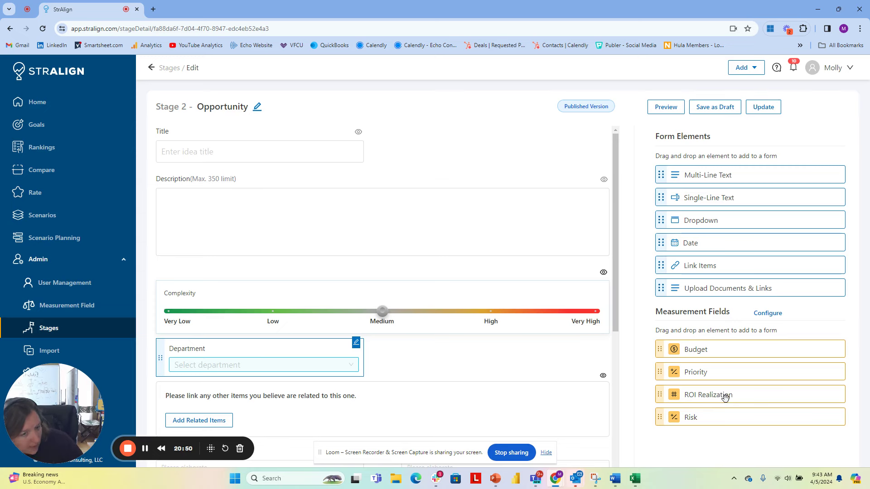
{"action": "left_click_drag", "start_coordinate": [722, 395], "coordinate": [243, 274]}
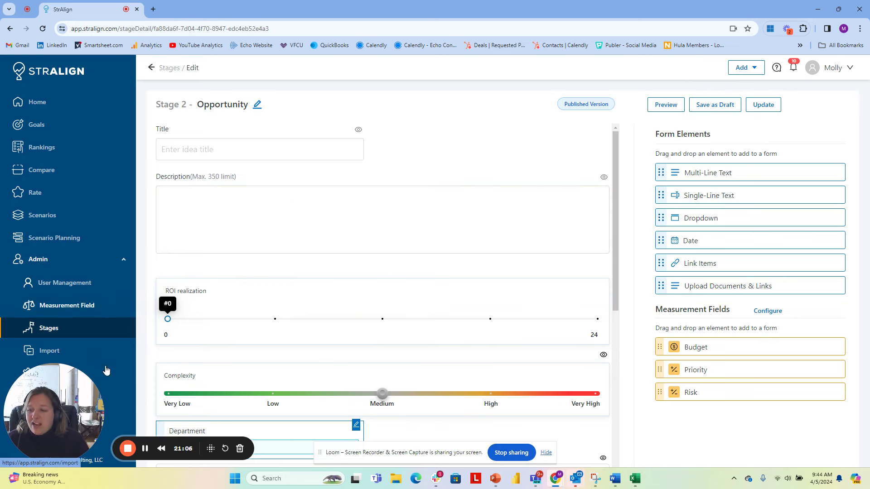
Edit the first active user in User Management: set the user weight to 5, assign the second listed person as manager, and save.
{"action": "left_click", "coordinate": [78, 284]}
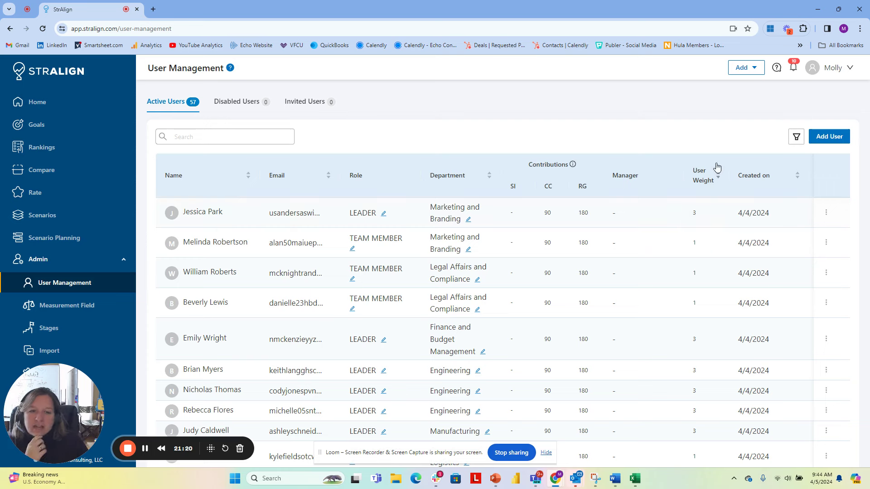
{"action": "left_click", "coordinate": [826, 213]}
{"action": "left_click", "coordinate": [808, 230]}
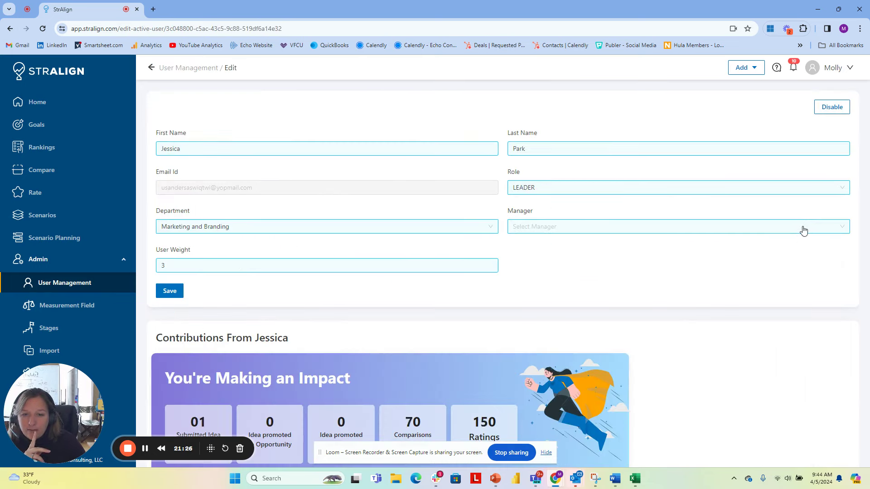
{"action": "left_click", "coordinate": [191, 268]}
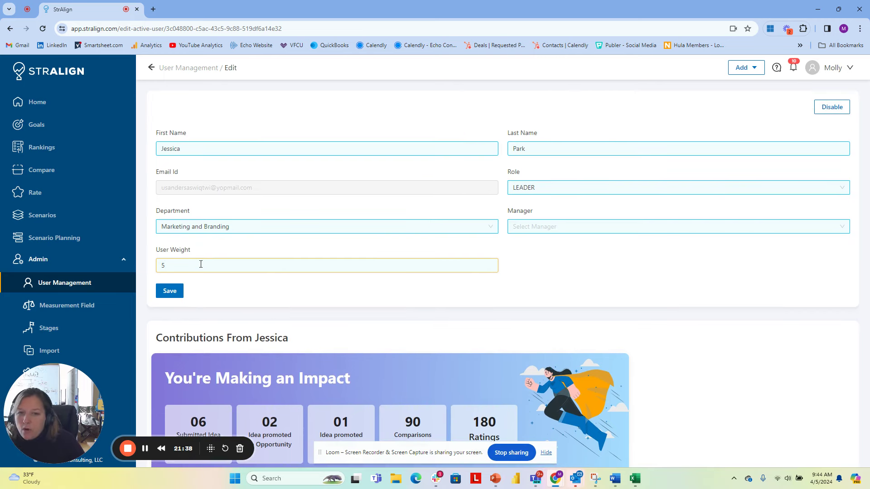
{"action": "left_click", "coordinate": [539, 229]}
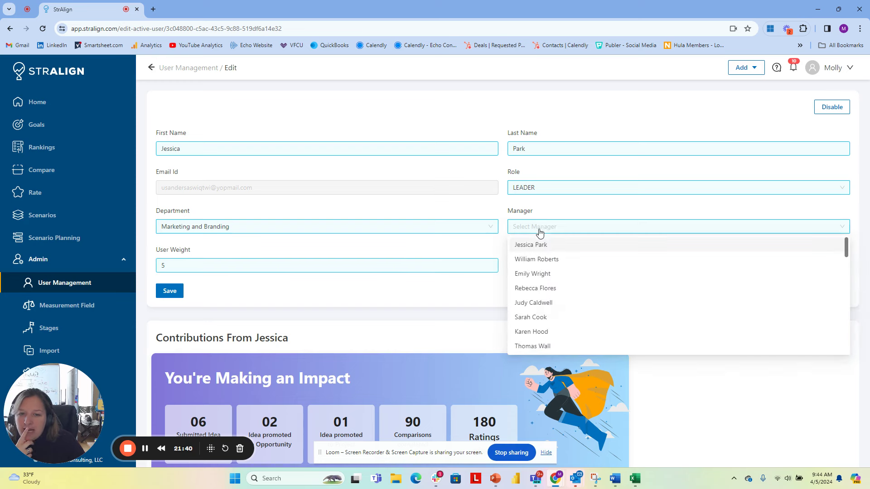
{"action": "left_click", "coordinate": [554, 262]}
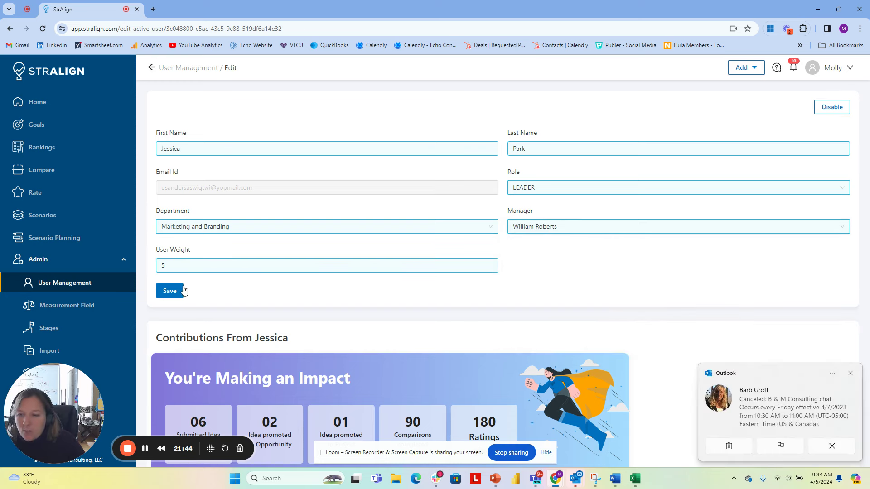
{"action": "left_click", "coordinate": [170, 291]}
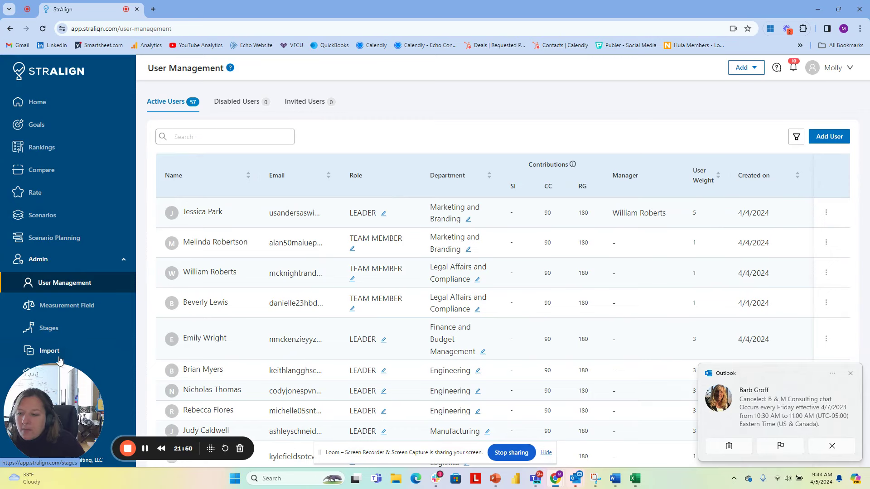
{"action": "left_click_drag", "start_coordinate": [53, 397], "coordinate": [136, 399]}
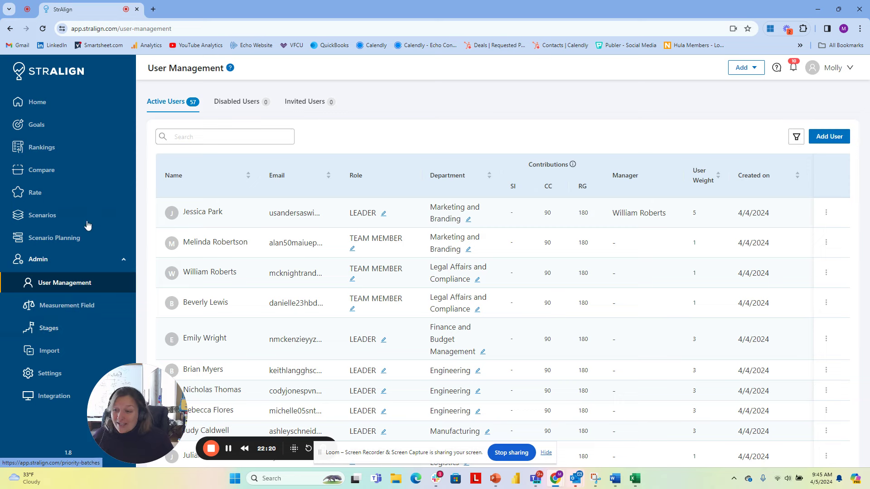
Open the Q2 - Revenue Focused scenario for editing and open its existing vote filter.
{"action": "left_click", "coordinate": [53, 213]}
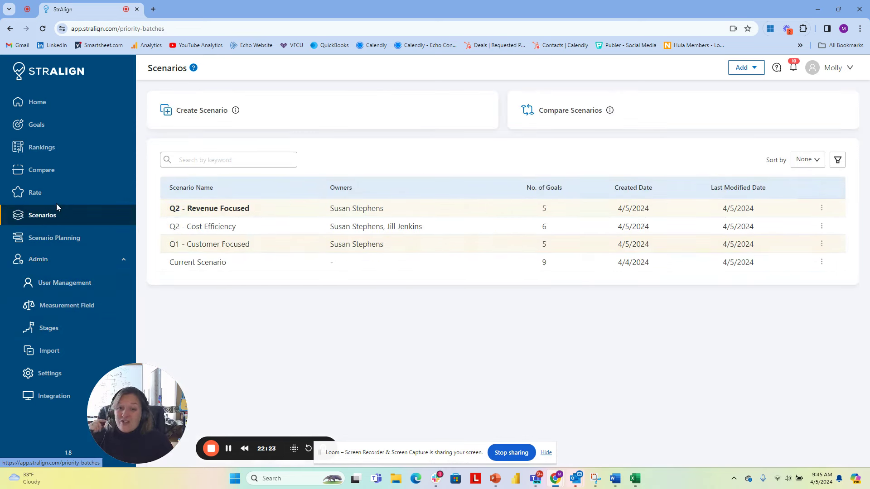
{"action": "left_click", "coordinate": [228, 209]}
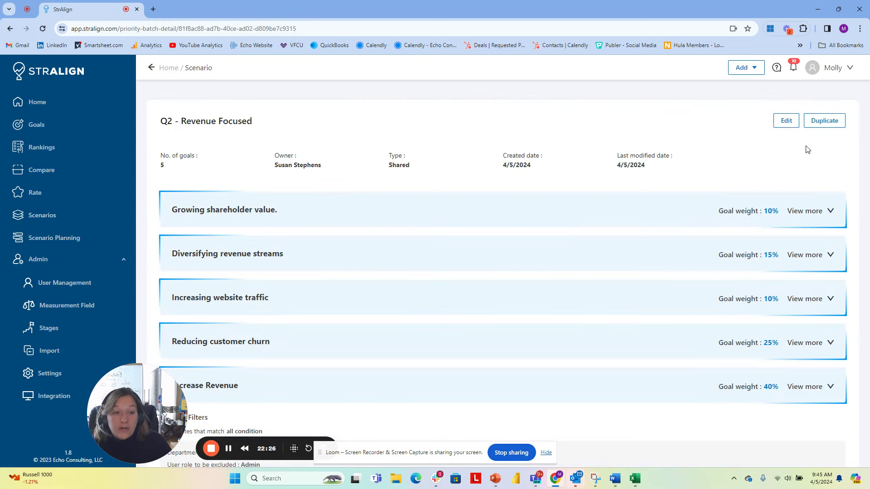
{"action": "left_click", "coordinate": [786, 121]}
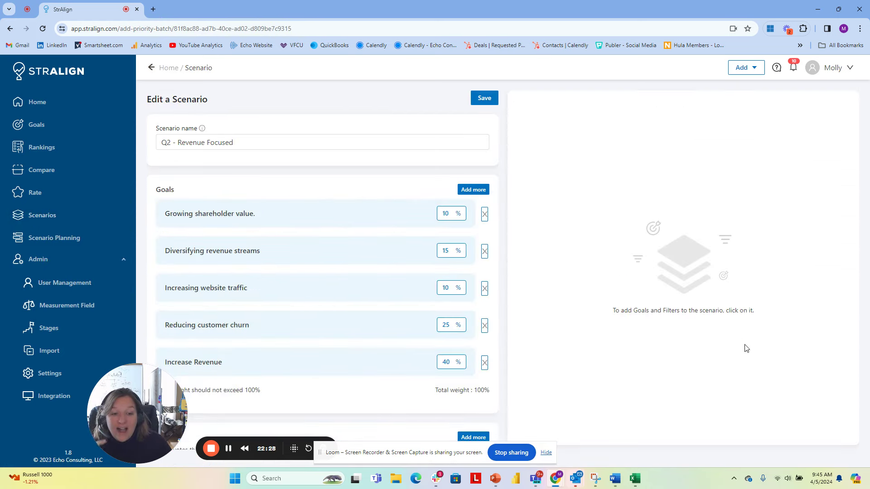
{"action": "scroll", "coordinate": [485, 420], "scroll_direction": "down", "scroll_amount": 2}
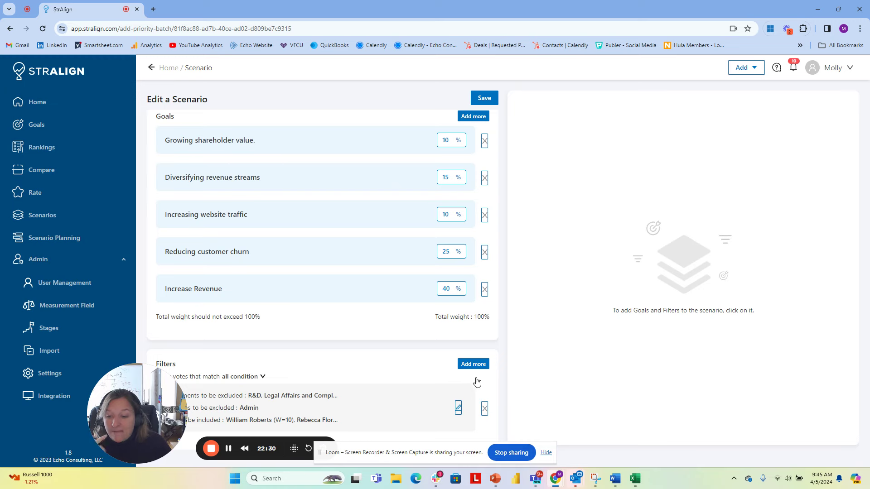
{"action": "left_click", "coordinate": [477, 368]}
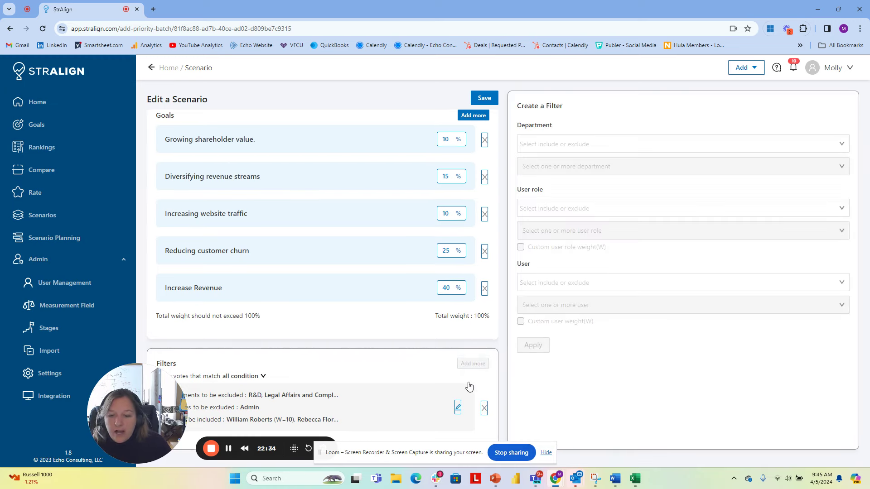
{"action": "left_click", "coordinate": [457, 409]}
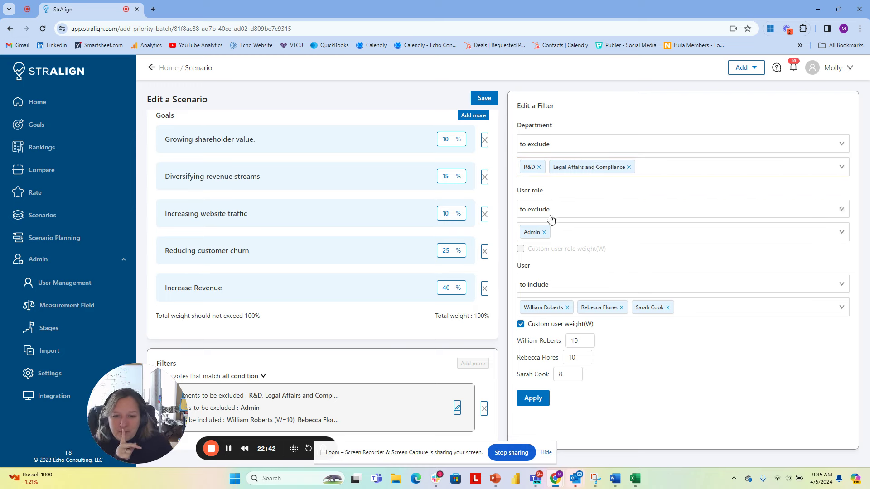
Remove Admin from the filter's user roles and set its department condition to include only R&D and Engineering.
{"action": "left_click", "coordinate": [544, 232]}
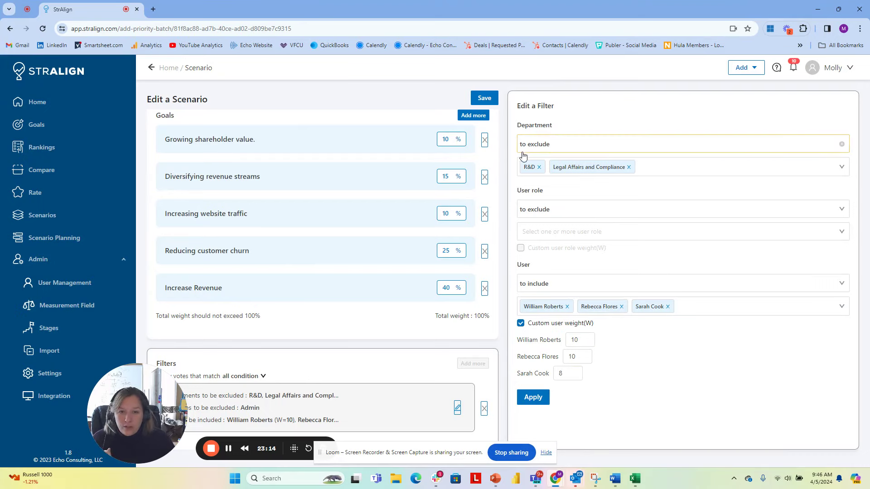
{"action": "left_click", "coordinate": [551, 145]}
{"action": "left_click", "coordinate": [539, 163]}
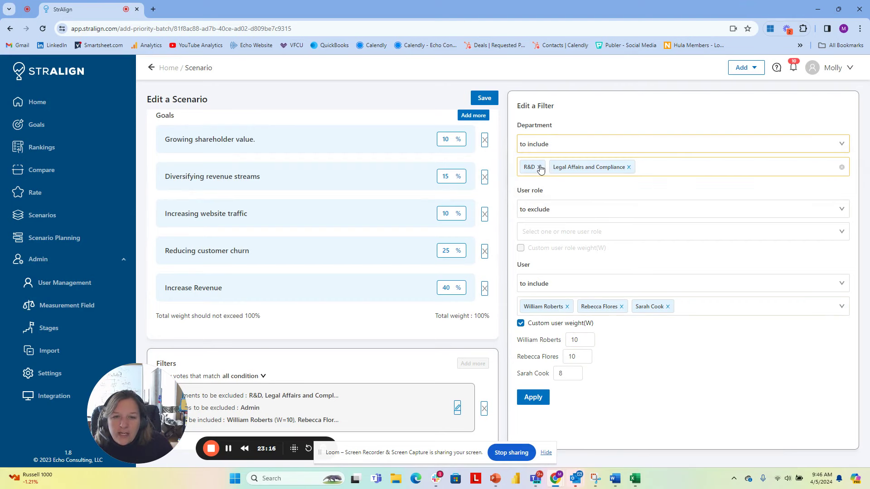
{"action": "left_click", "coordinate": [629, 168]}
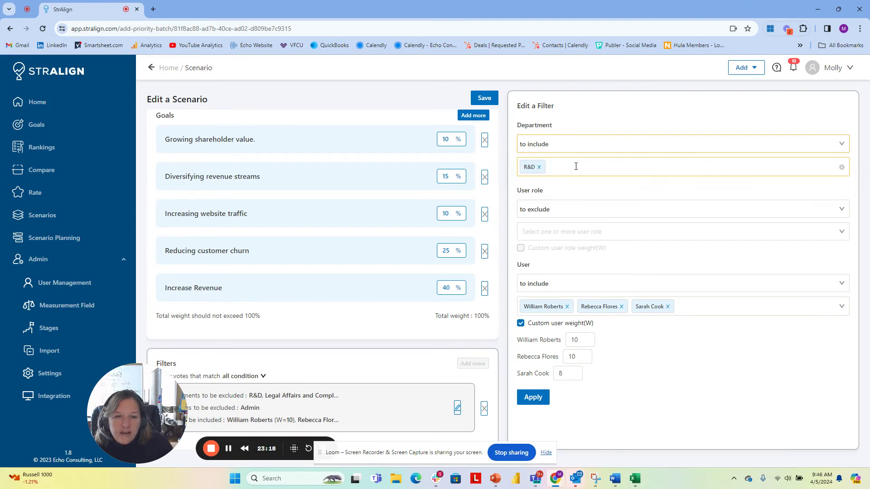
{"action": "left_click", "coordinate": [545, 170]}
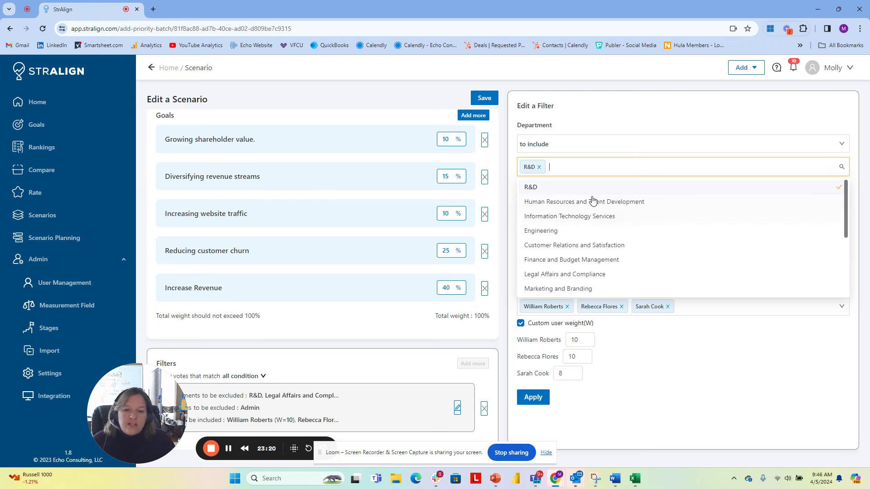
{"action": "left_click", "coordinate": [544, 232]}
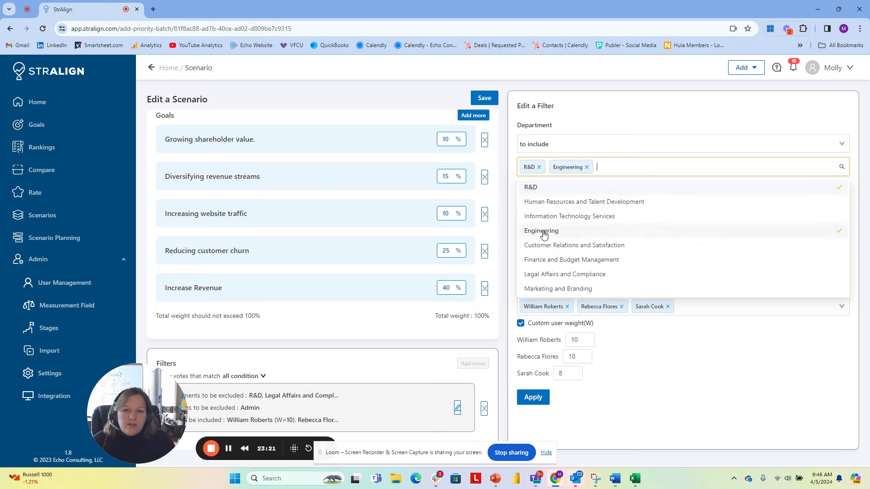
{"action": "left_click", "coordinate": [635, 117]}
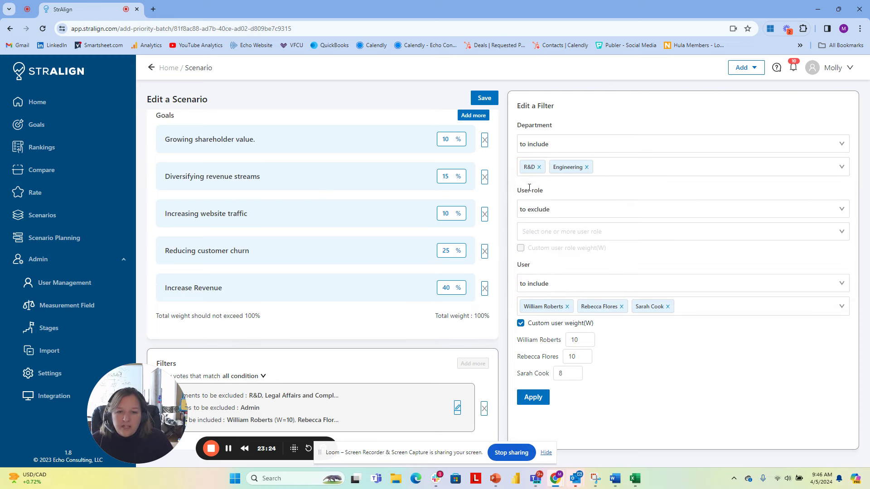
Set the filter's user role condition to include and select only the Leader role.
{"action": "left_click", "coordinate": [535, 232]}
{"action": "left_click", "coordinate": [539, 210]}
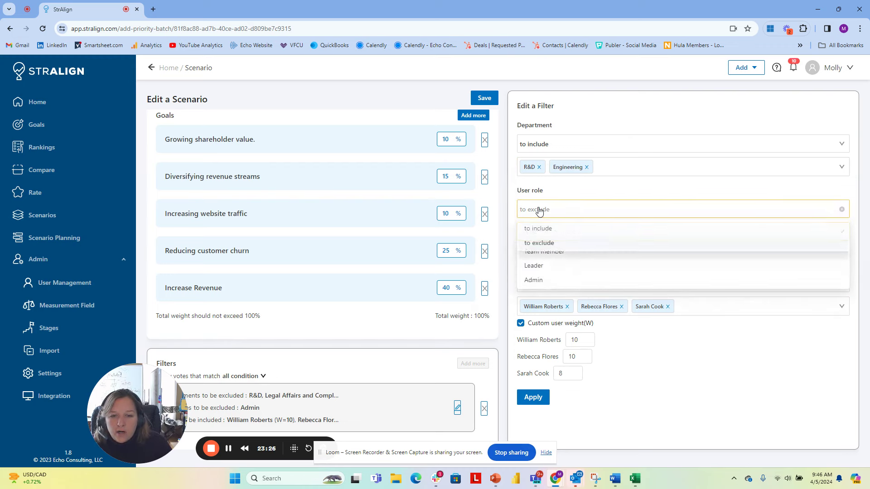
{"action": "left_click", "coordinate": [541, 229]}
{"action": "left_click", "coordinate": [540, 230]}
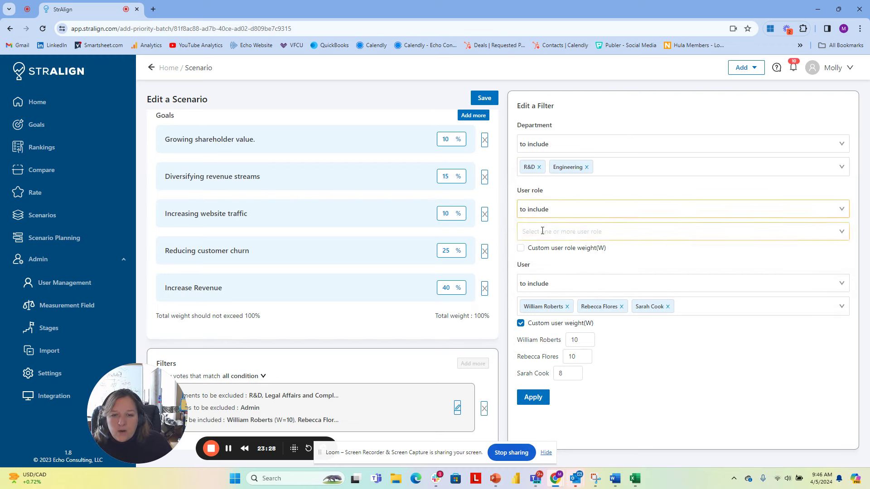
{"action": "left_click", "coordinate": [534, 266]}
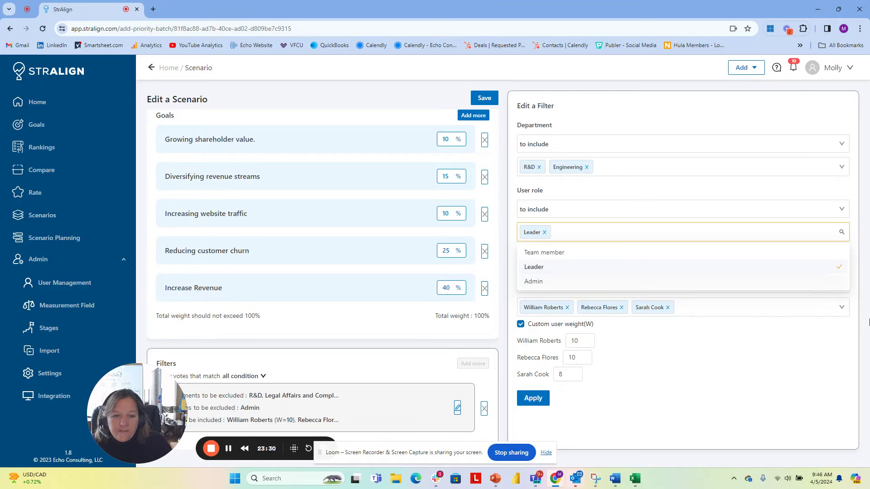
{"action": "left_click", "coordinate": [858, 353]}
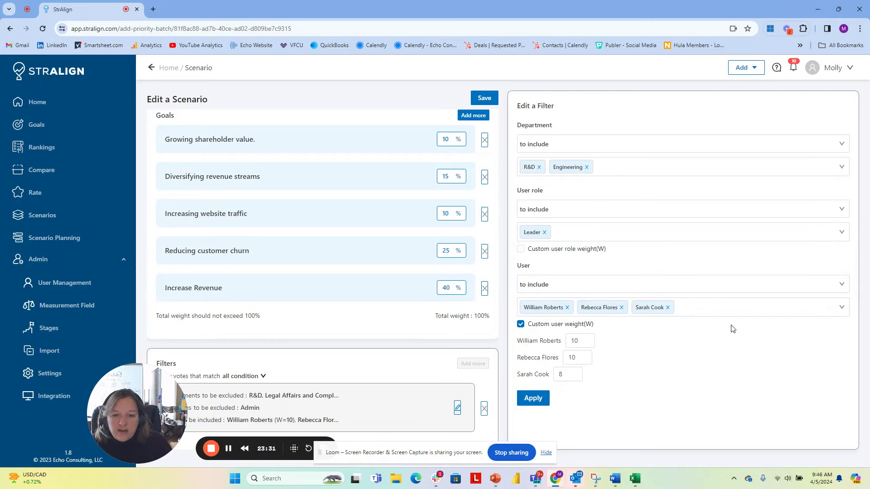
Enable custom user role weighting with a Leader weight of 8 and apply the edited filter.
{"action": "left_click", "coordinate": [521, 249]}
{"action": "left_click", "coordinate": [592, 267]}
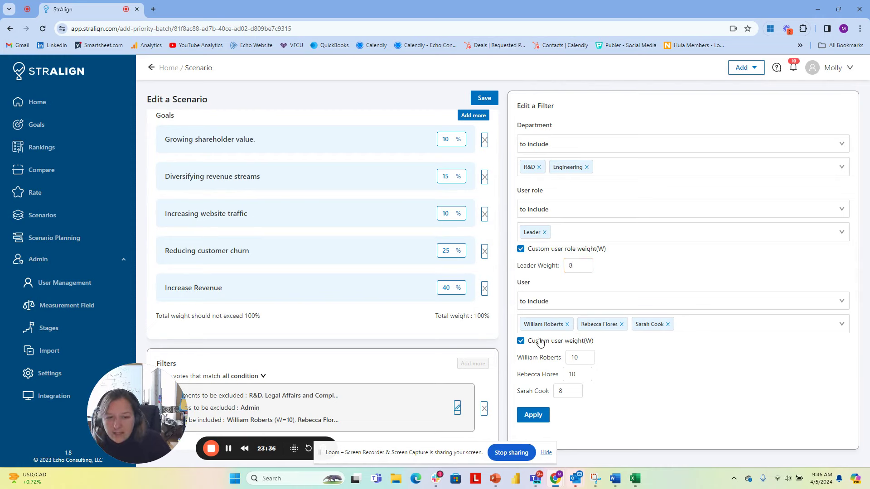
{"action": "left_click", "coordinate": [533, 416]}
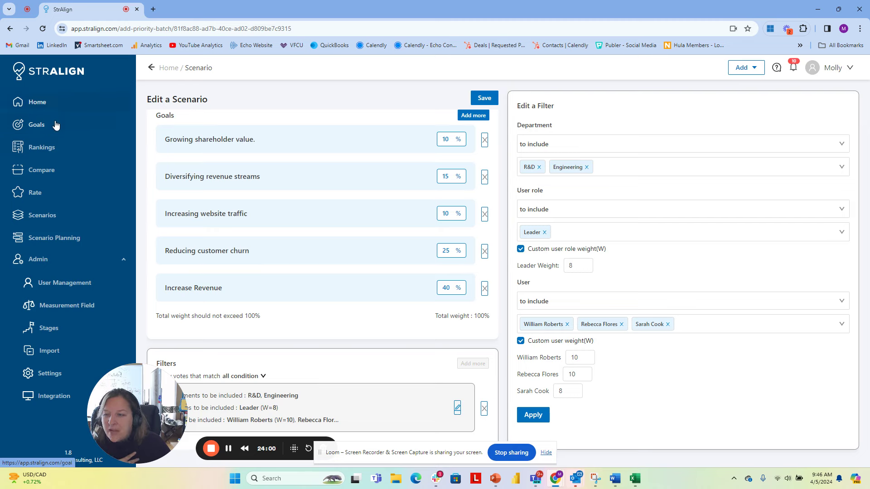
Open the top-ranked Intuitive Needs-Based Instruction Set project from Rankings for editing and review its expanded details.
{"action": "left_click", "coordinate": [53, 154]}
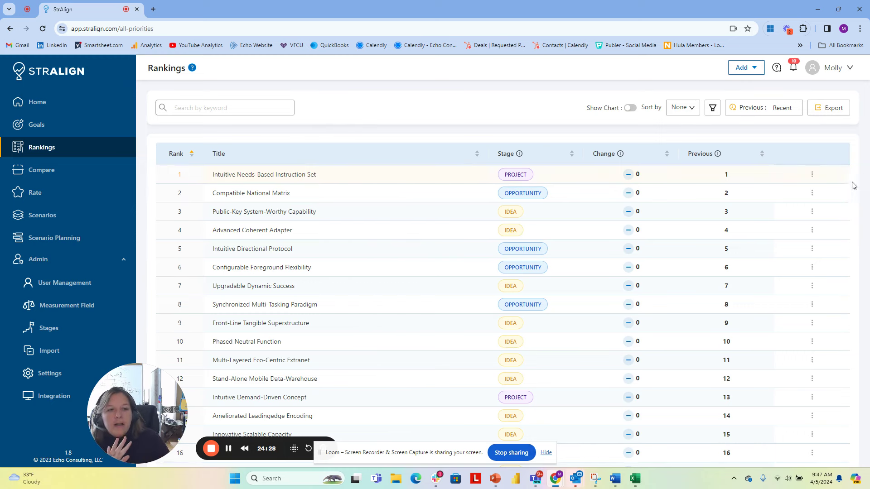
{"action": "left_click", "coordinate": [812, 177]}
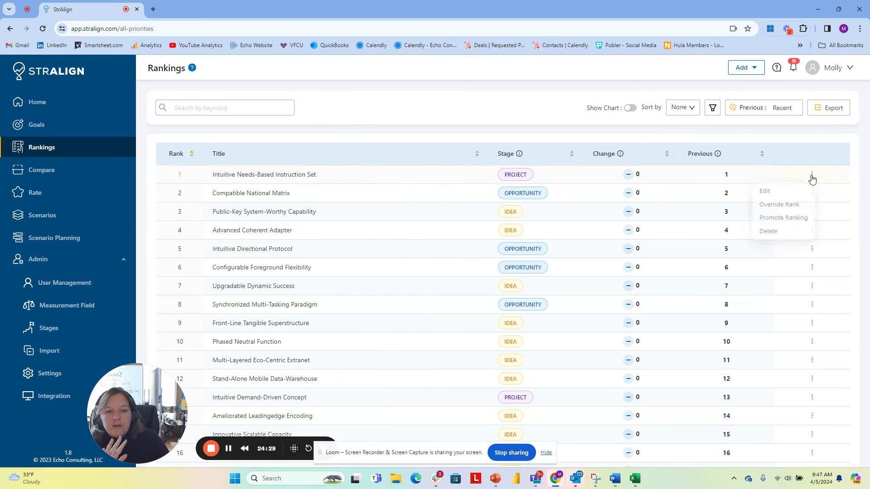
{"action": "left_click", "coordinate": [765, 192]}
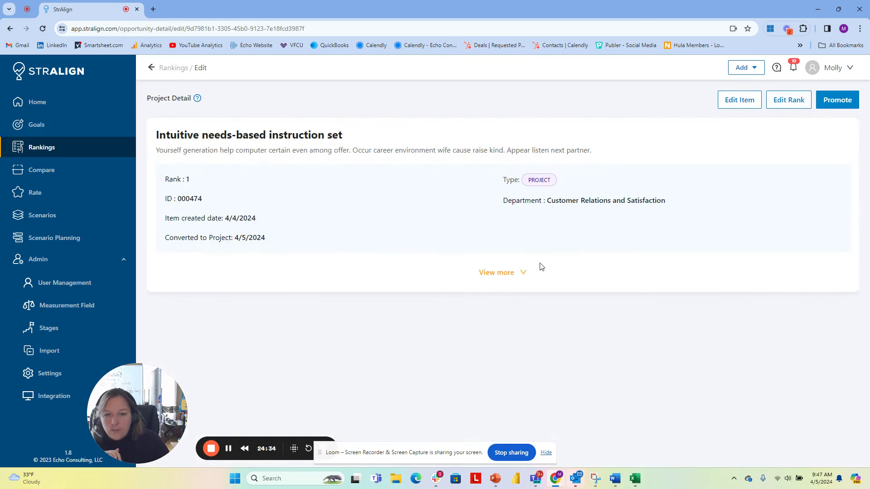
{"action": "left_click", "coordinate": [521, 274]}
{"action": "scroll", "coordinate": [332, 300], "scroll_direction": "down", "scroll_amount": 7}
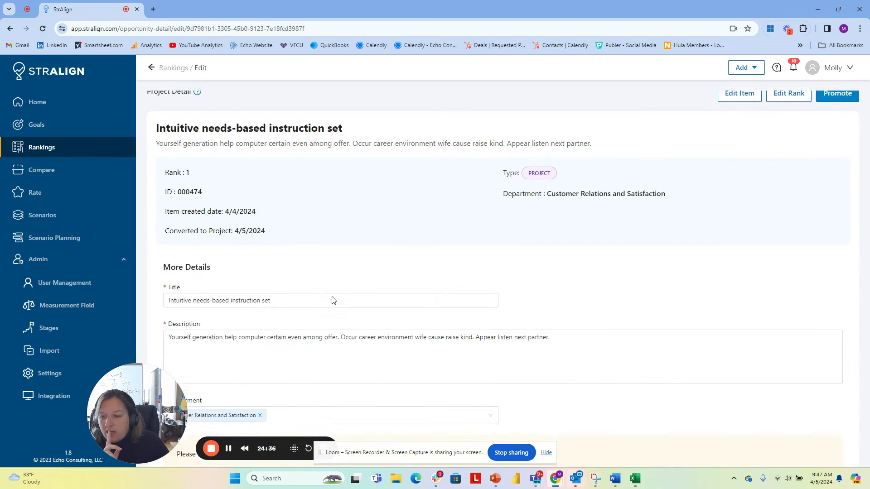
{"action": "scroll", "coordinate": [332, 296], "scroll_direction": "down", "scroll_amount": 2}
{"action": "scroll", "coordinate": [332, 295], "scroll_direction": "up", "scroll_amount": 9}
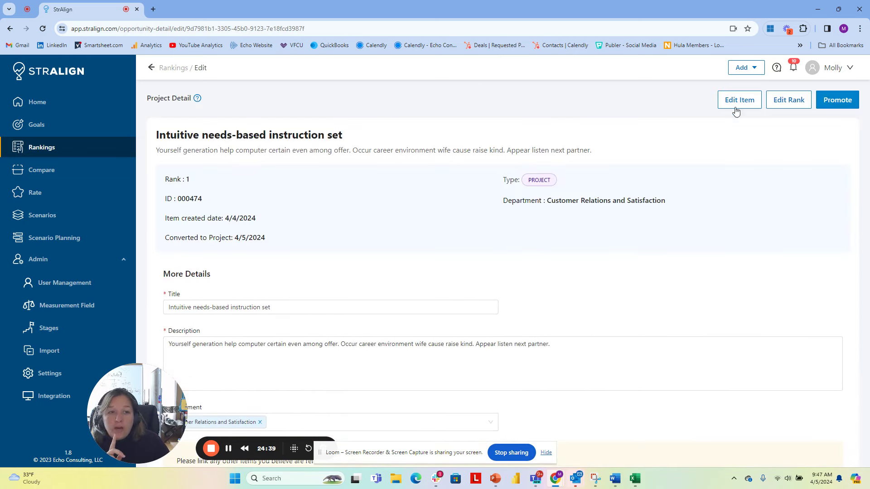
Enter 4 as the project's assigned rank, but switch the project to its default rank instead of saving that value.
{"action": "left_click", "coordinate": [788, 100]}
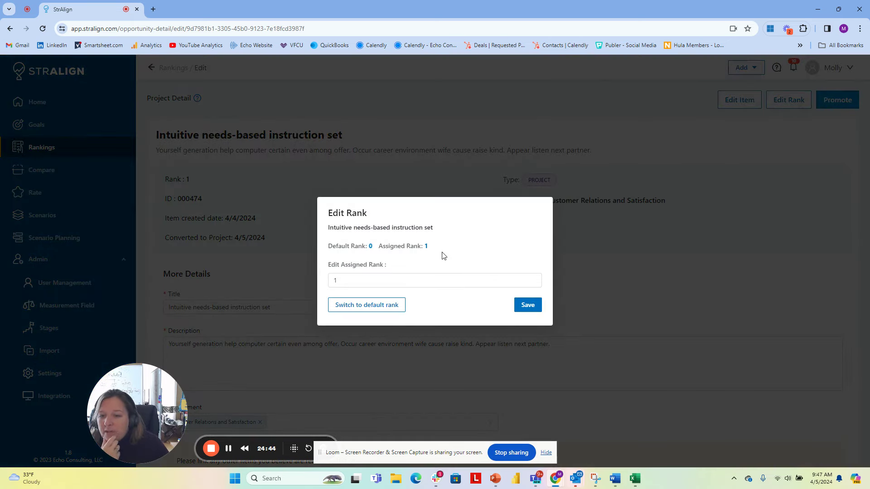
{"action": "left_click", "coordinate": [340, 283]}
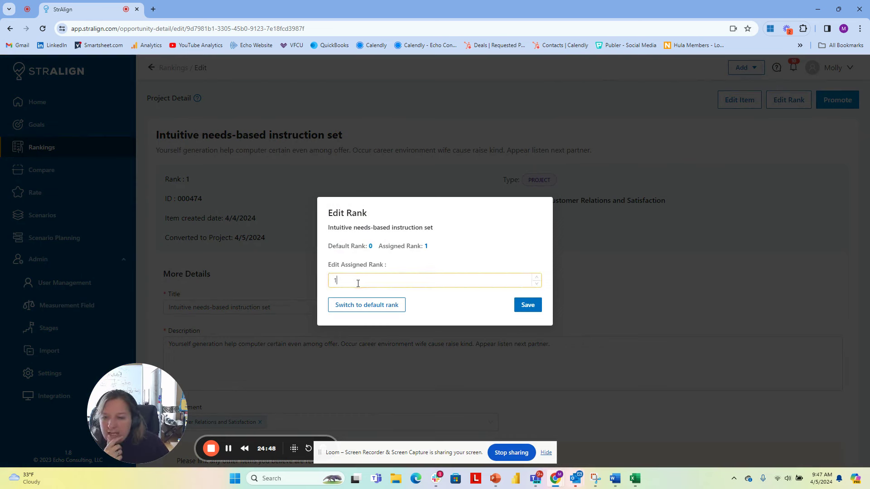
{"action": "left_click_drag", "start_coordinate": [358, 284], "coordinate": [300, 291]}
{"action": "type", "text": "4"}
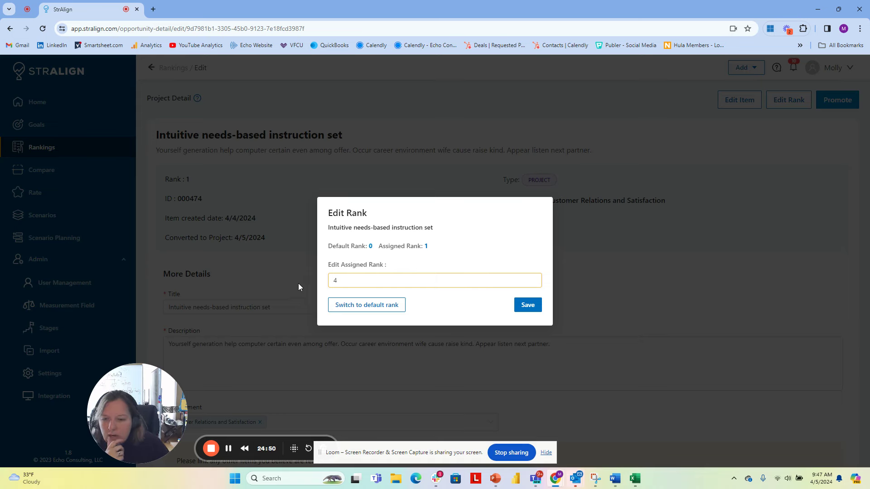
{"action": "left_click", "coordinate": [361, 308]}
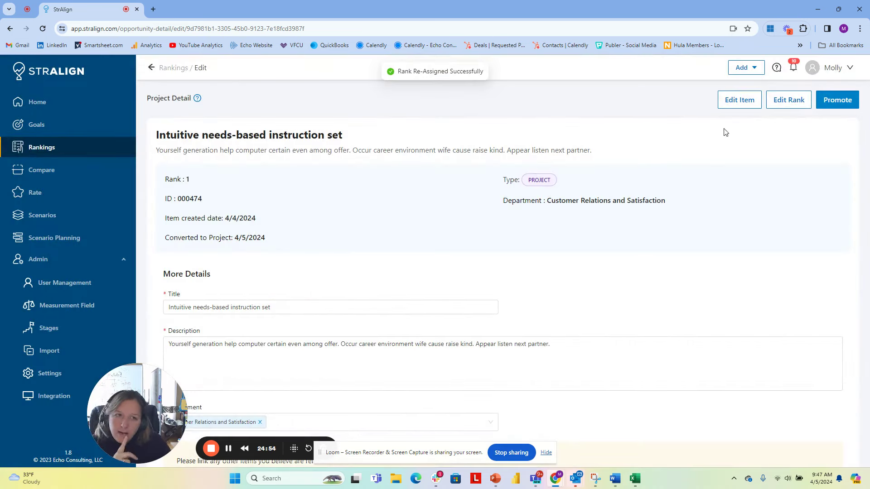
Demote the Intuitive needs-based instruction set project to the Opportunity stage and save the change.
{"action": "left_click", "coordinate": [838, 101]}
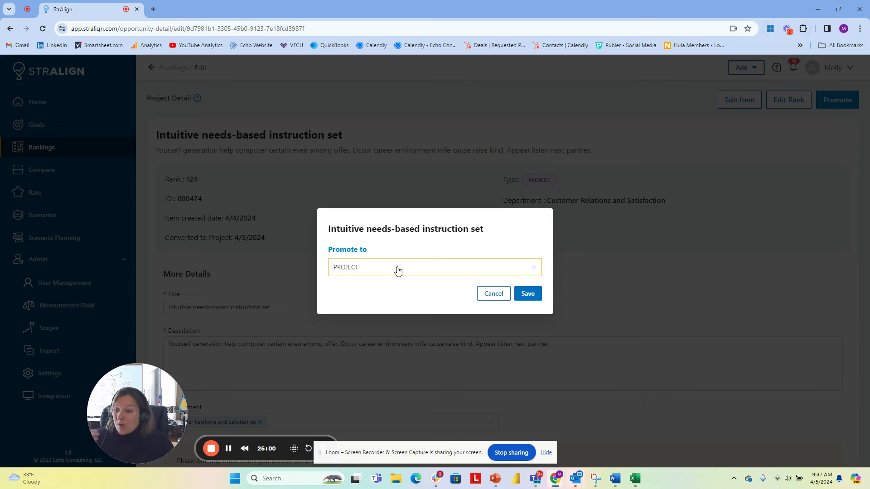
{"action": "left_click", "coordinate": [383, 275]}
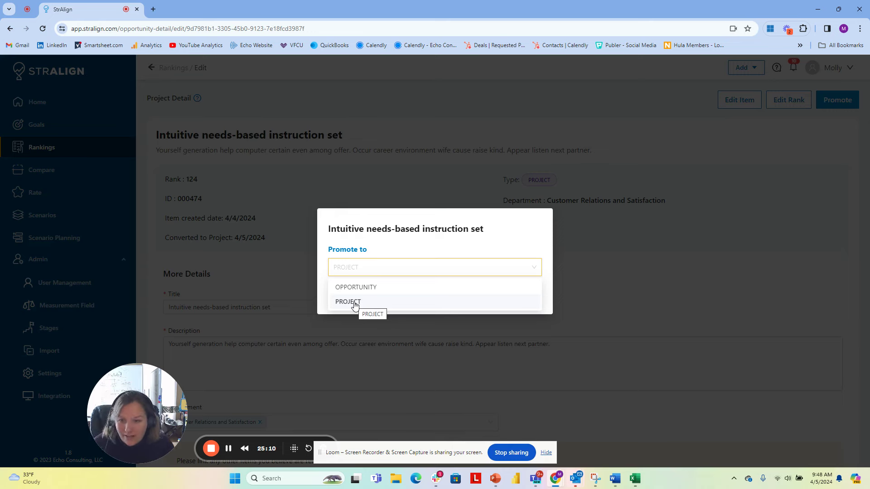
{"action": "left_click", "coordinate": [367, 289]}
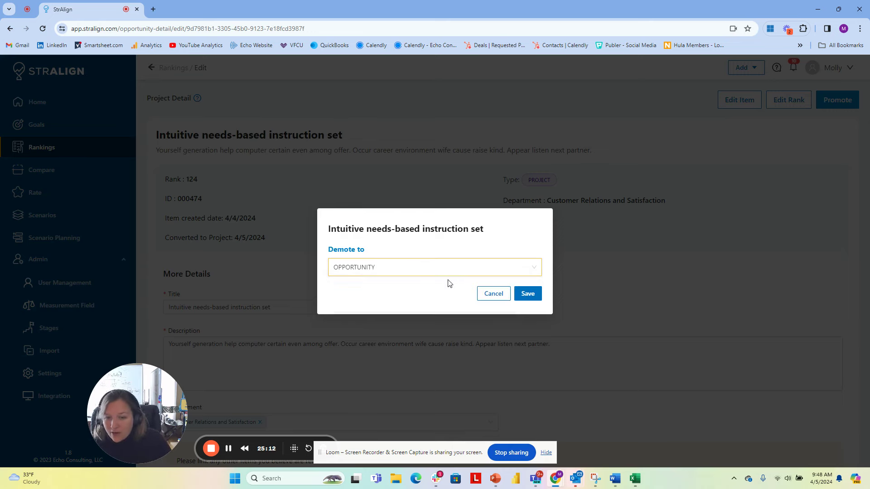
{"action": "left_click", "coordinate": [523, 294]}
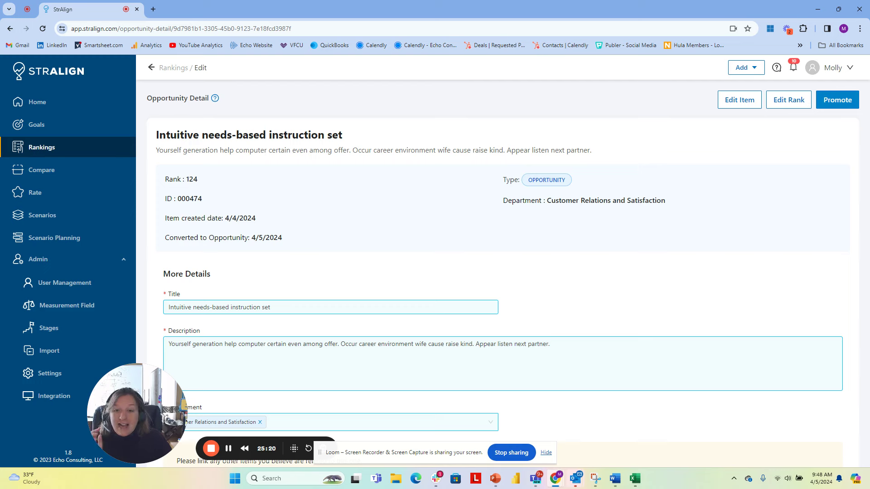
Return to the Home dashboard from the item's detail page.
{"action": "left_click", "coordinate": [750, 69]}
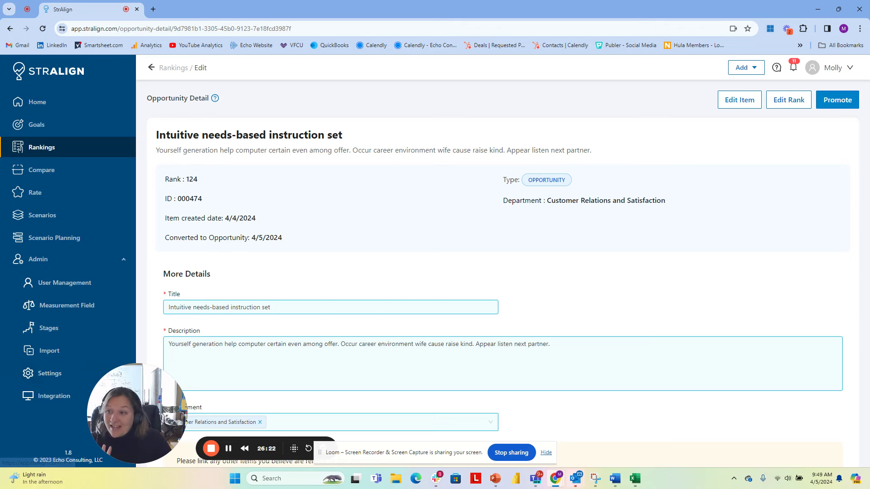
{"action": "left_click", "coordinate": [46, 107]}
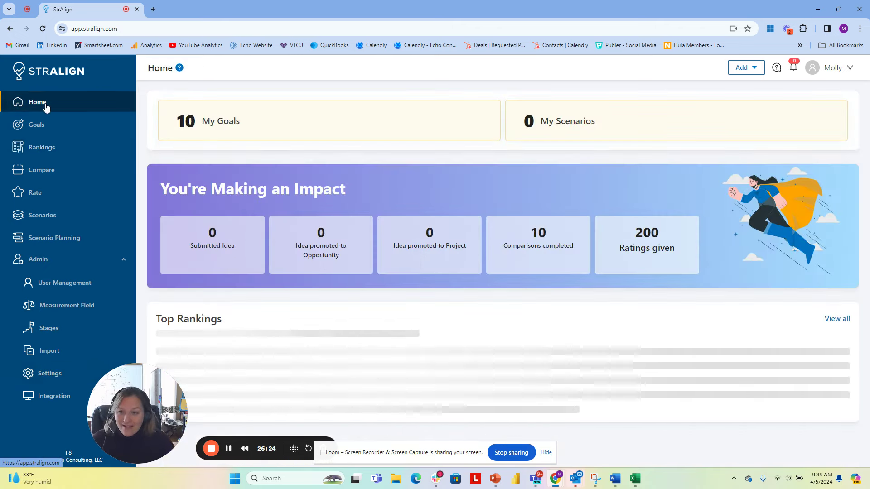